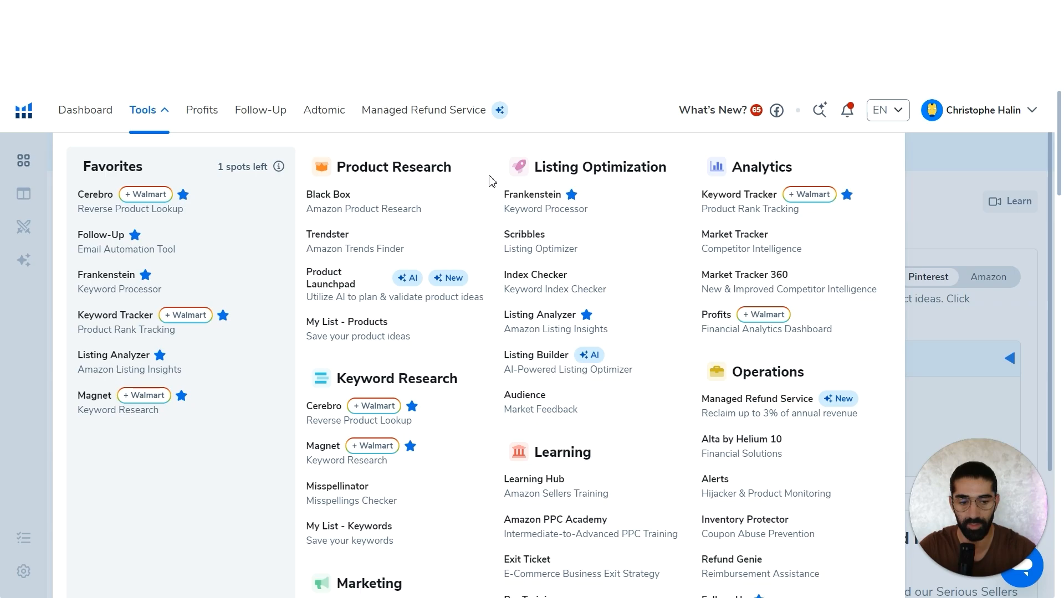
click(343, 209)
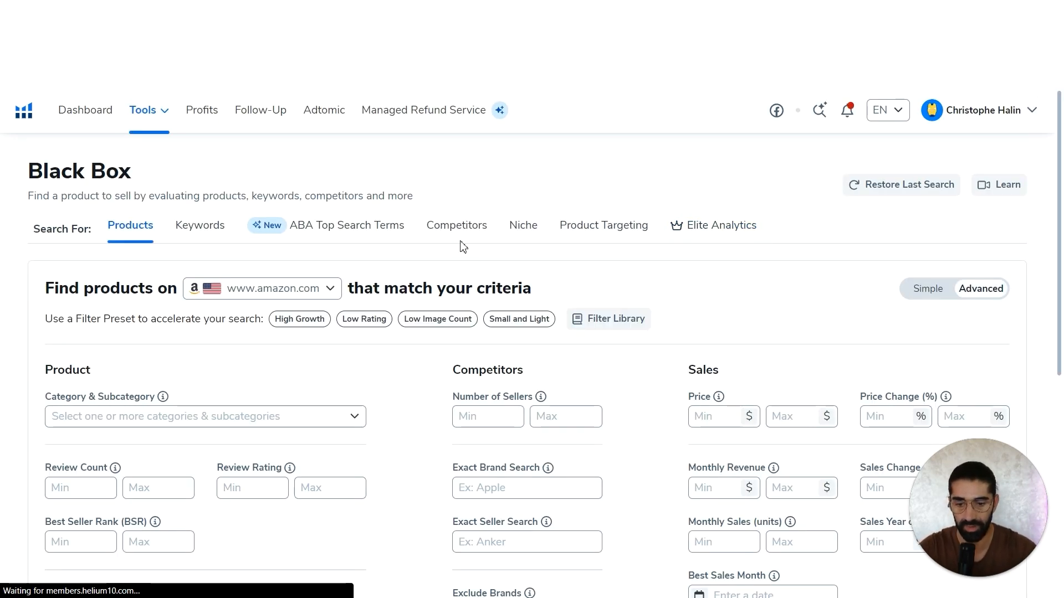
click(275, 289)
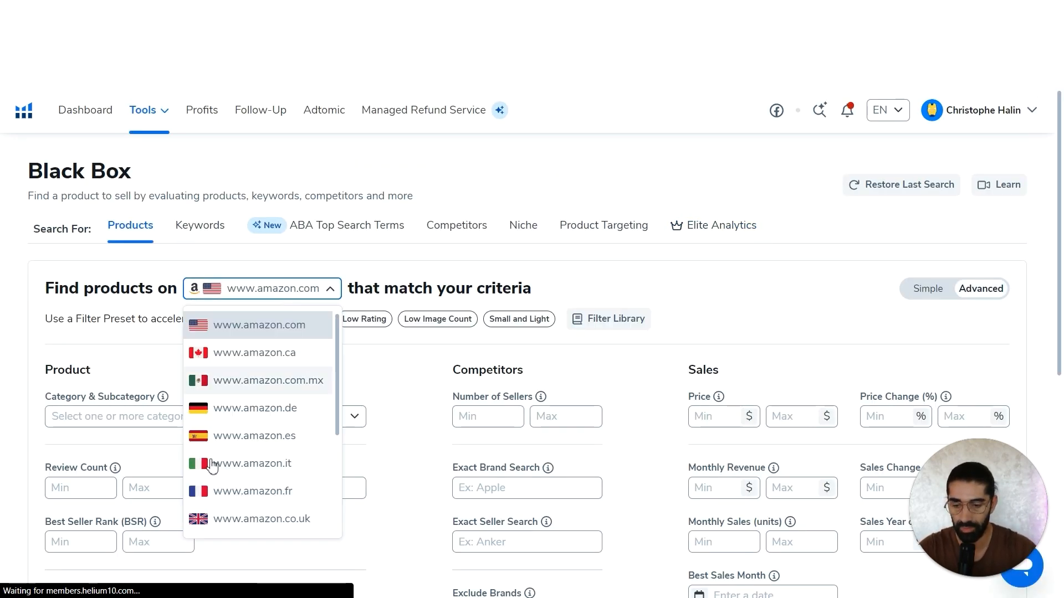
click(236, 491)
Select the Animalerie and Cuisine et Maison categories as product search filters
scroll(435, 373, down, 3)
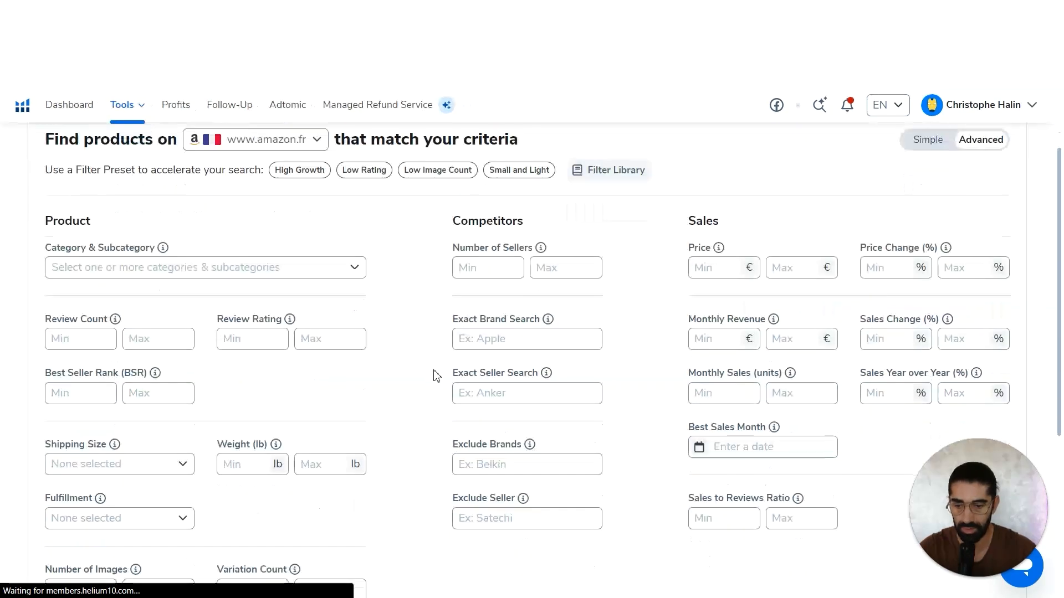
click(195, 268)
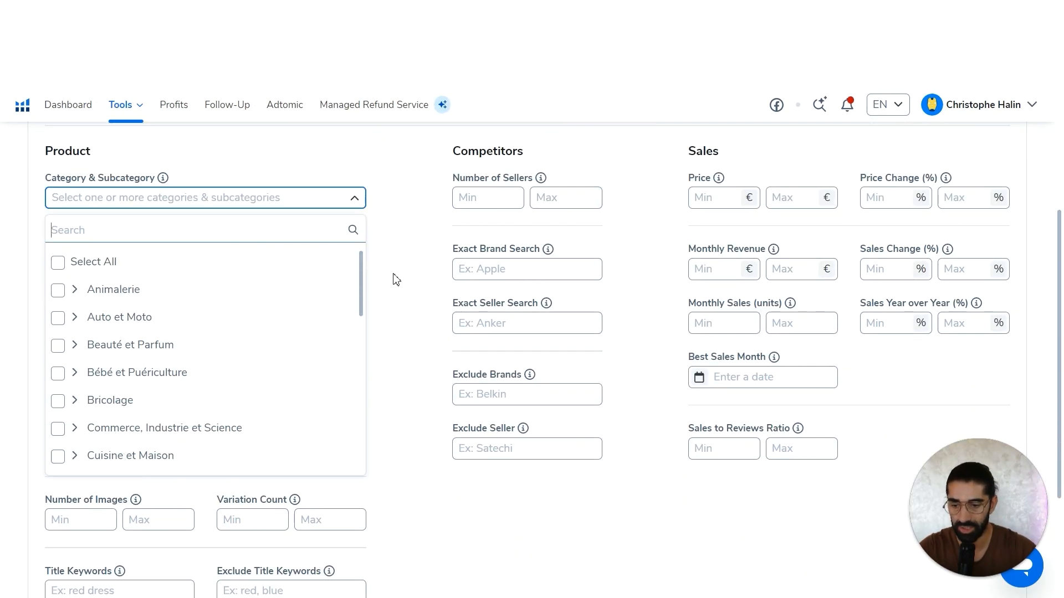
click(58, 290)
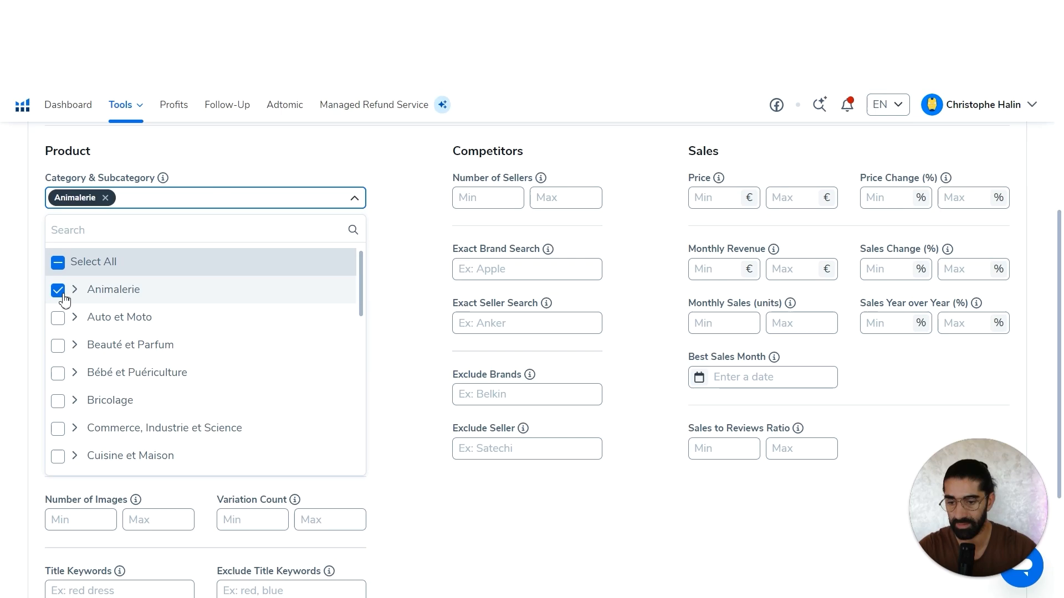
scroll(60, 360, down, 1)
click(58, 389)
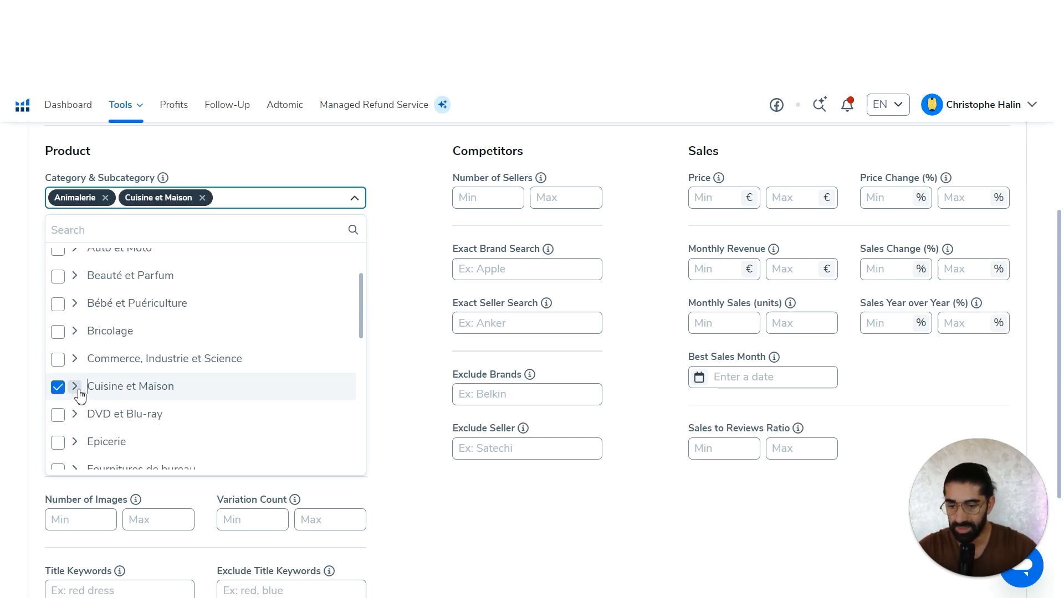
click(75, 387)
scroll(122, 377, down, 1)
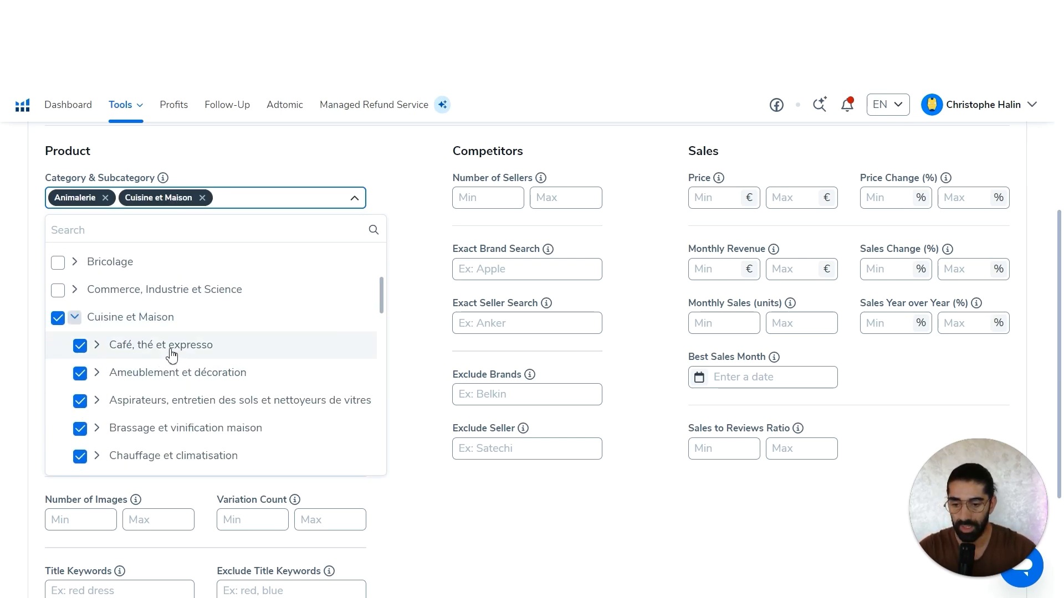
click(75, 317)
scroll(89, 316, up, 2)
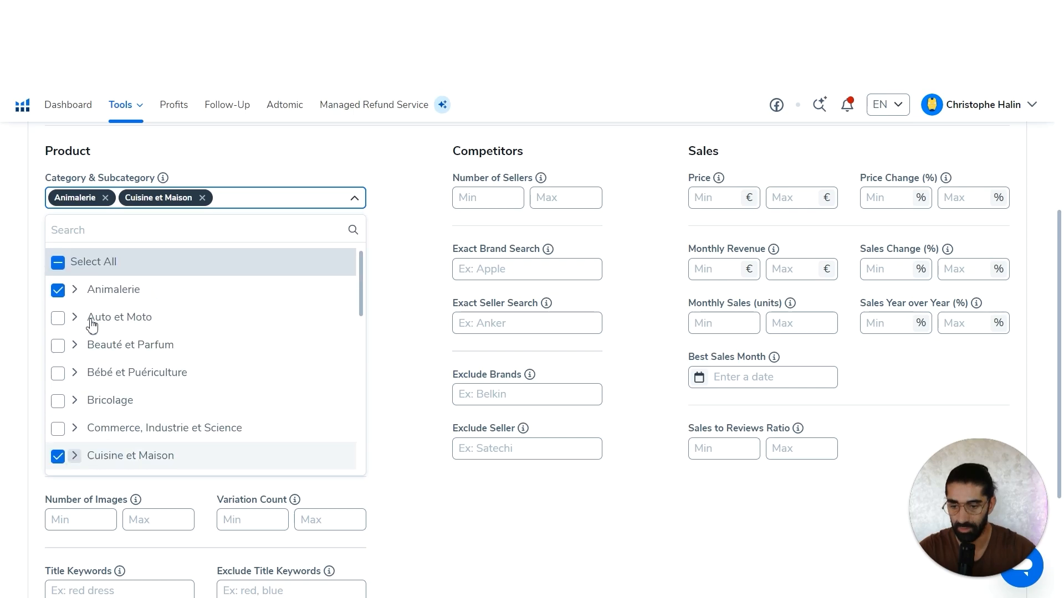
click(390, 305)
scroll(410, 309, up, 1)
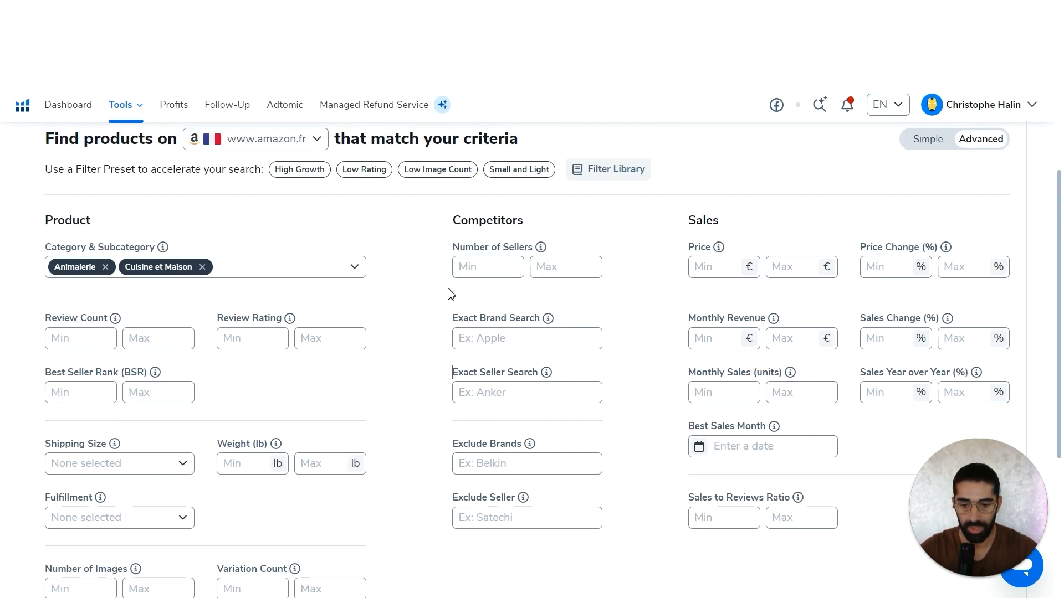
Set the price filter to a range of 20 to 50 €
click(712, 271)
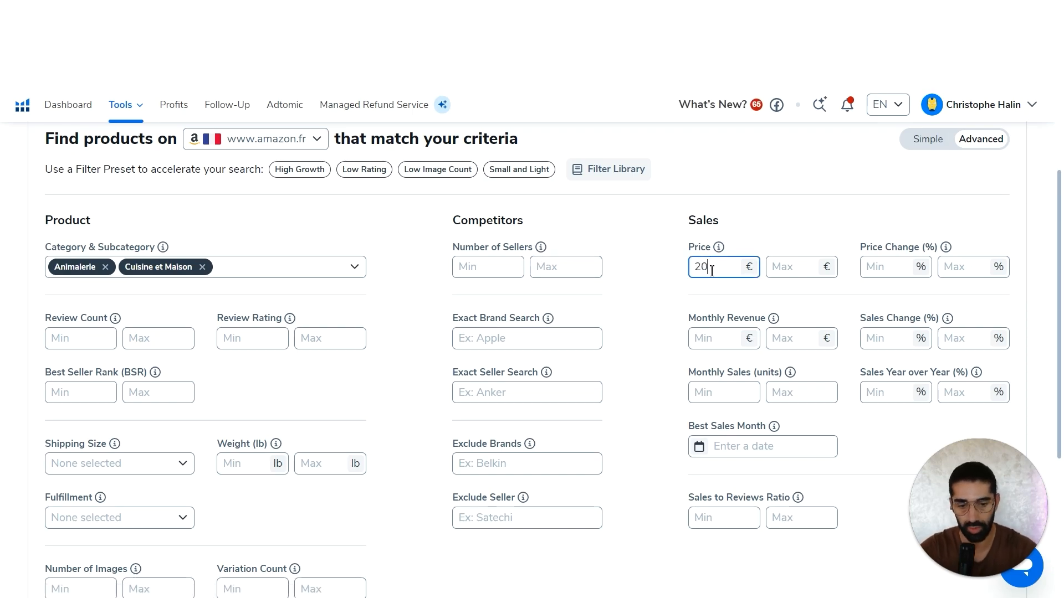
click(791, 270)
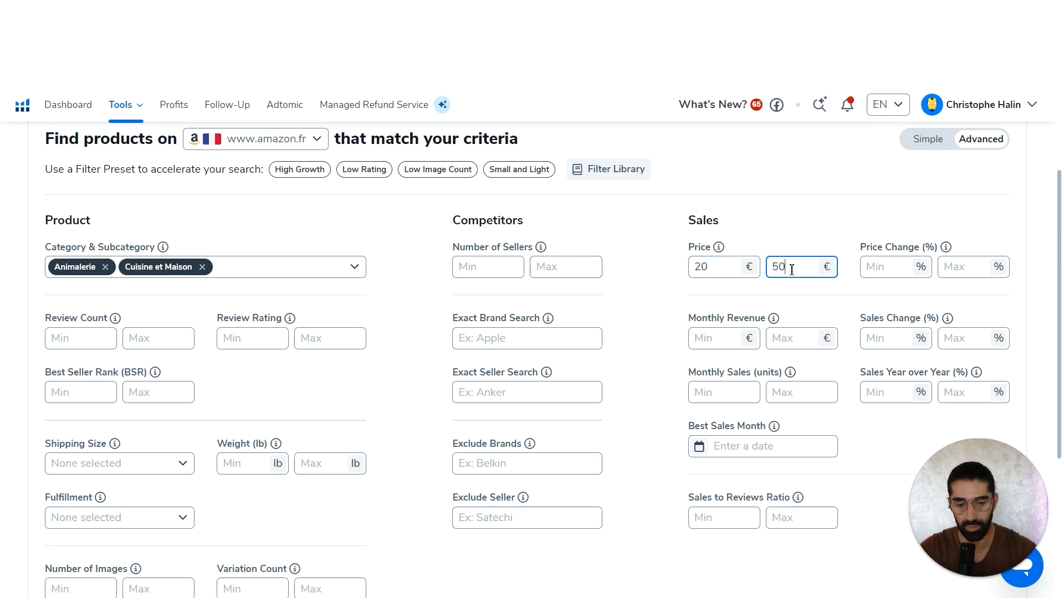
click(672, 268)
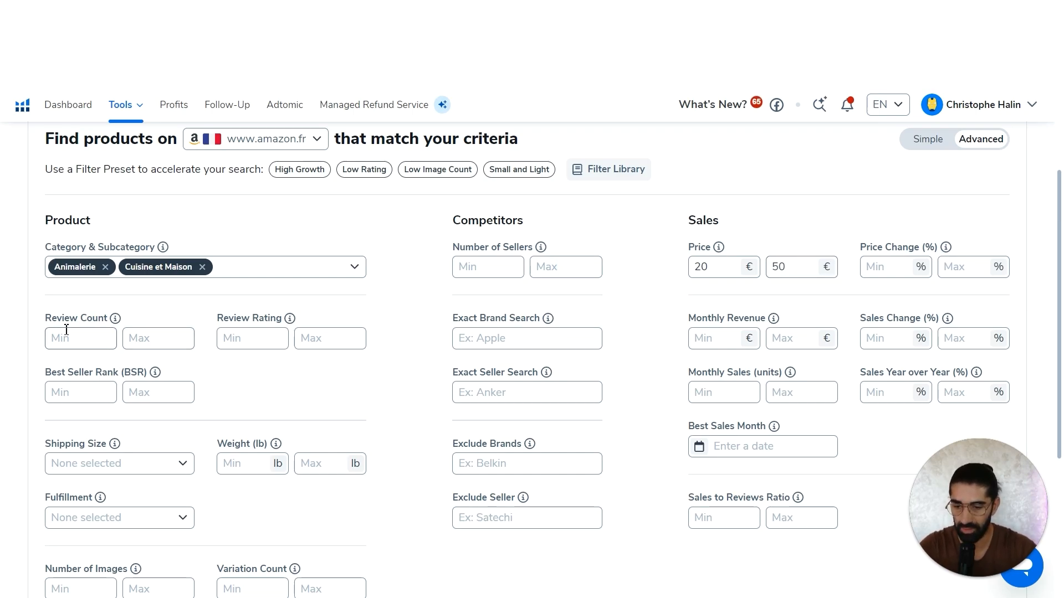
Limit the review count to a maximum of 1000 and the review rating to a range of 1 to 3
click(155, 339)
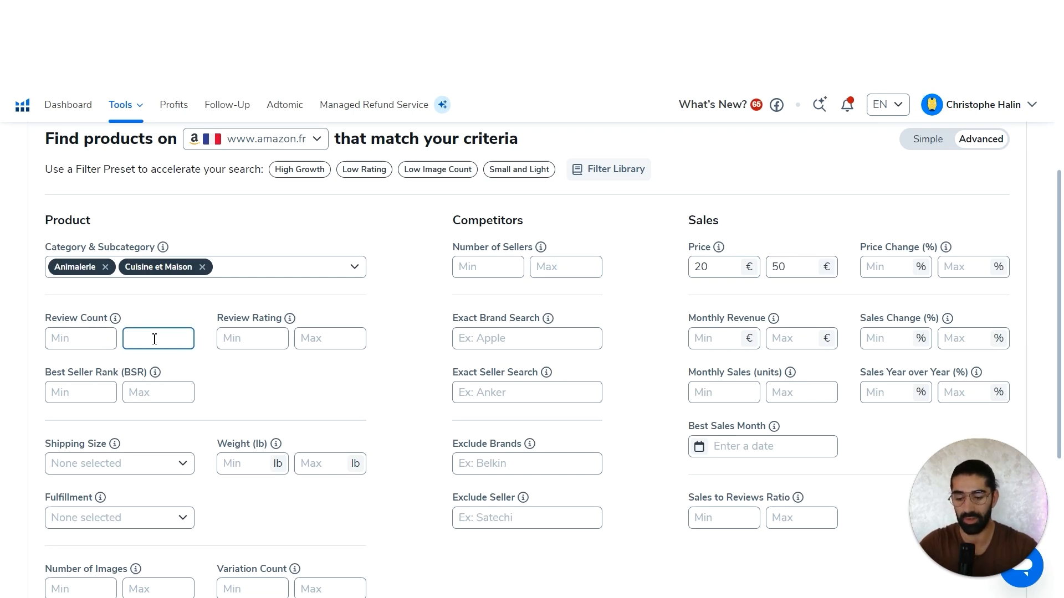
text(1000)
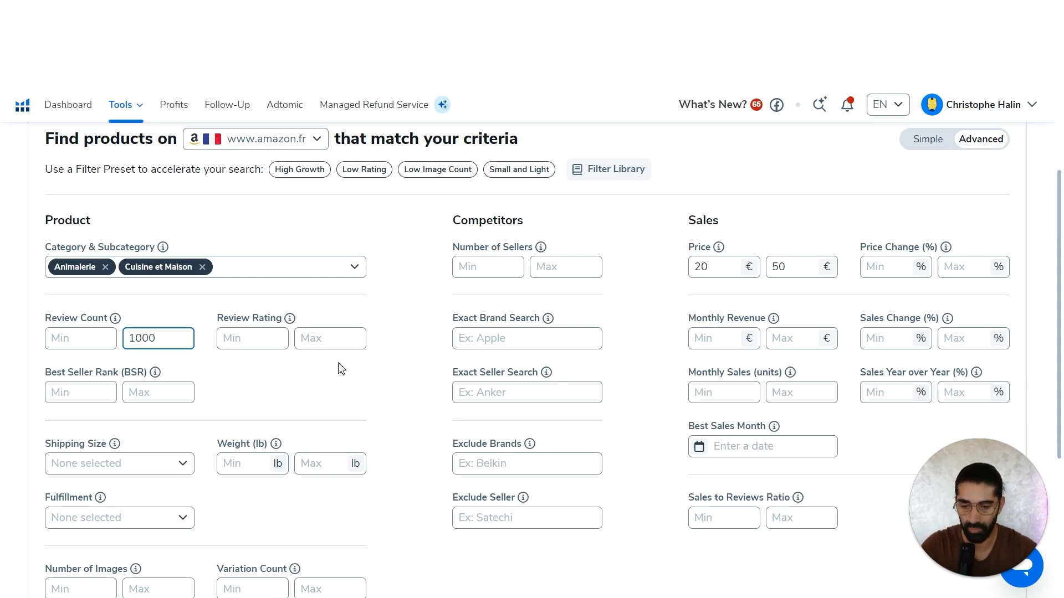
click(400, 381)
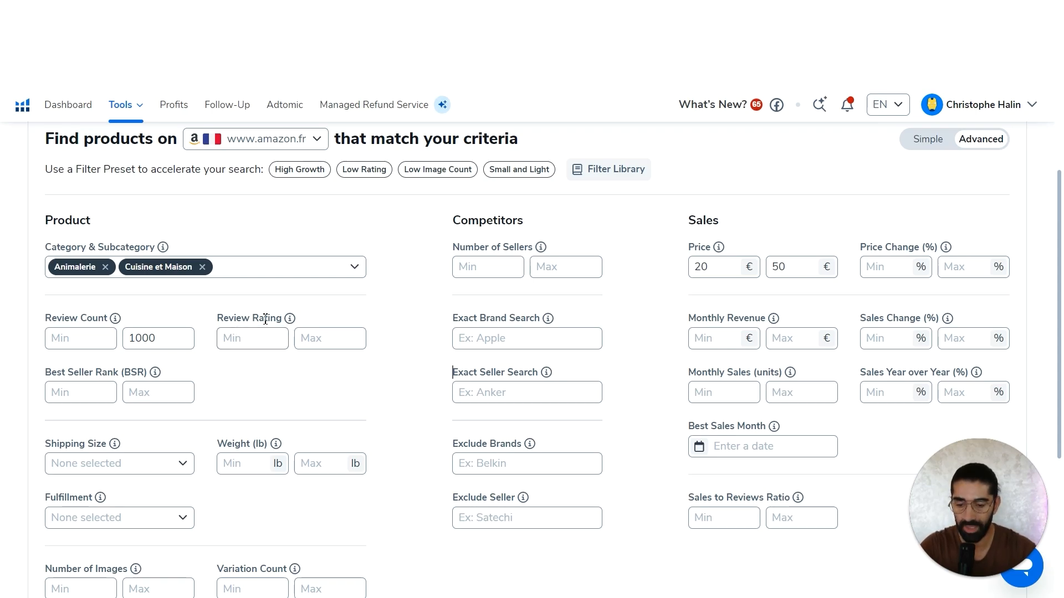
click(329, 338)
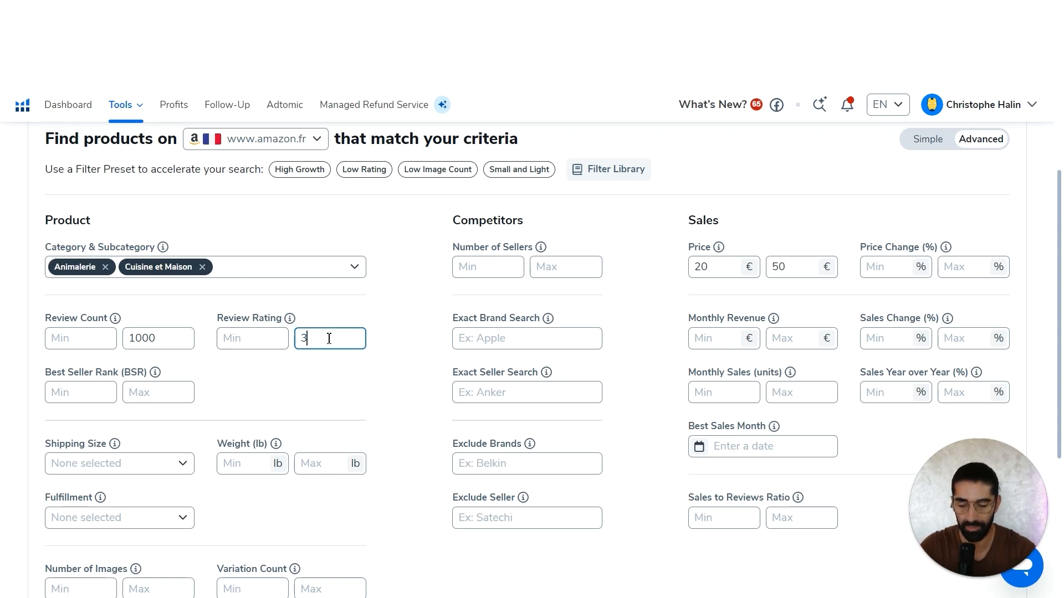
click(249, 338)
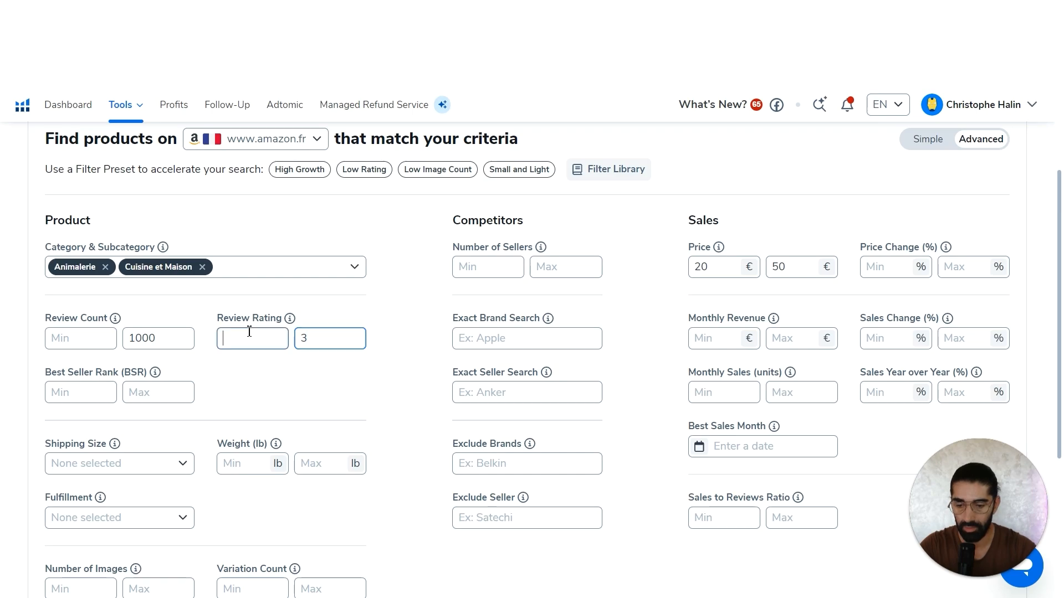
text(1)
click(365, 376)
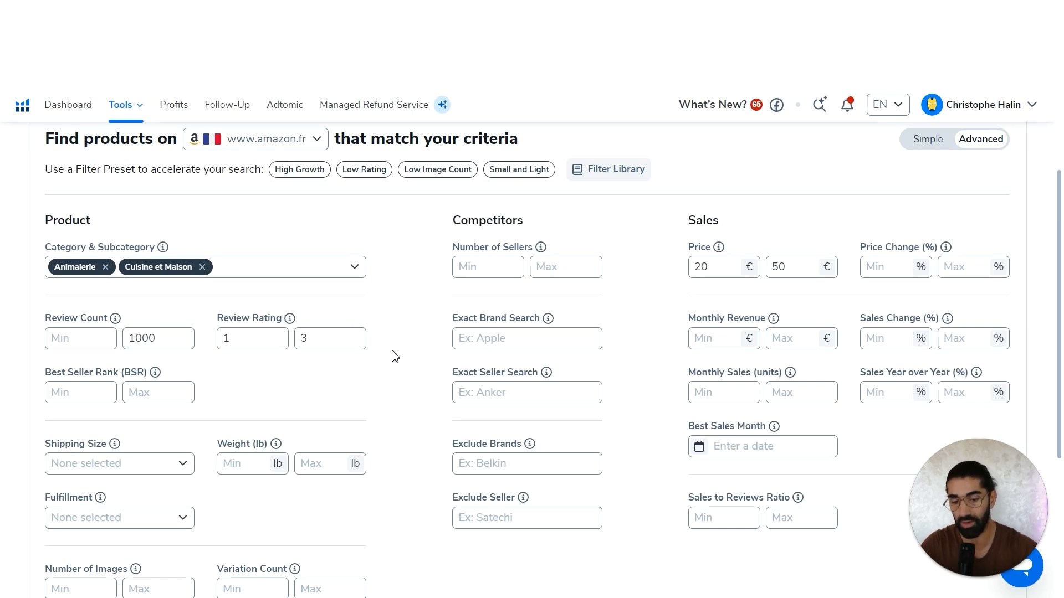
Set the monthly revenue filter to a range of 3000 to 15000 €
click(717, 343)
text(3000)
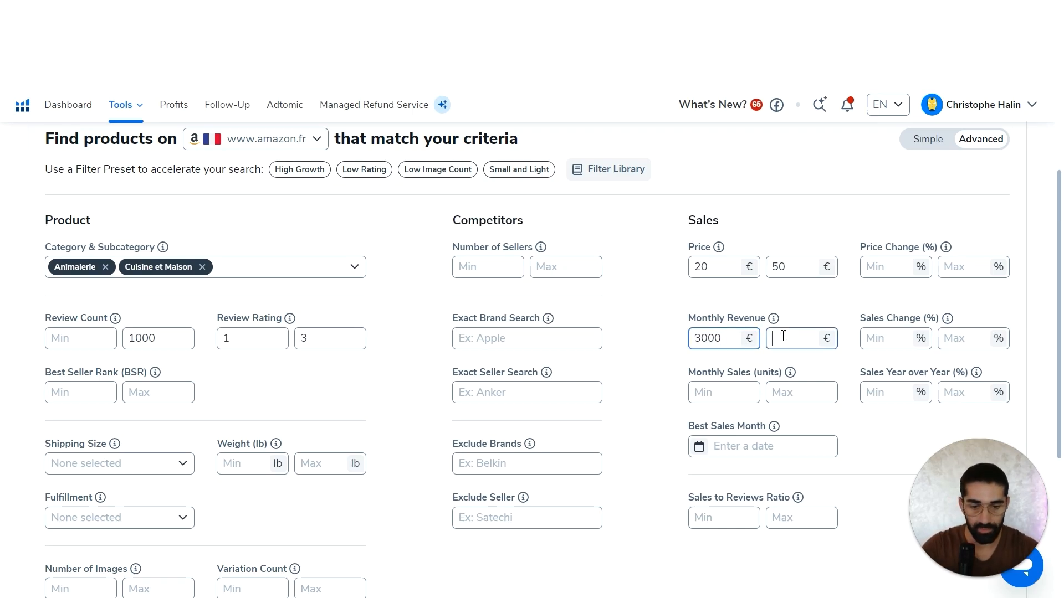
click(781, 336)
text(15000)
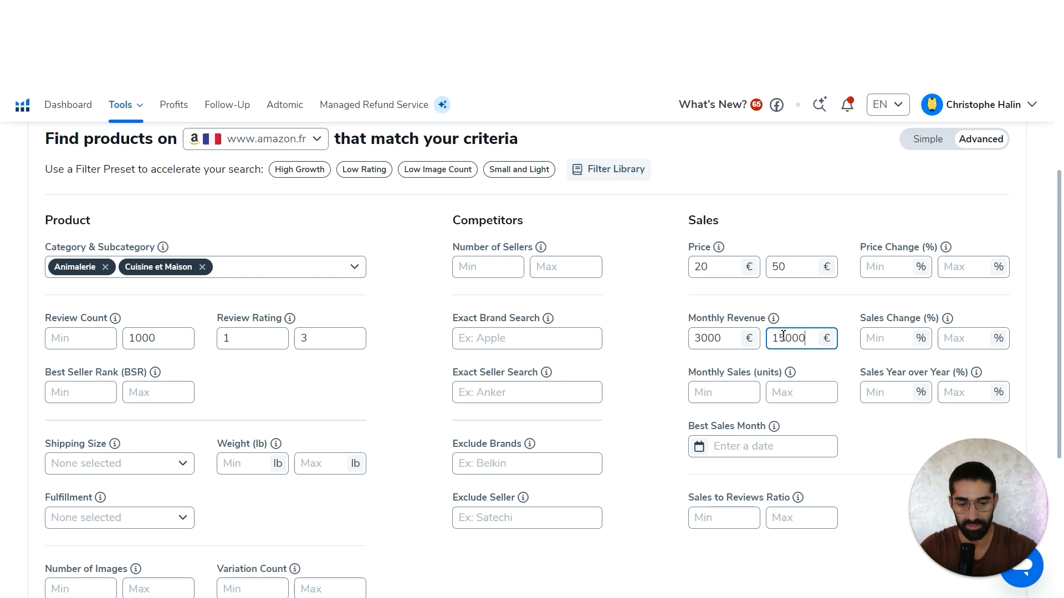
click(666, 349)
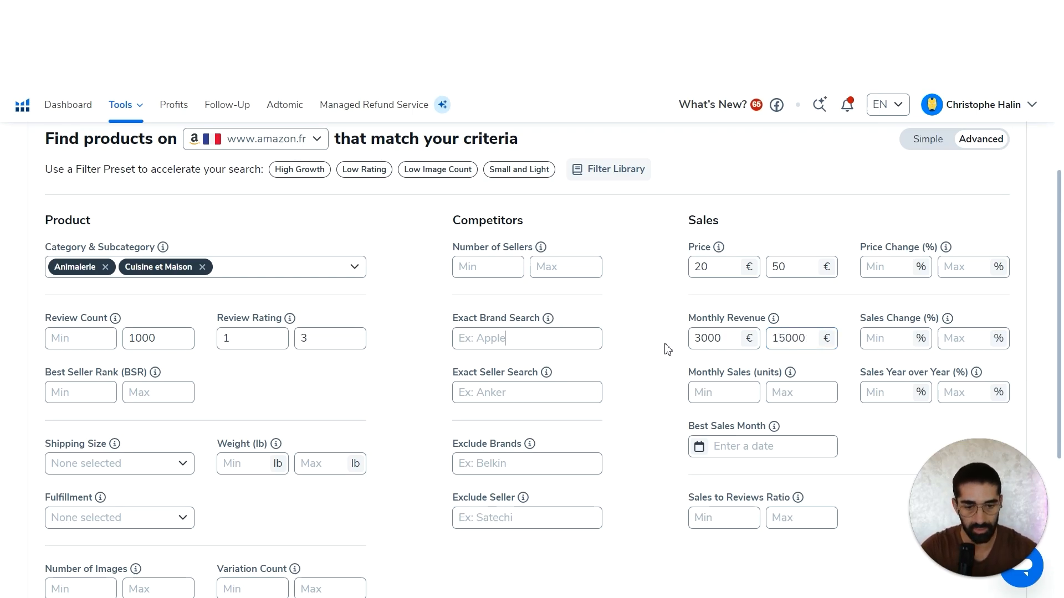
Run the product search with the entered filters
scroll(327, 399, down, 1)
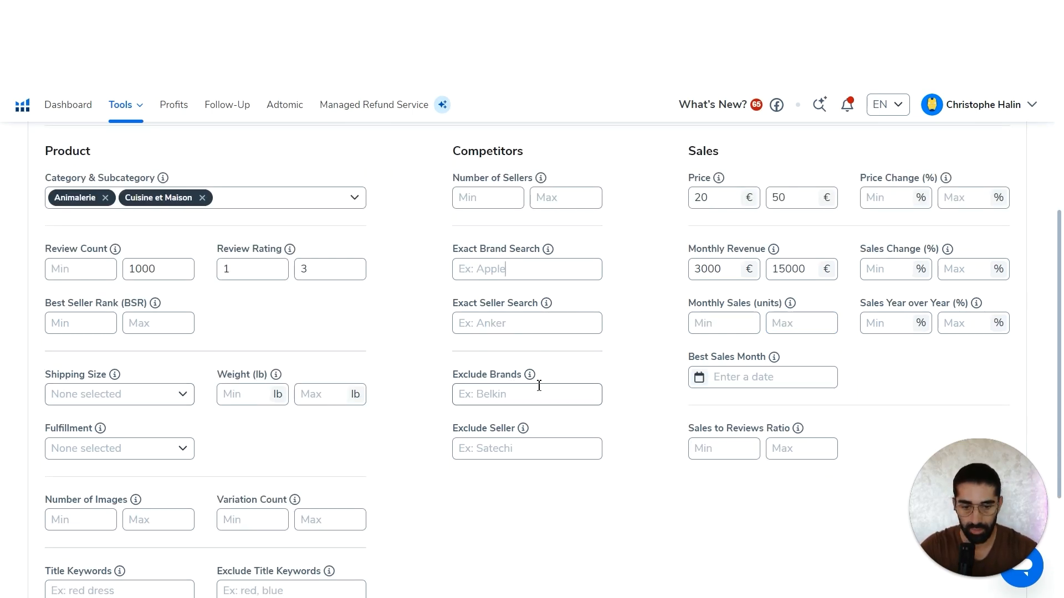
scroll(594, 385, down, 2)
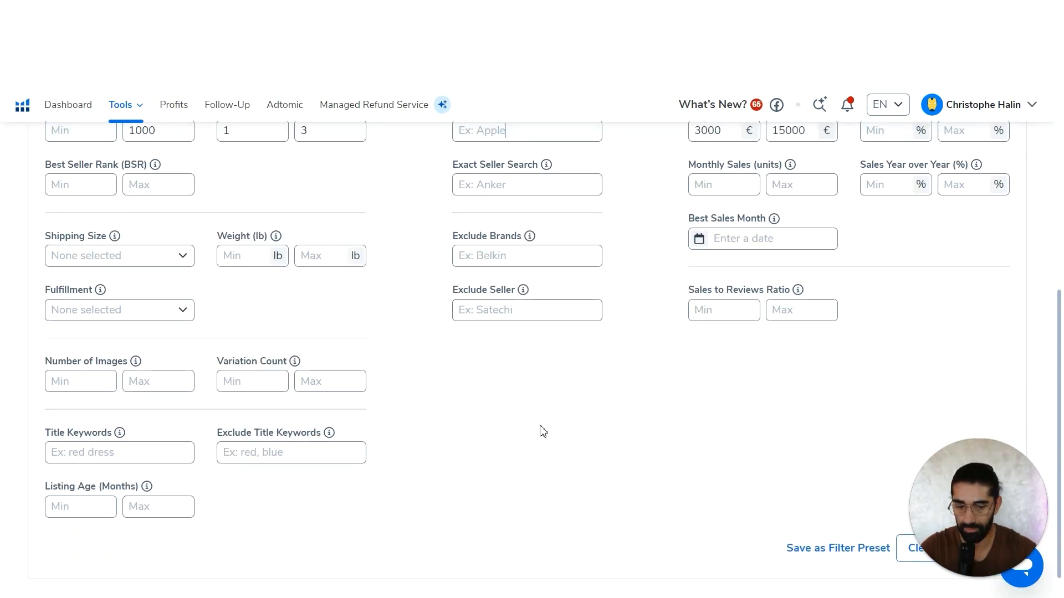
scroll(541, 432, down, 1)
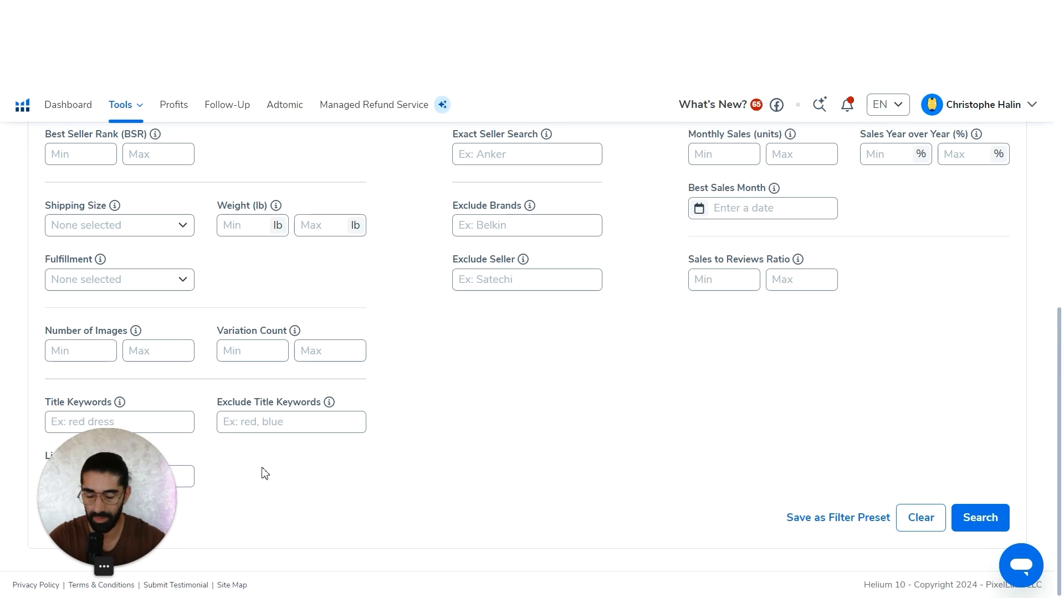
click(1005, 524)
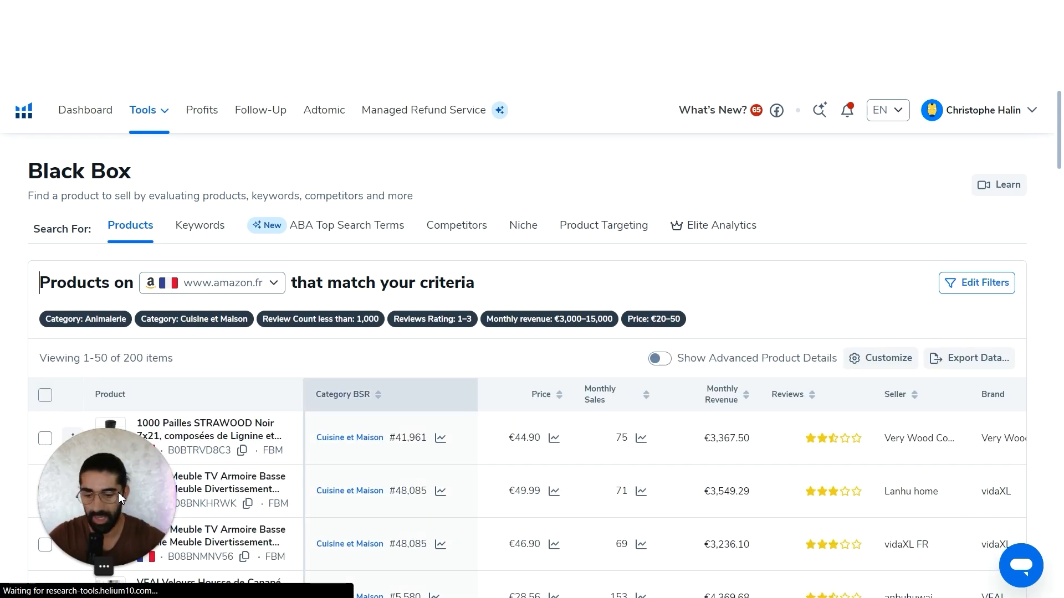
drag(118, 488, 956, 203)
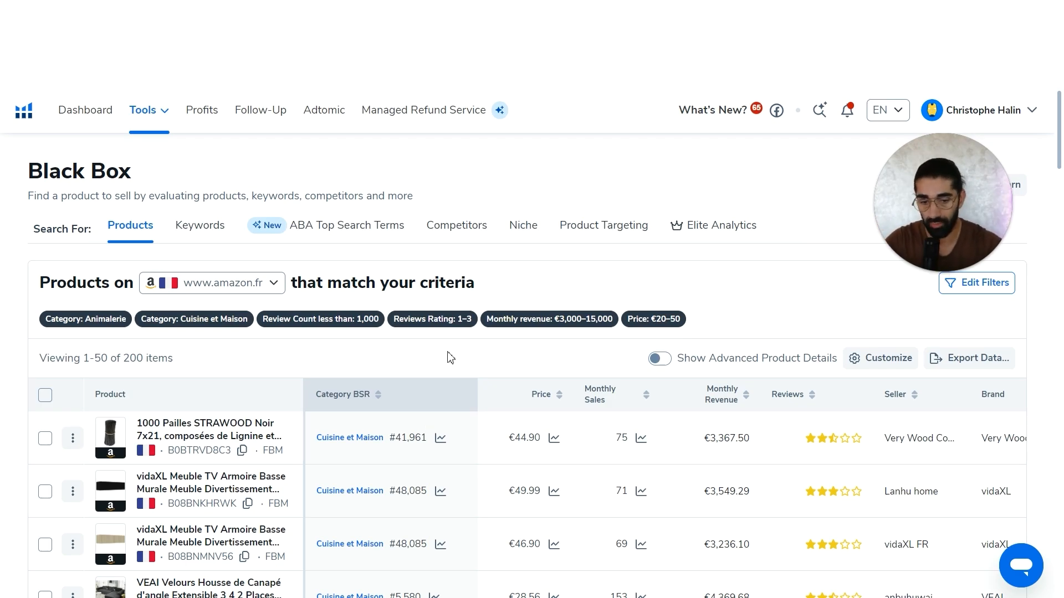
Examine the first products in the results and the listing details of the rechargeable dog training collar
scroll(449, 356, down, 1)
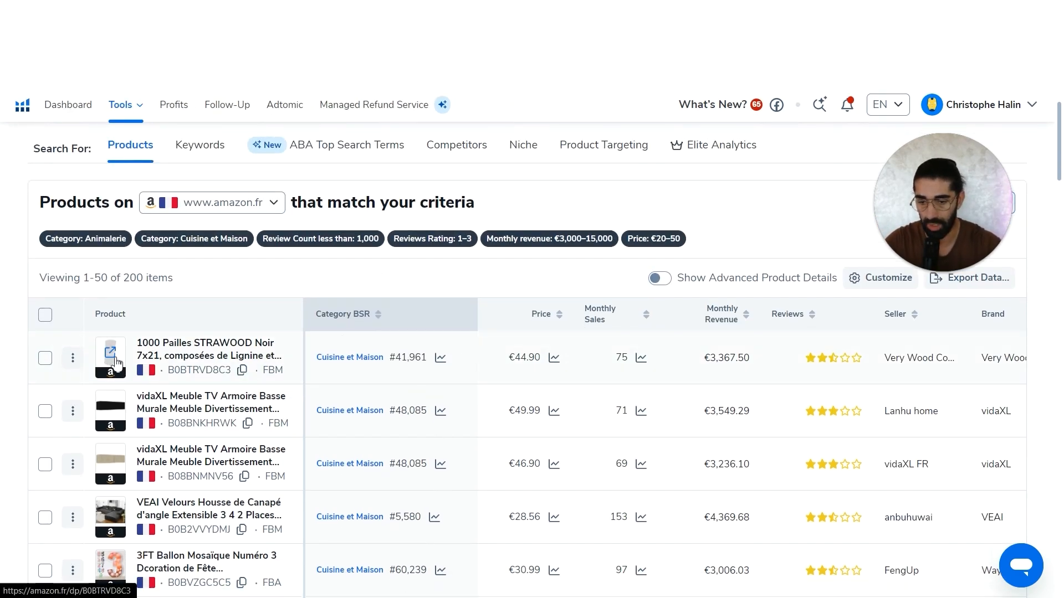
mouse_move(117, 362)
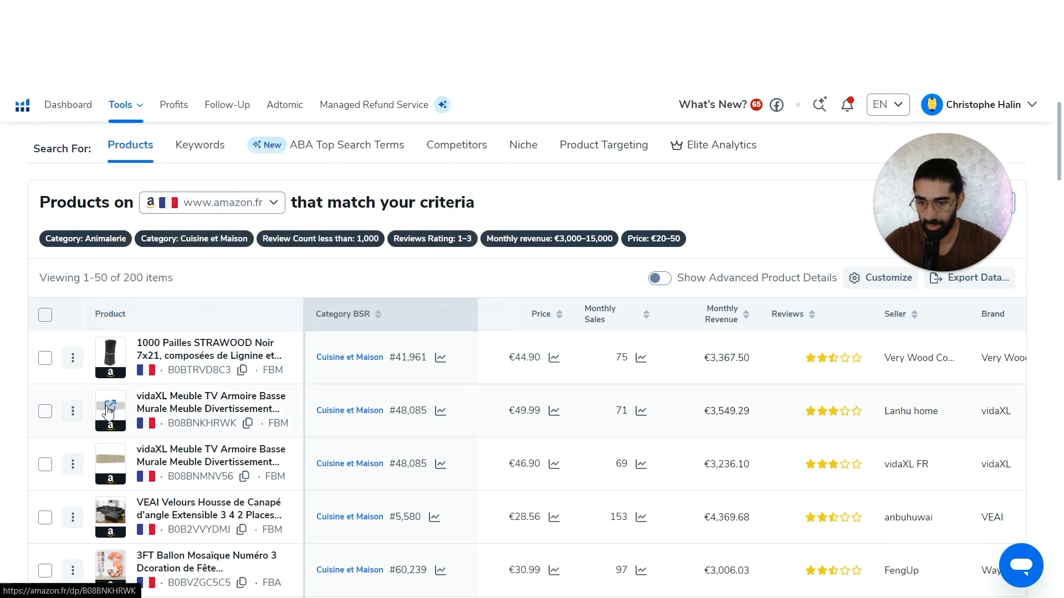
mouse_move(108, 410)
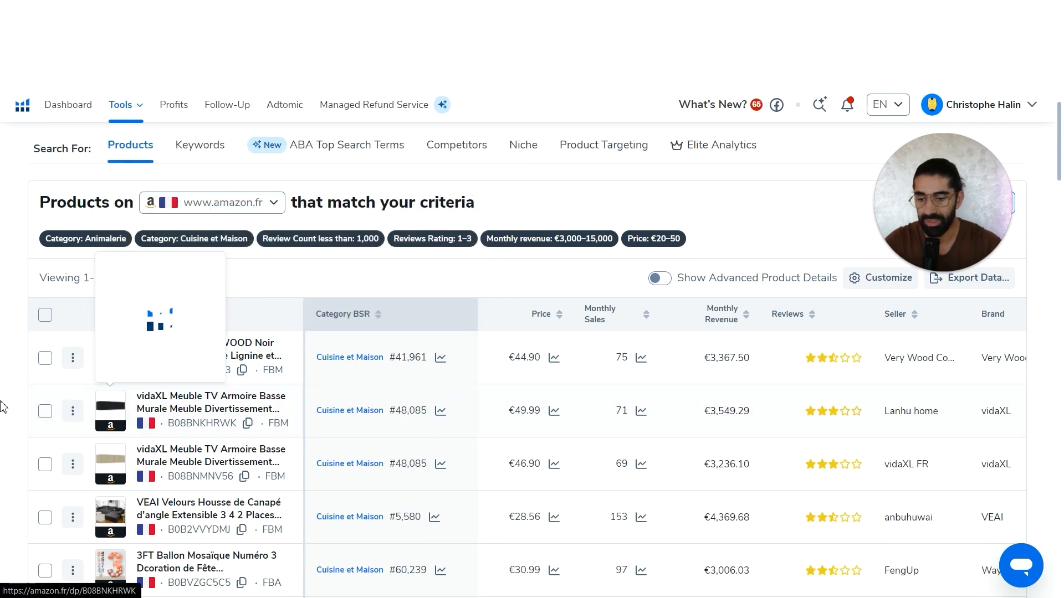
scroll(17, 406, down, 1)
scroll(17, 406, down, 3)
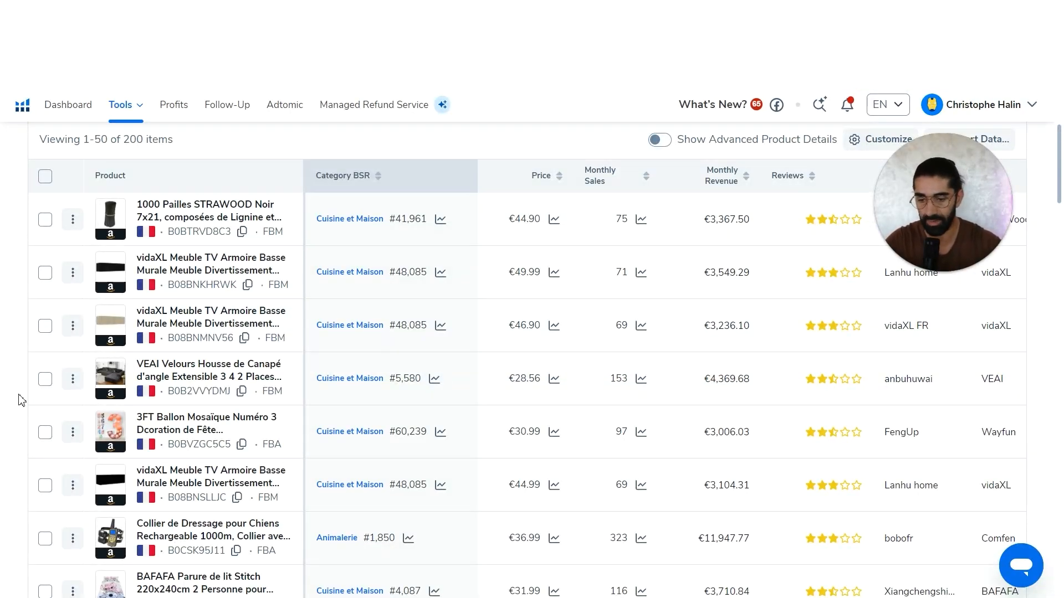
scroll(21, 400, down, 4)
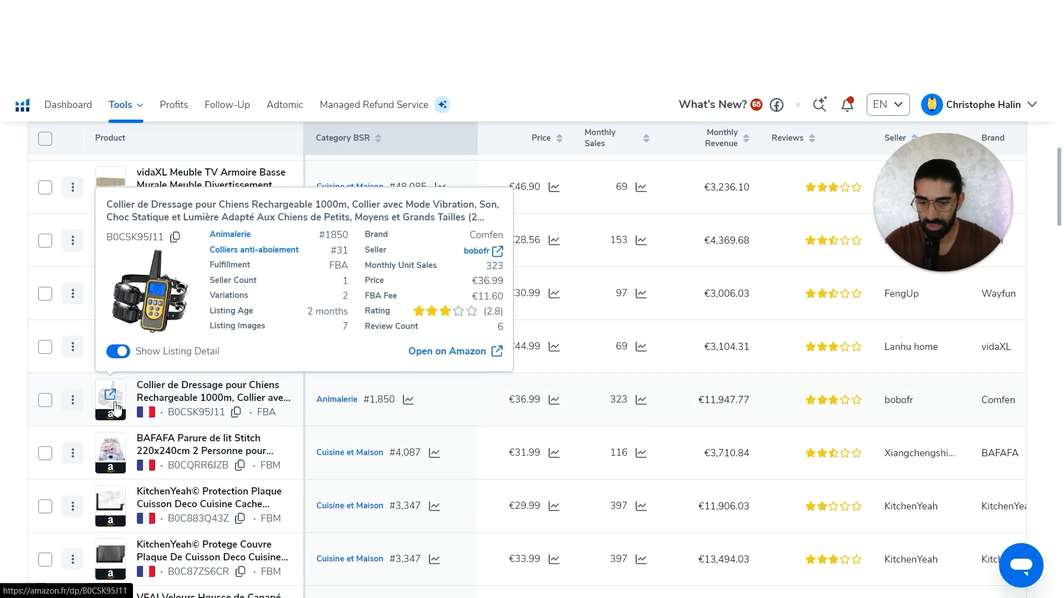
scroll(576, 407, up, 5)
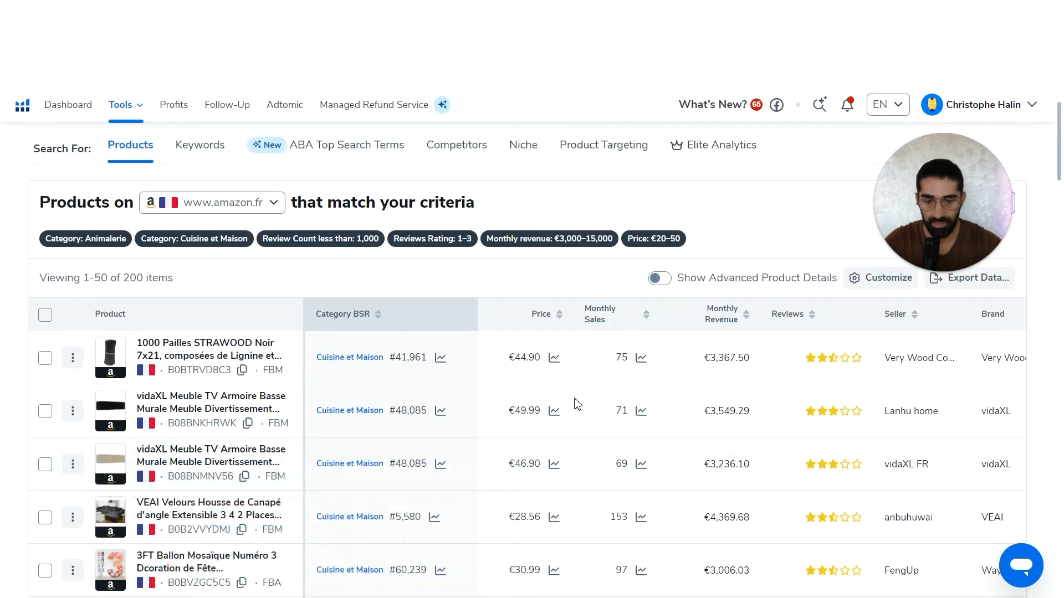
scroll(577, 408, down, 5)
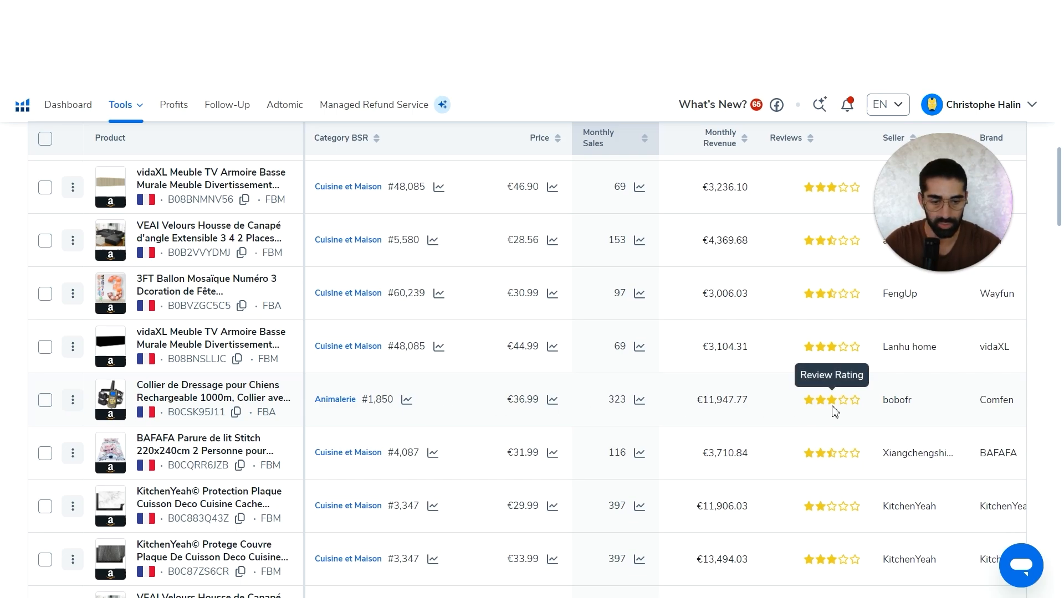
Review the dog training collar's remaining data columns, including shipping details, weight, best sales period, age, images and variation count
scroll(831, 407, right, 3)
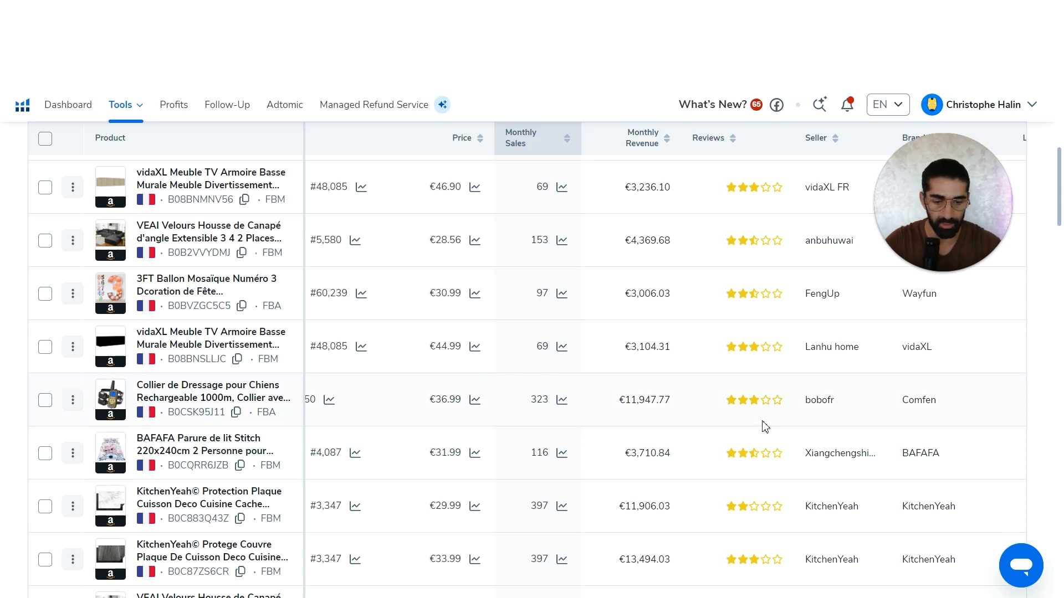
scroll(766, 405, right, 10)
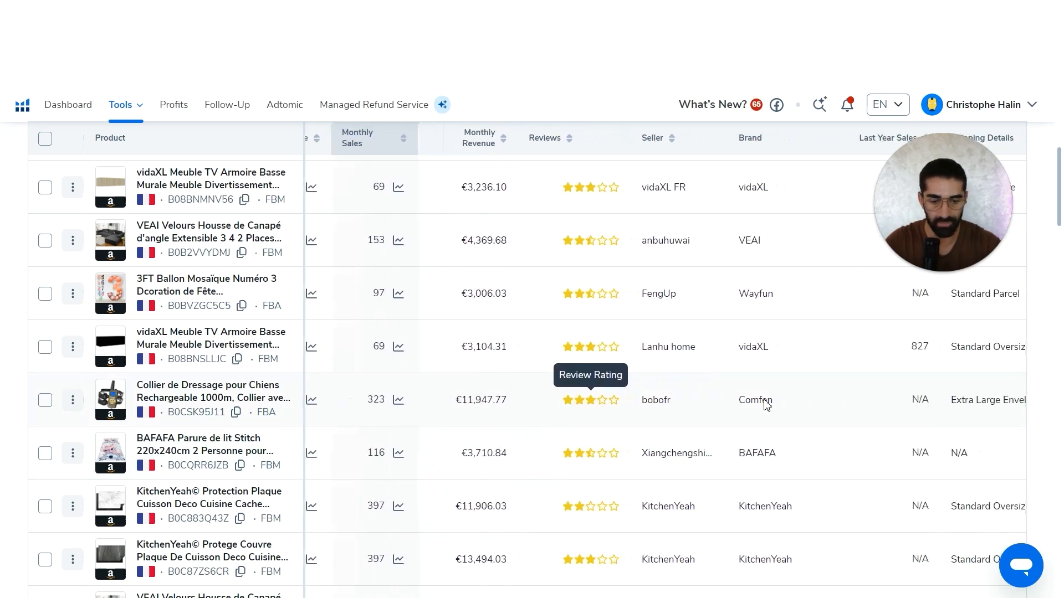
scroll(766, 405, right, 9)
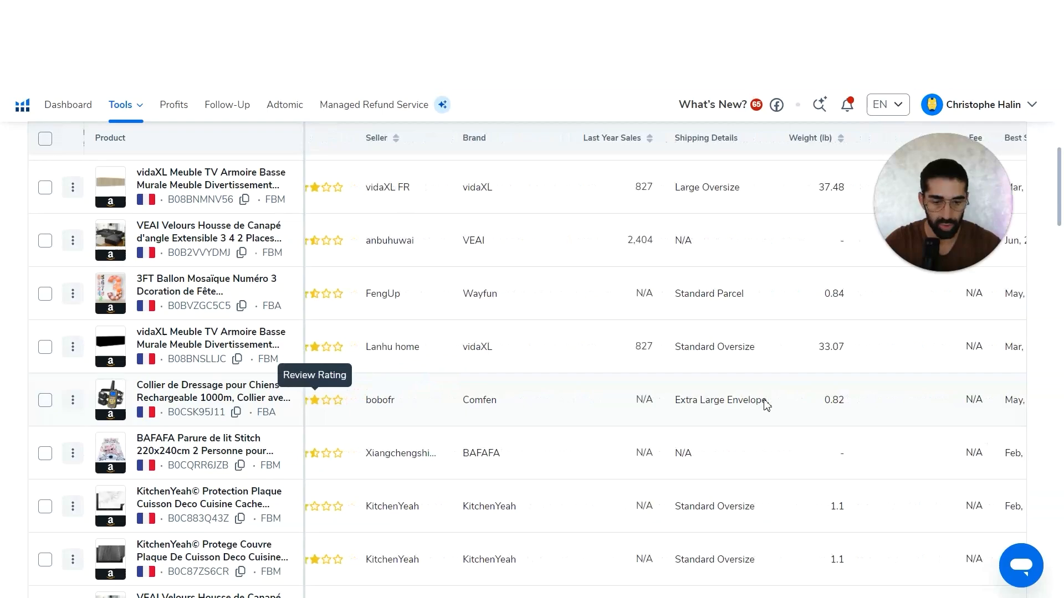
scroll(767, 405, right, 15)
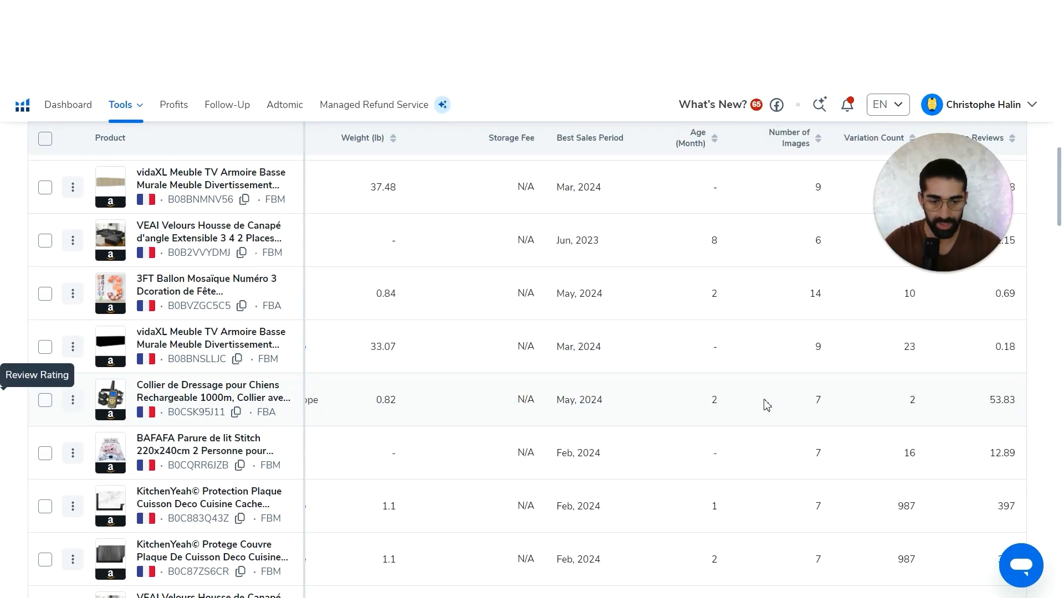
scroll(766, 405, left, 20)
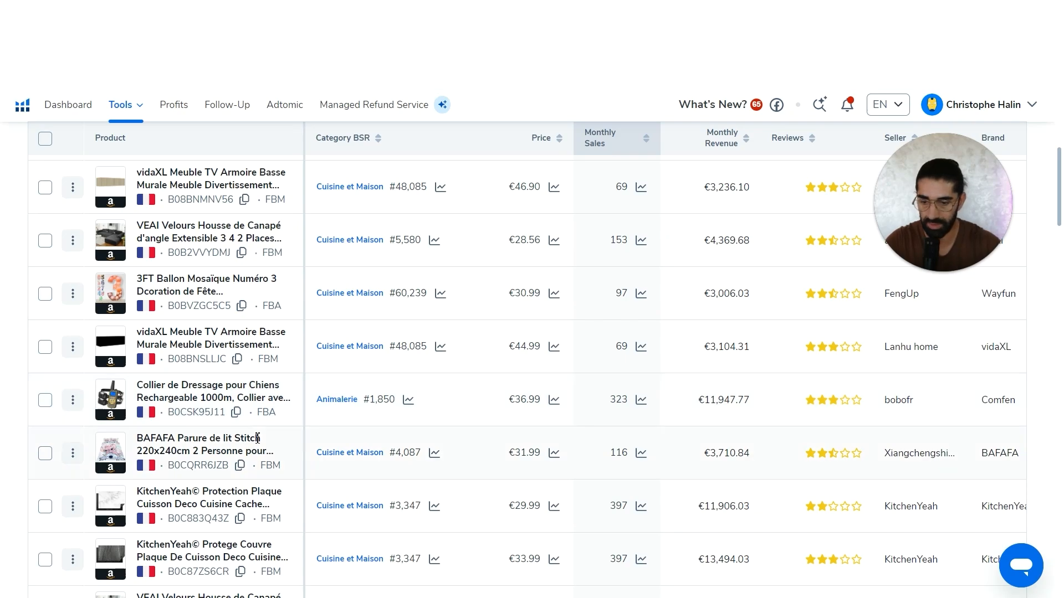
Browse further through the results and check the price, monthly revenue and fulfilment type of the XWanitd transparent round table protector
scroll(258, 438, down, 6)
scroll(257, 438, down, 4)
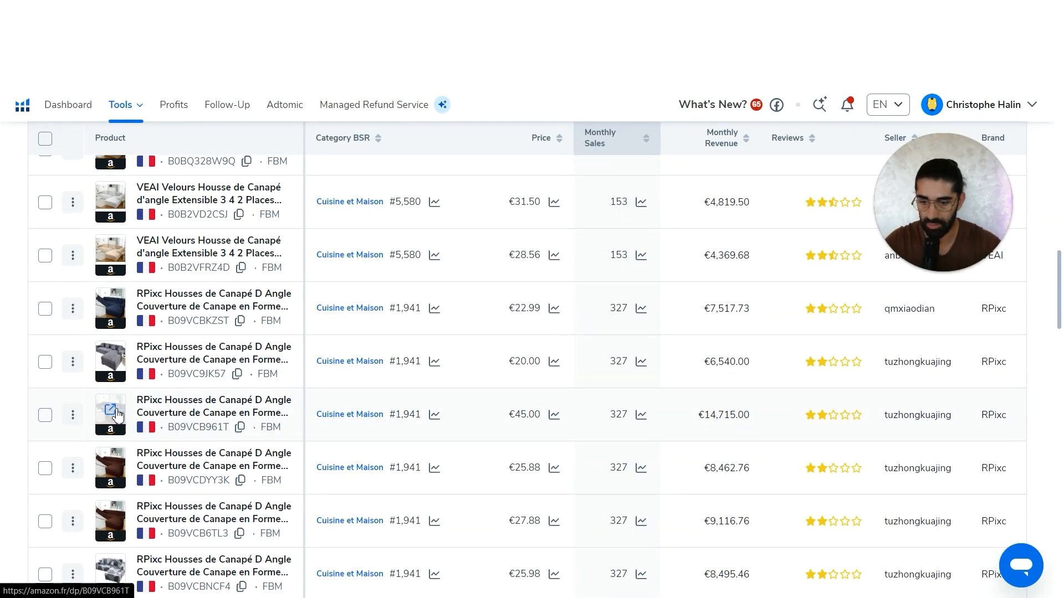
scroll(133, 427, down, 10)
scroll(194, 479, down, 7)
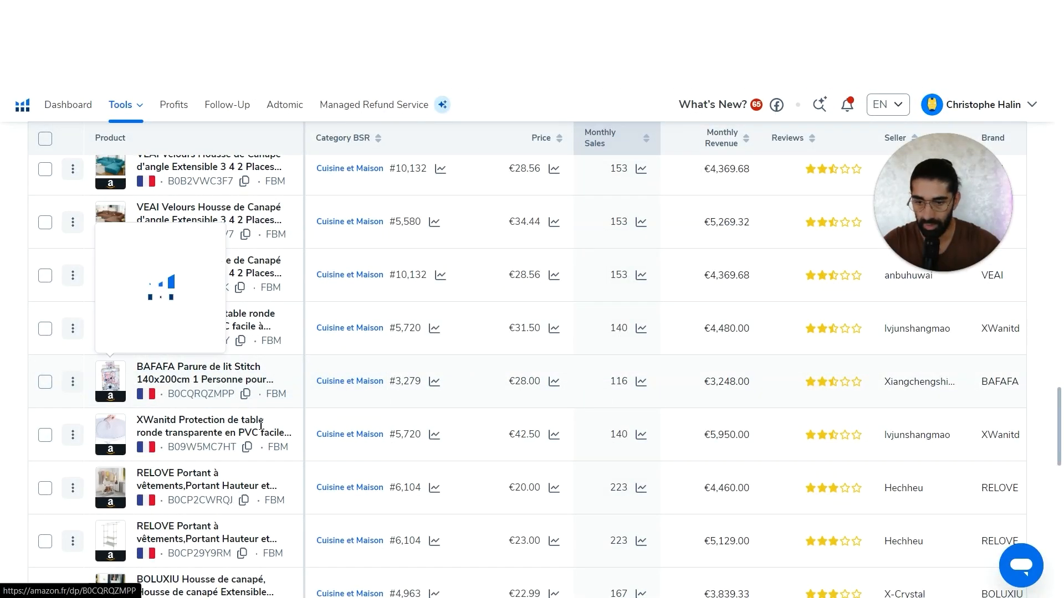
mouse_move(116, 436)
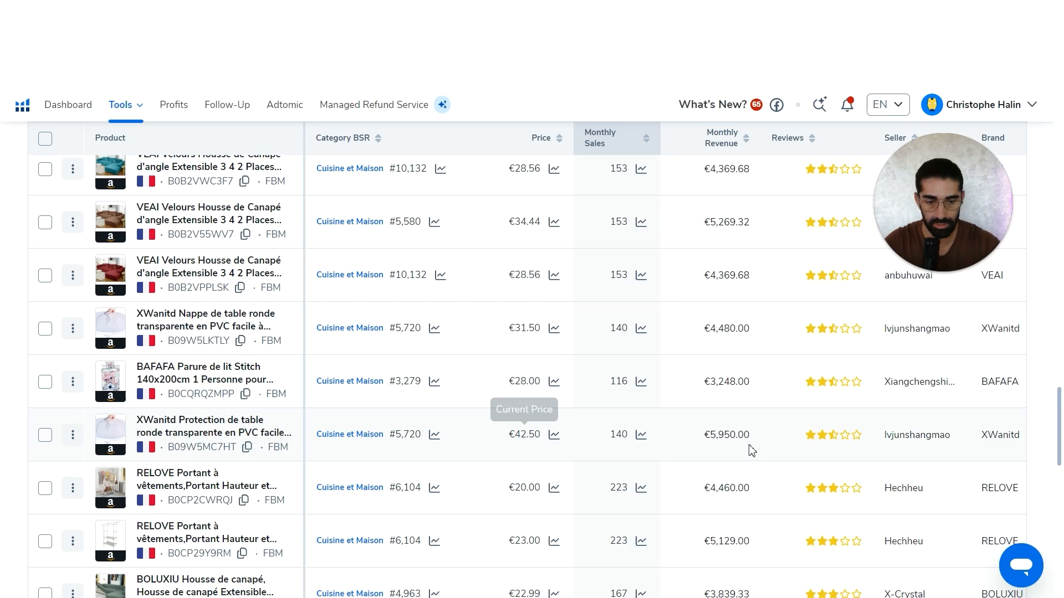
double_click(272, 448)
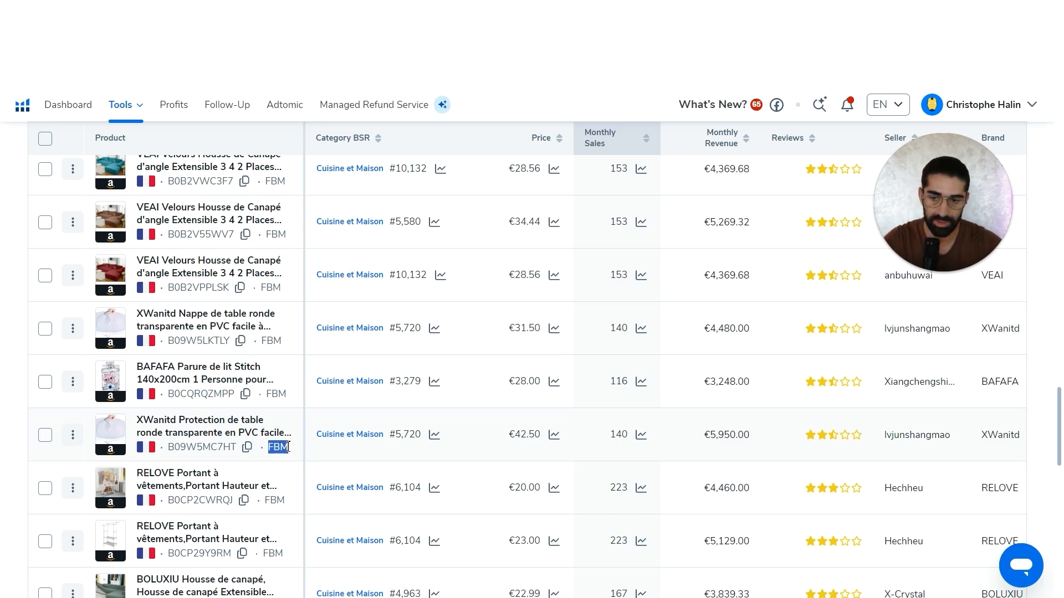
click(288, 447)
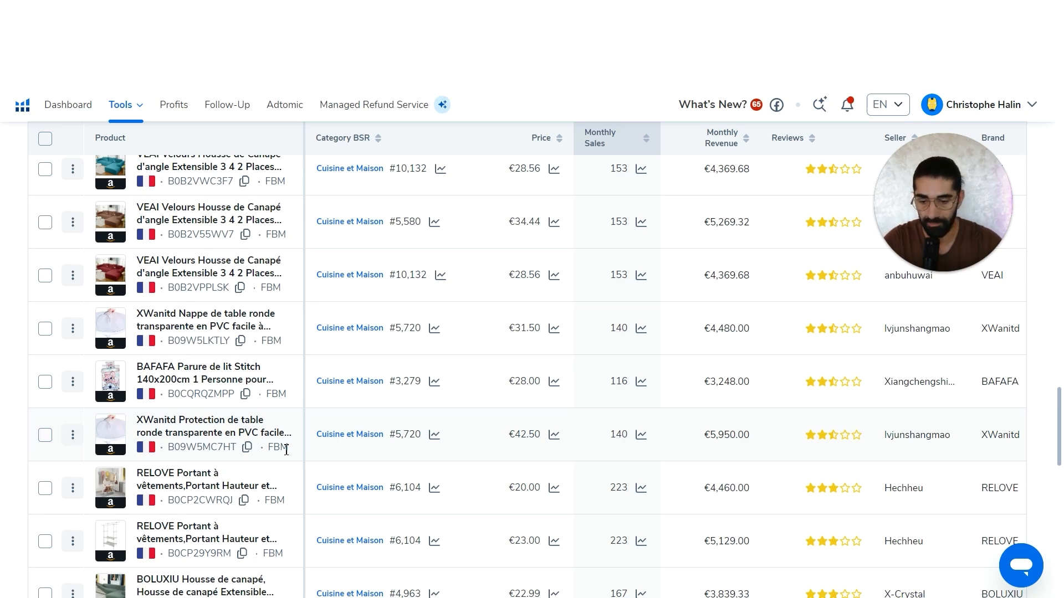
Check the listing details of the RELOVE clothes rack and go to page 2 of the results
scroll(287, 449, down, 1)
mouse_move(117, 417)
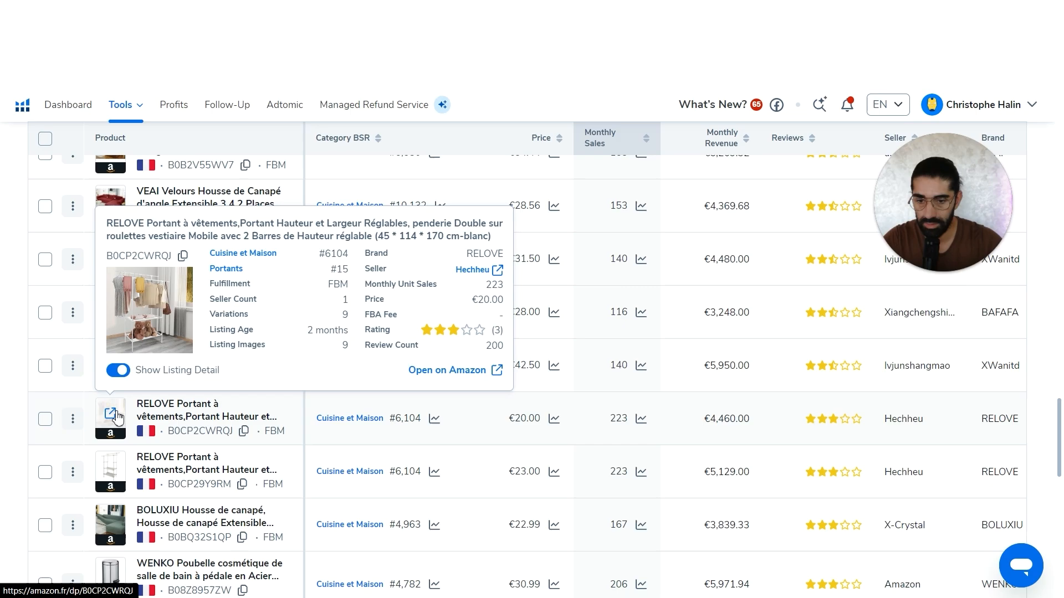
scroll(297, 439, down, 3)
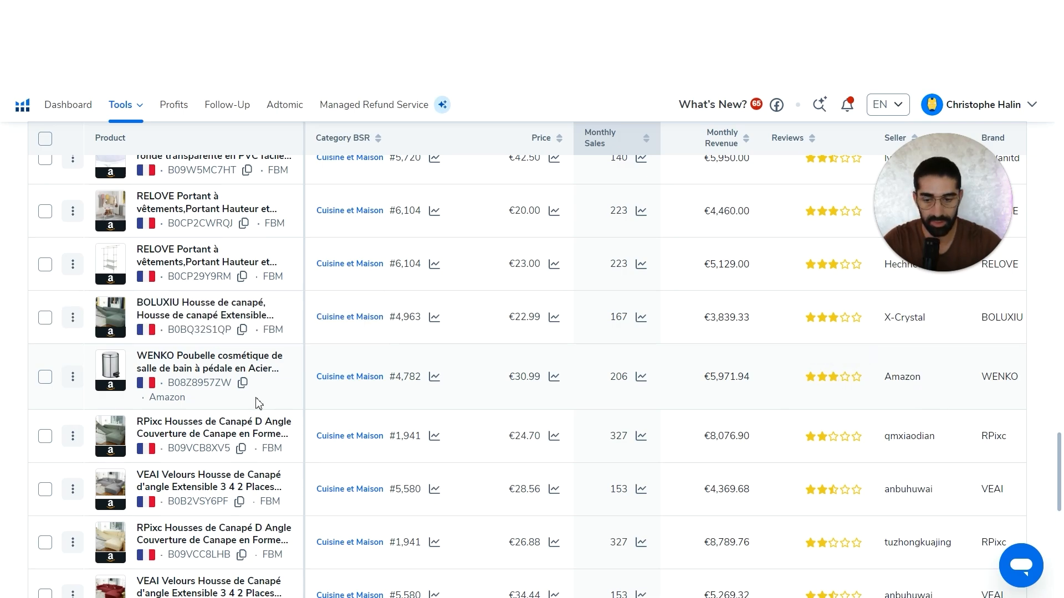
scroll(272, 402, down, 1)
scroll(292, 396, down, 2)
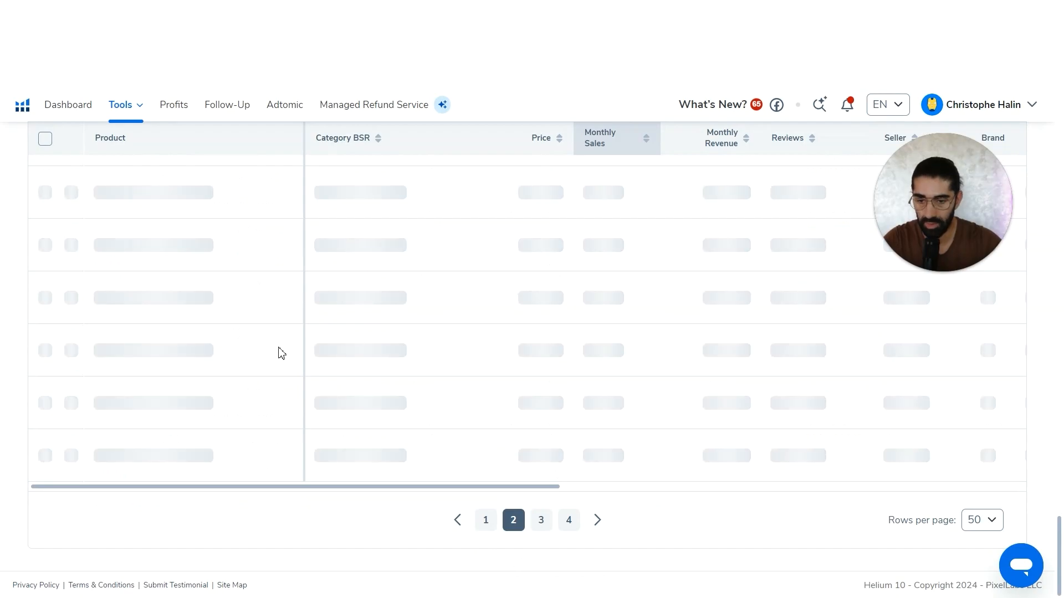
Examine page 2 of the results, including the listing details of the KitchenYeah hob cover, Miamex aluminium trays and Clairefontaine drawing paper
scroll(259, 353, up, 7)
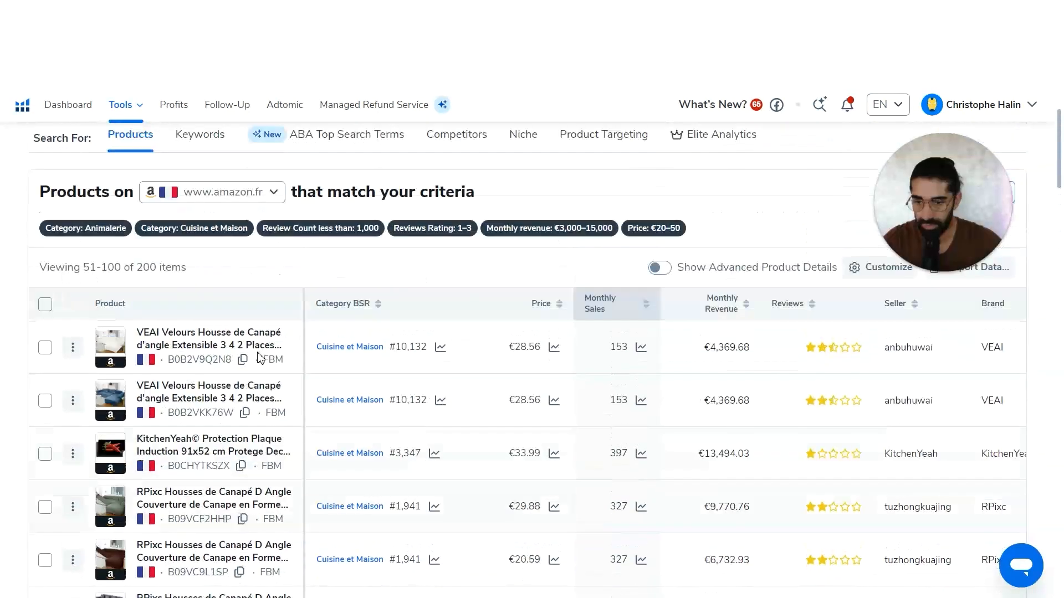
scroll(132, 320, down, 2)
mouse_move(114, 320)
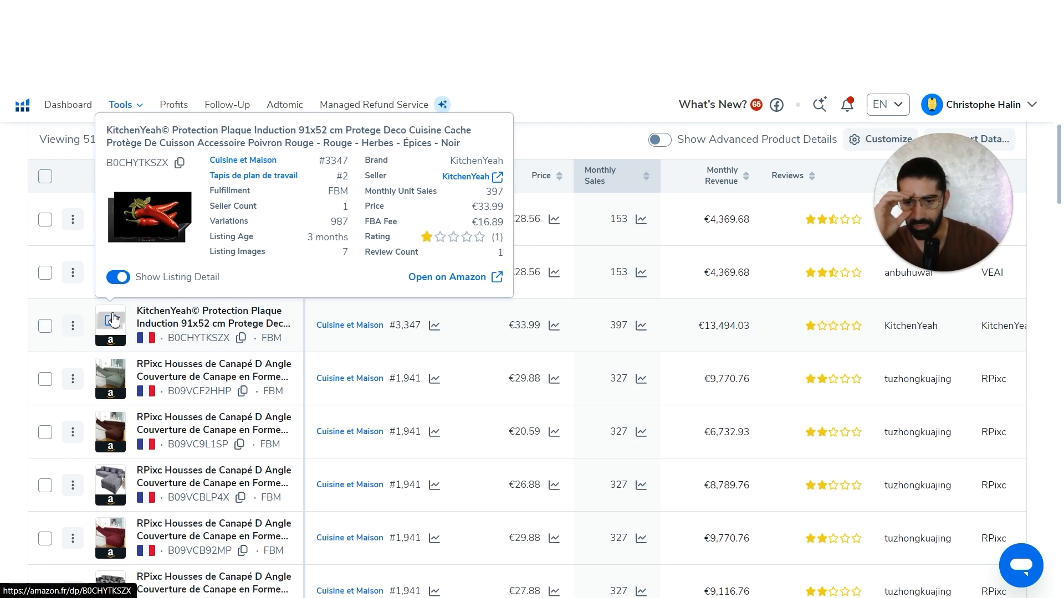
scroll(222, 355, down, 3)
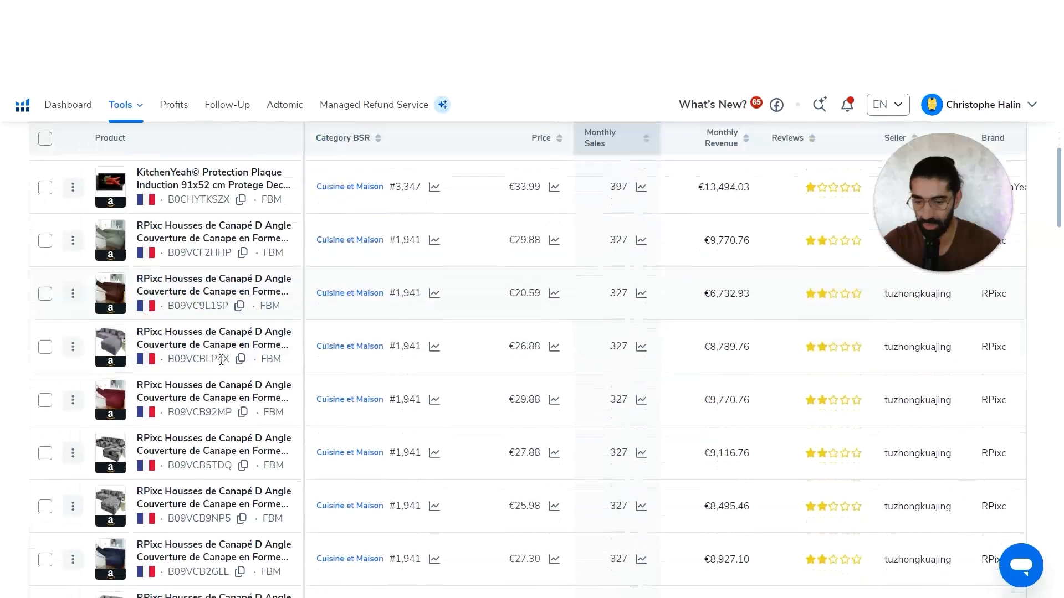
scroll(221, 360, down, 12)
mouse_move(112, 358)
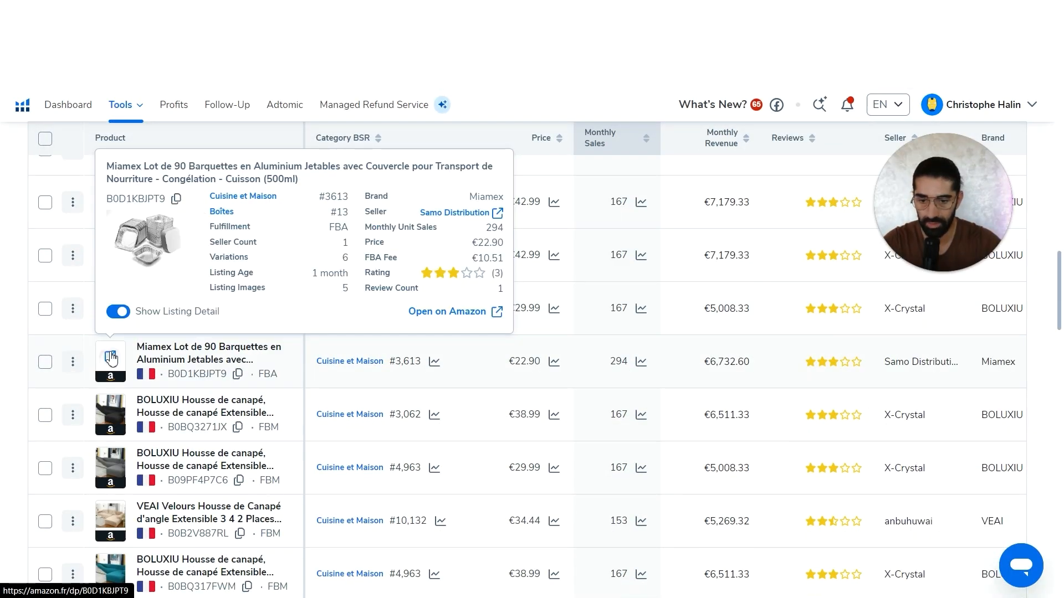
scroll(111, 358, down, 10)
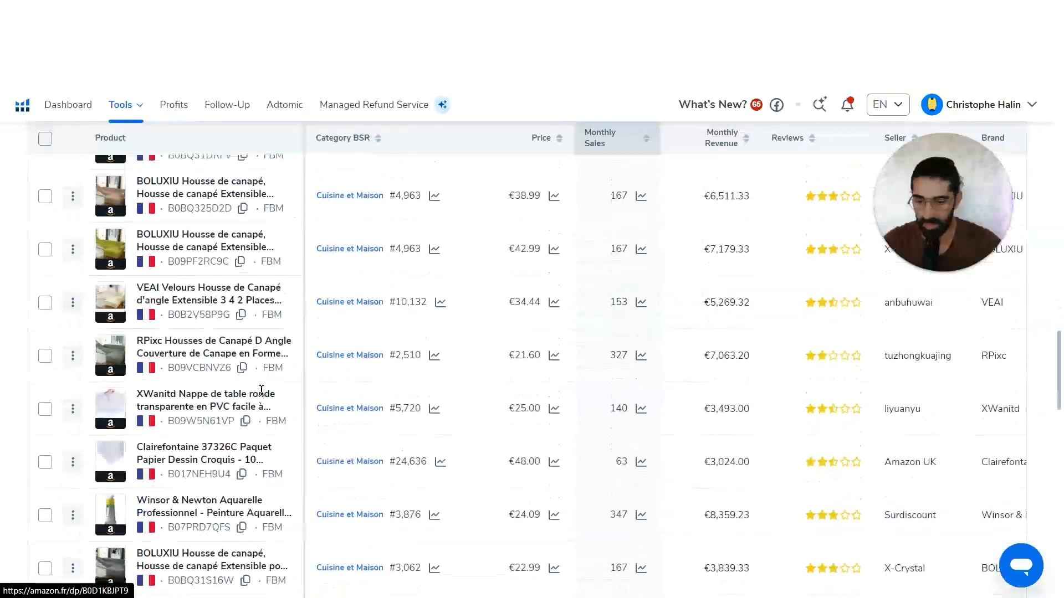
scroll(261, 390, down, 3)
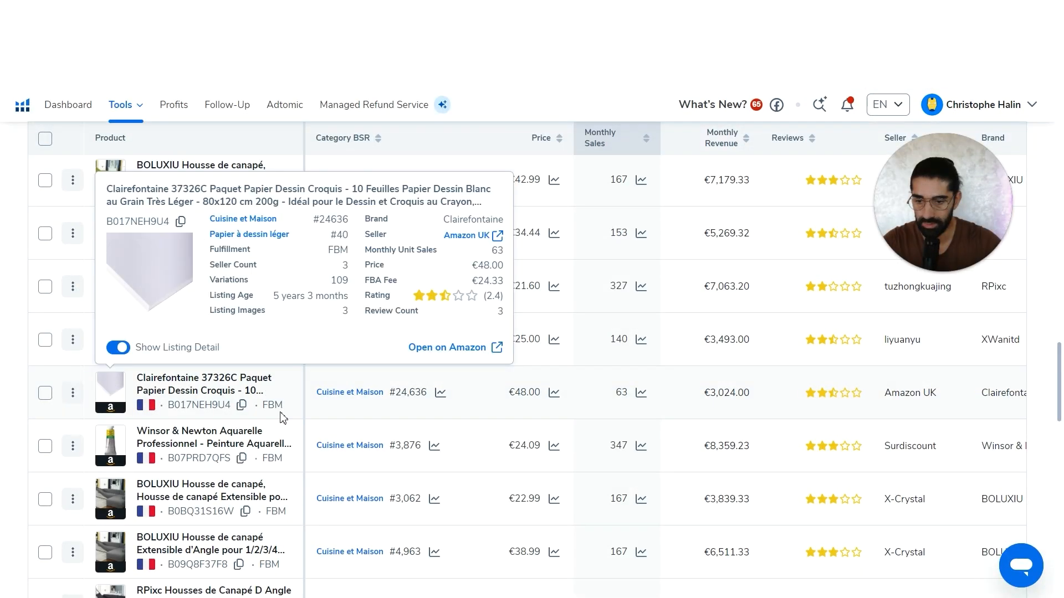
scroll(226, 414, down, 2)
scroll(226, 414, down, 15)
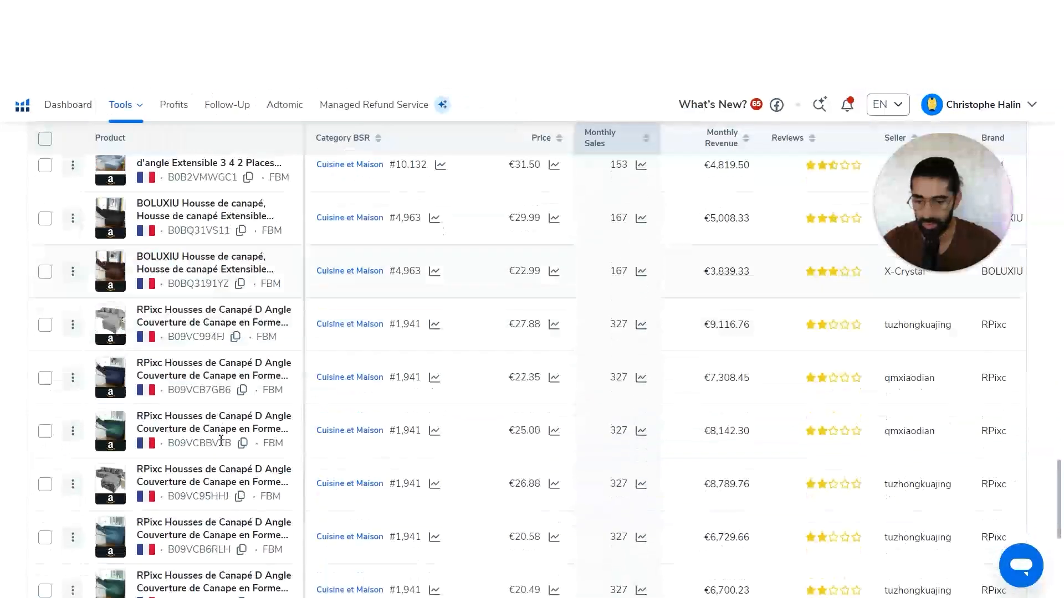
Go to page 3 of the results and open the WUGPISEN-Moka Express coffee maker on Amazon to review its listing
click(540, 528)
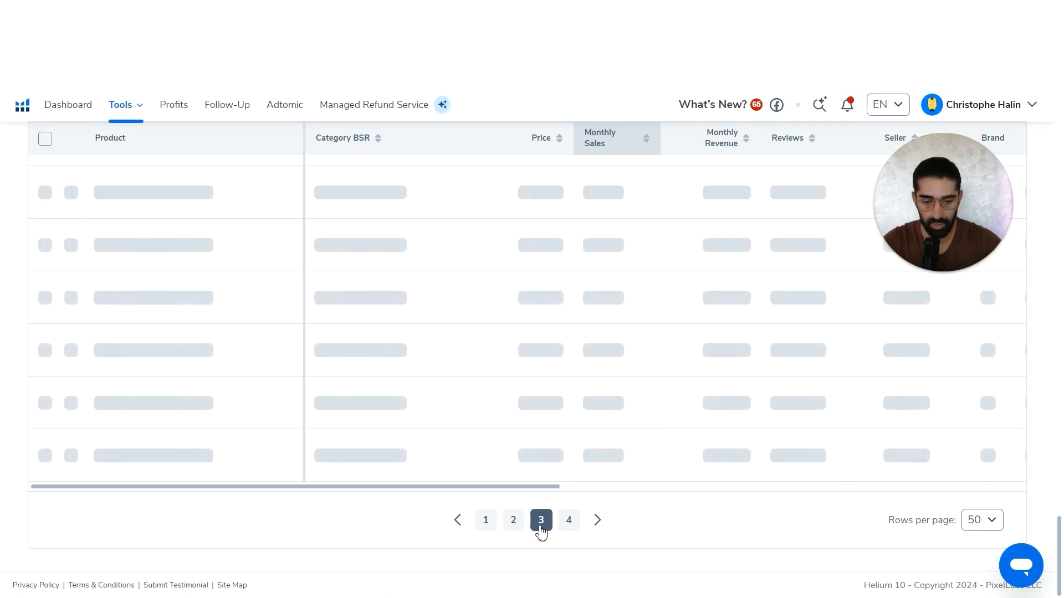
scroll(109, 347, down, 5)
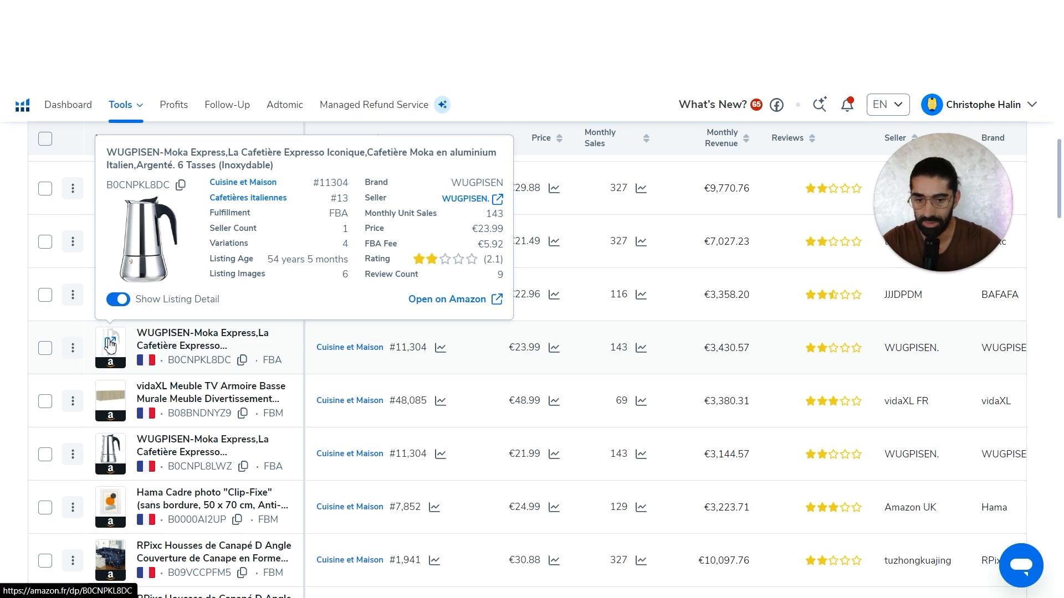
click(109, 345)
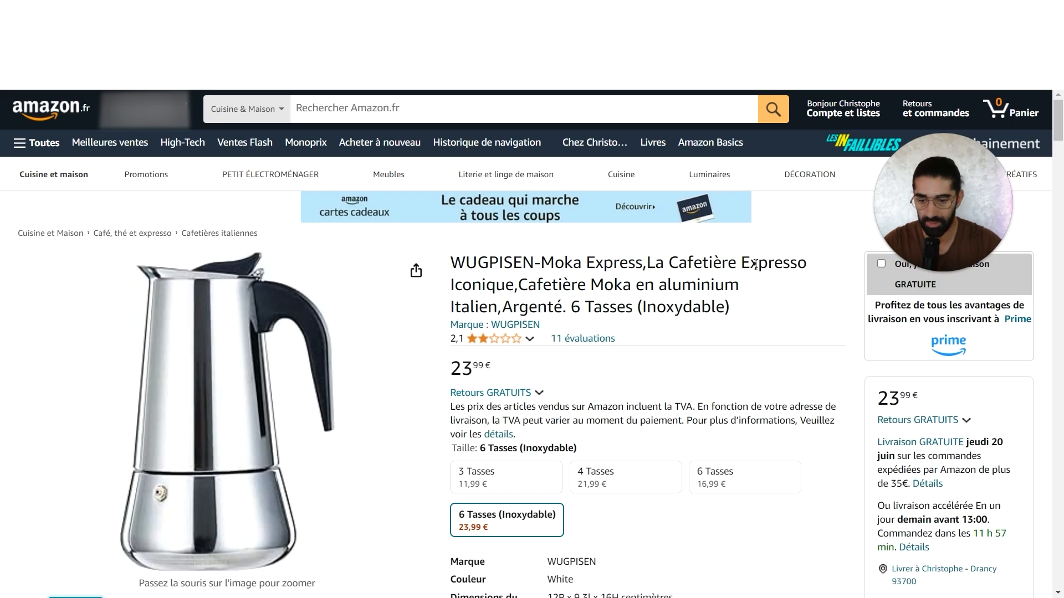
scroll(750, 305, down, 3)
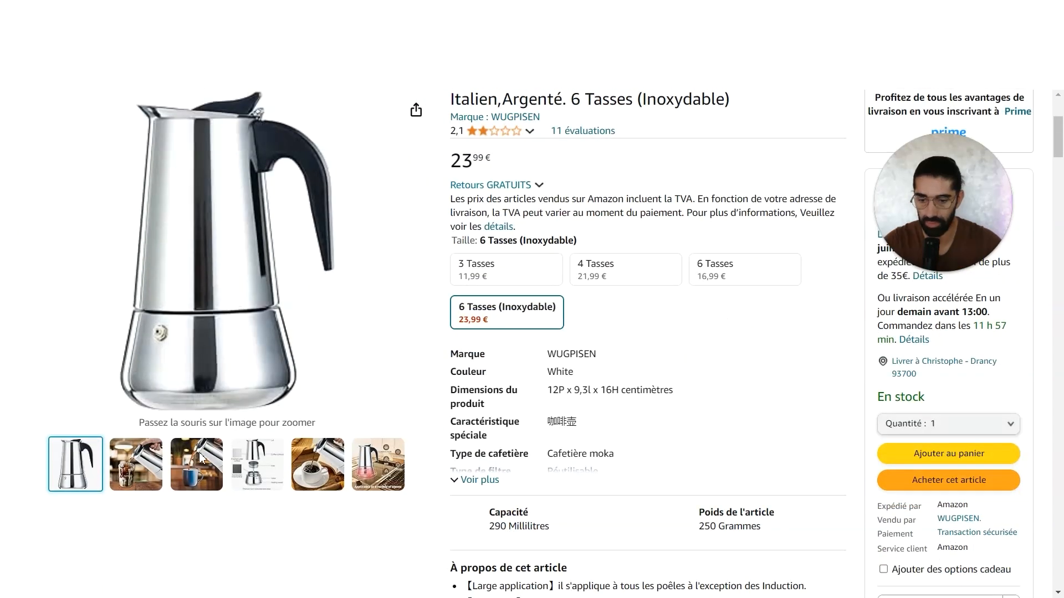
scroll(541, 275, up, 3)
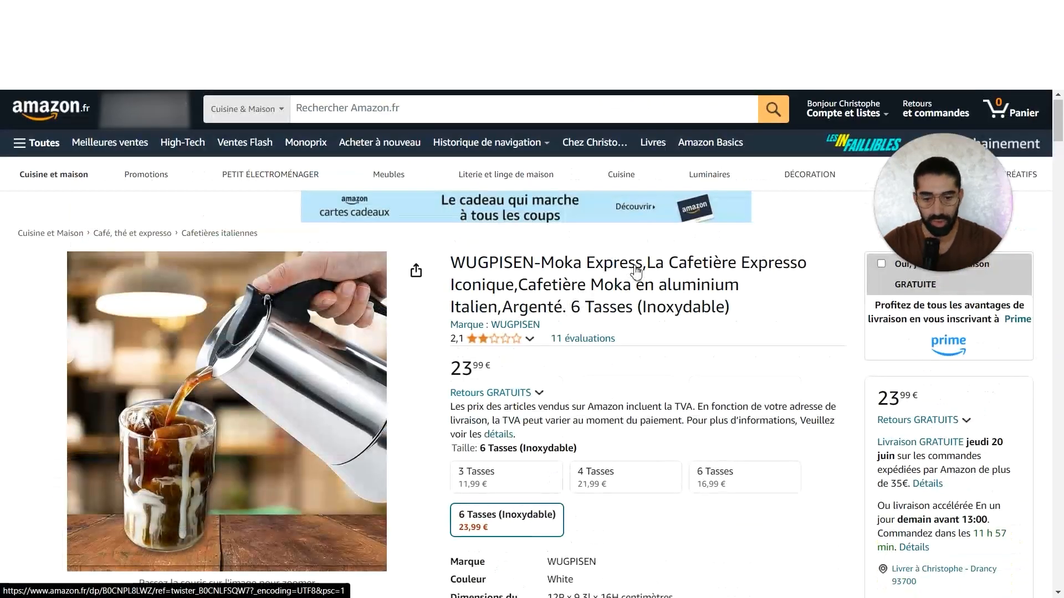
Copy "La Cafetière Expresso" from the product title into Amazon's search field to examine its related keywords, and return to the product page
drag(647, 263, 806, 265)
key(ctrl+c)
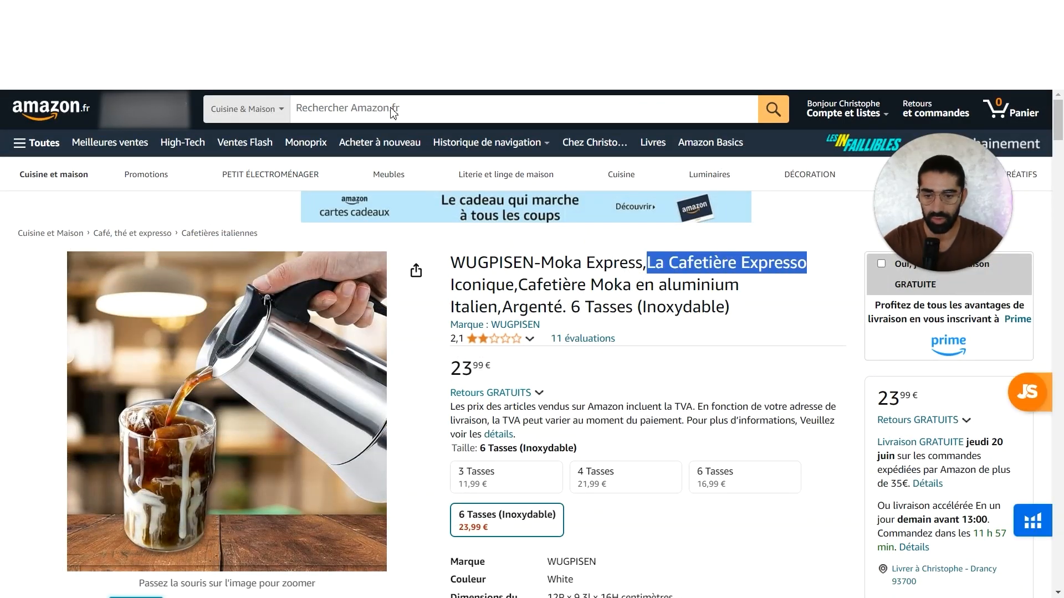
click(398, 111)
key(ctrl+v)
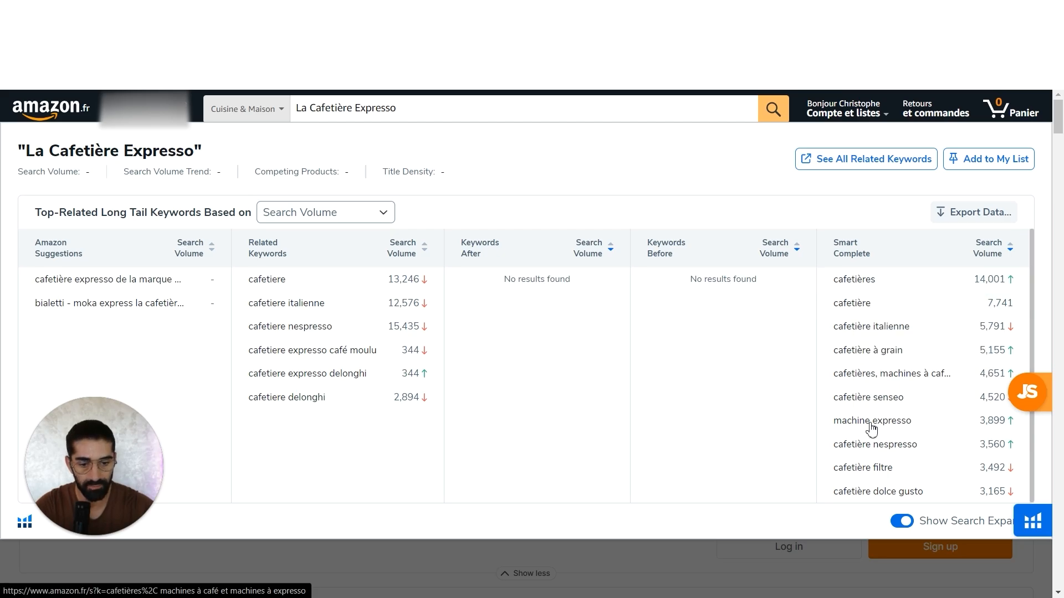
click(825, 557)
scroll(717, 447, down, 10)
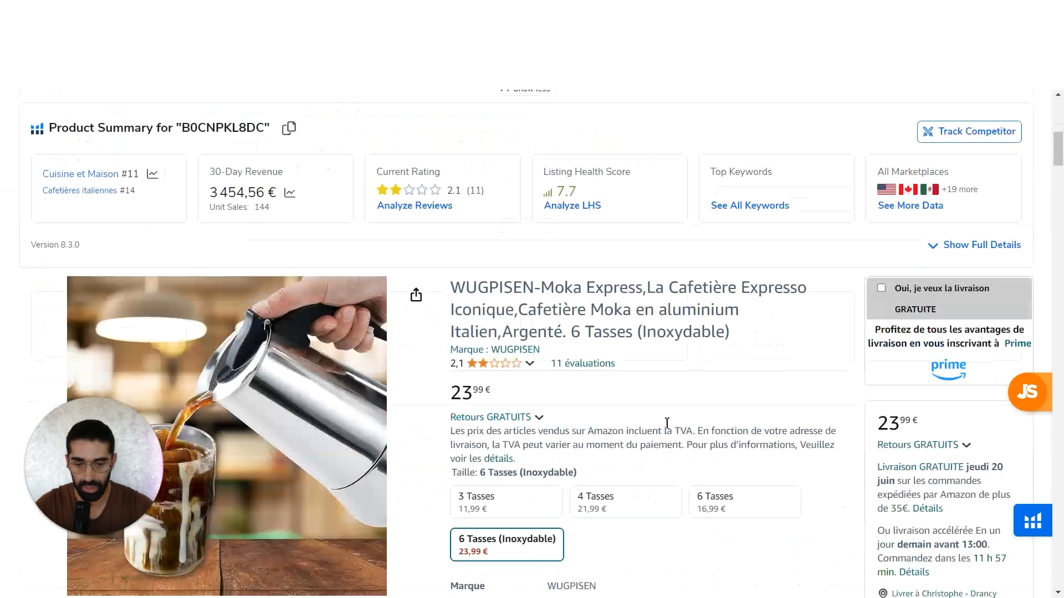
Look through the product images of the WUGPISEN coffee maker and check its star rating
scroll(635, 343, down, 1)
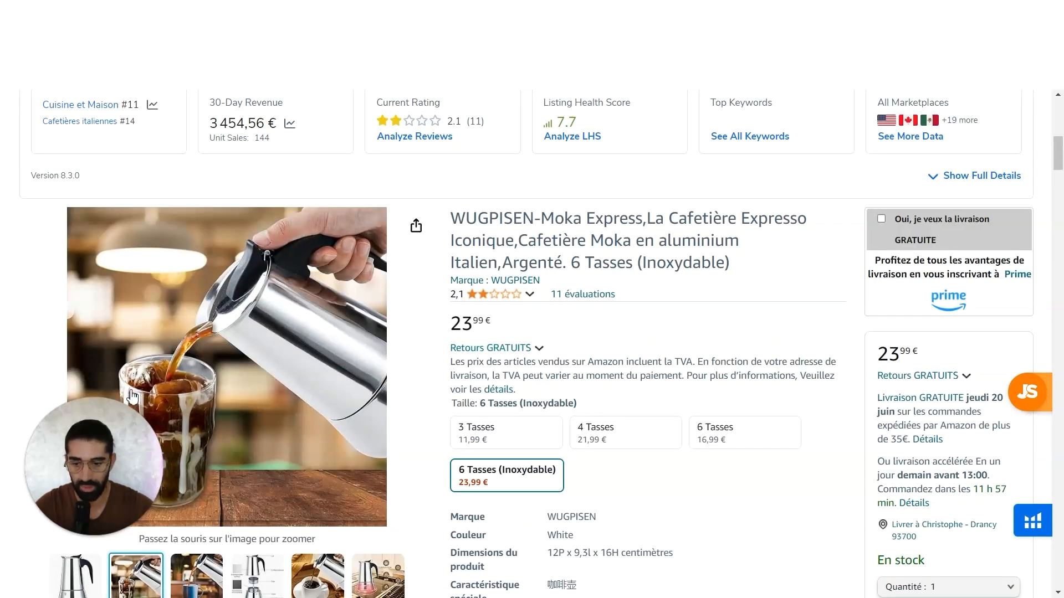
mouse_move(108, 472)
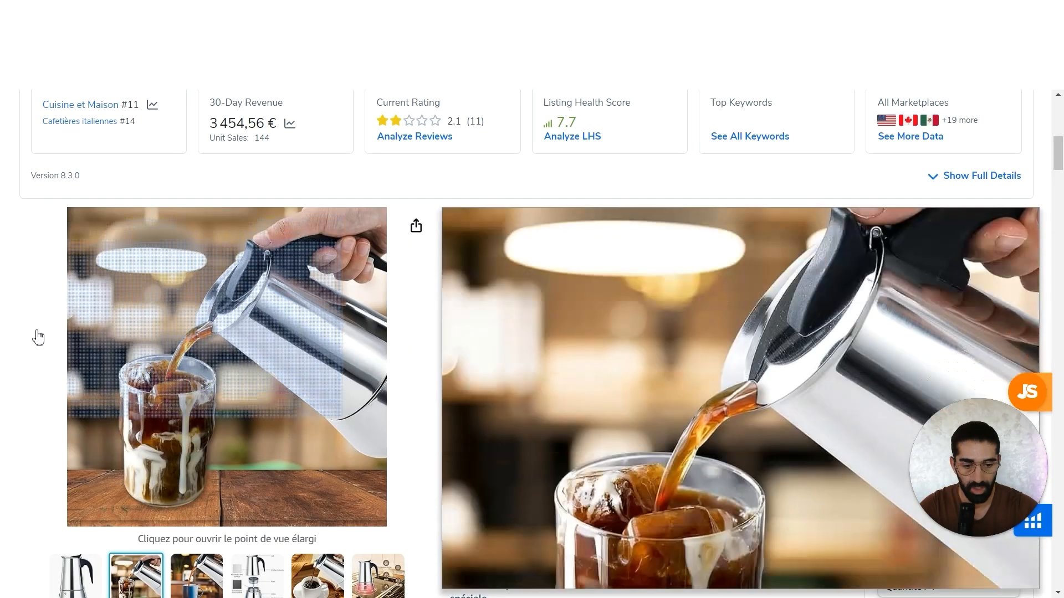
scroll(157, 517, down, 1)
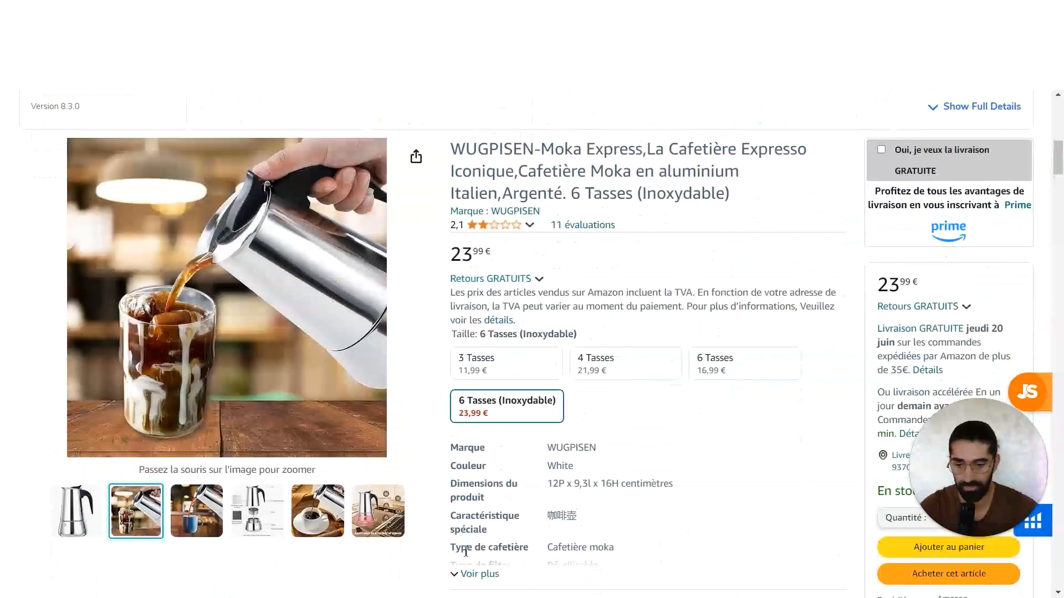
mouse_move(202, 515)
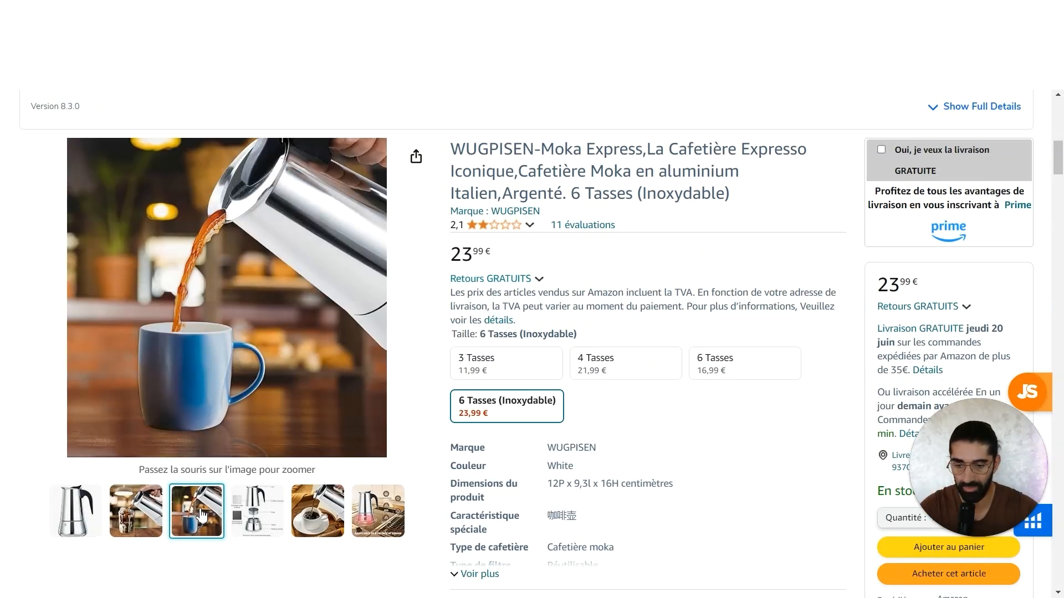
mouse_move(314, 512)
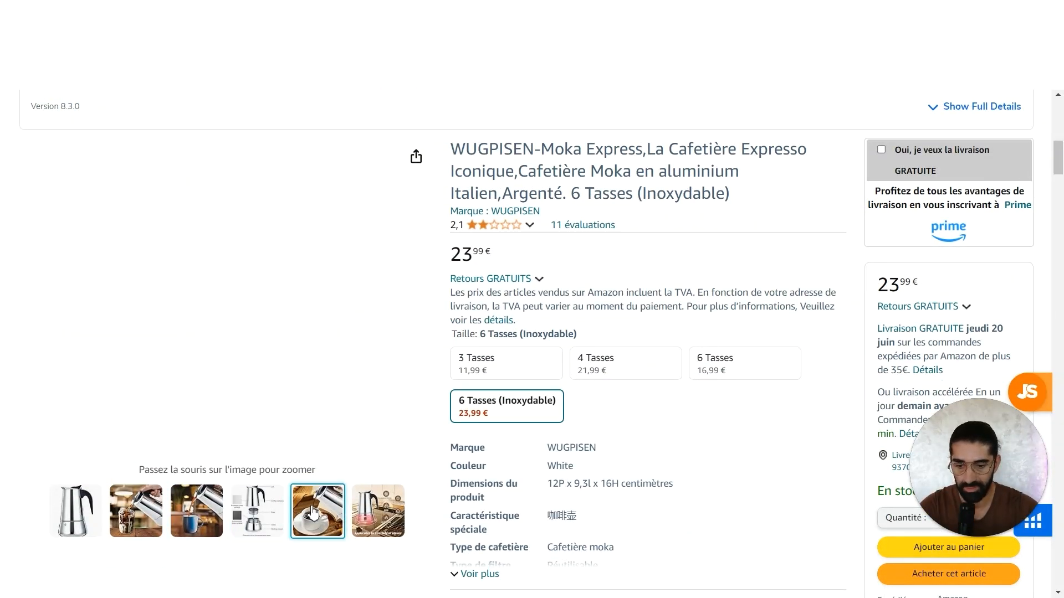
mouse_move(378, 511)
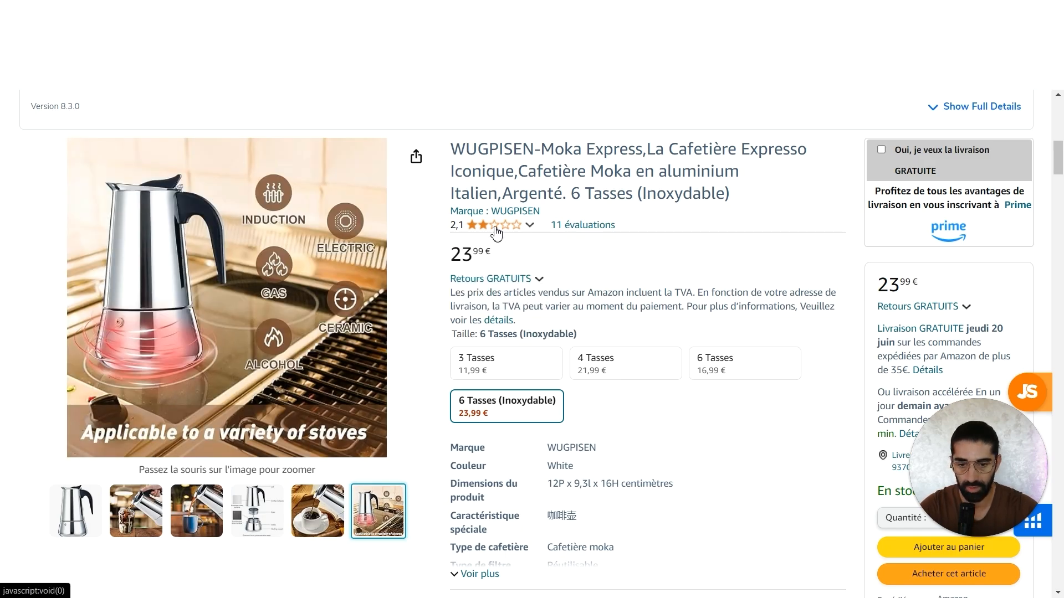
mouse_move(499, 228)
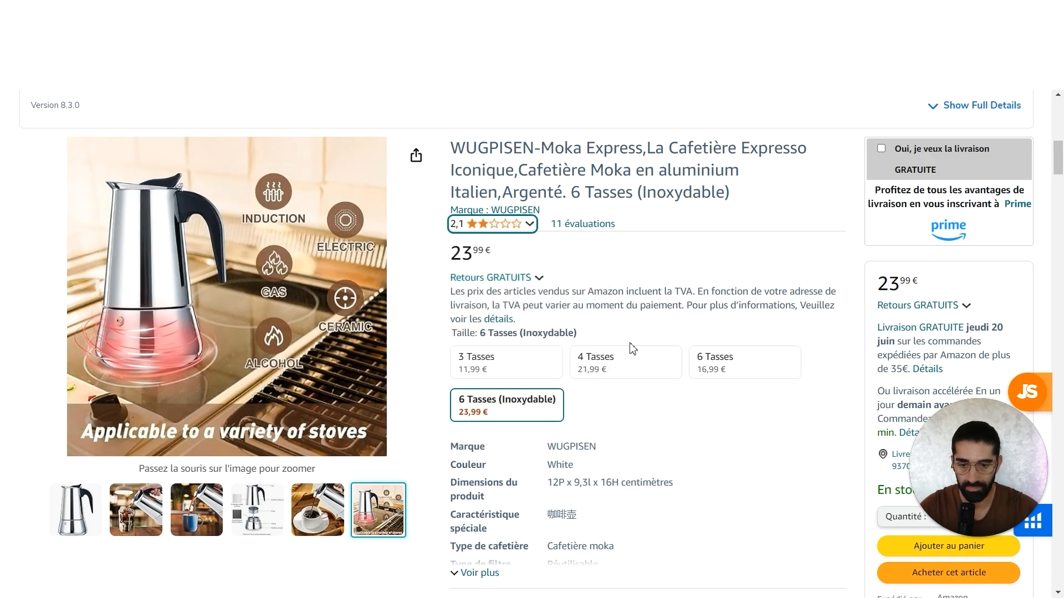
Read the coffee maker's feature bullets and product description, and view the comparison with similar articles
scroll(629, 349, down, 6)
drag(527, 467, 522, 323)
click(586, 448)
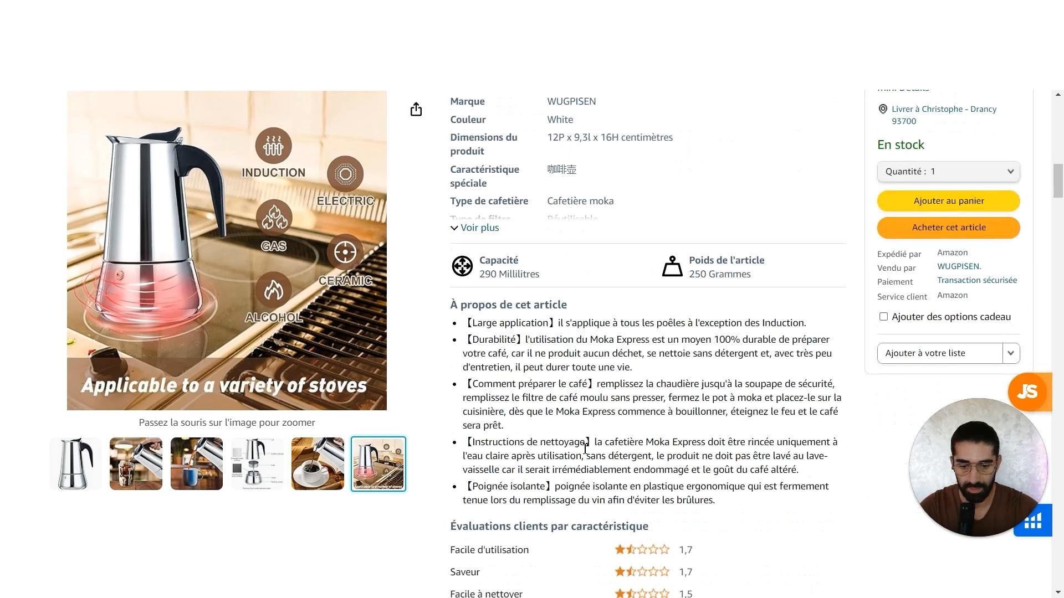
scroll(579, 447, down, 1)
scroll(534, 392, down, 15)
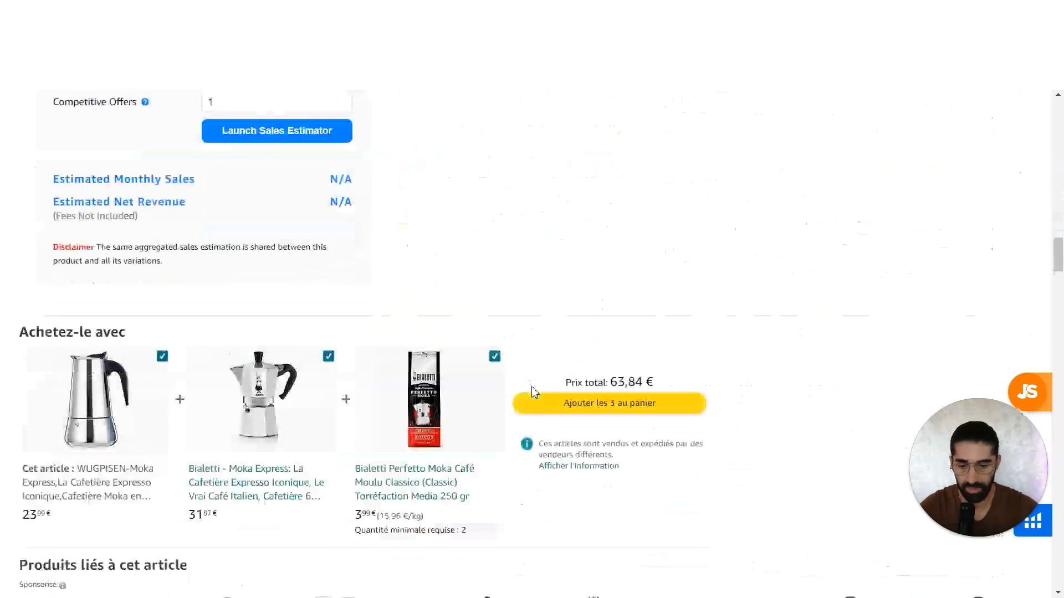
scroll(534, 393, down, 10)
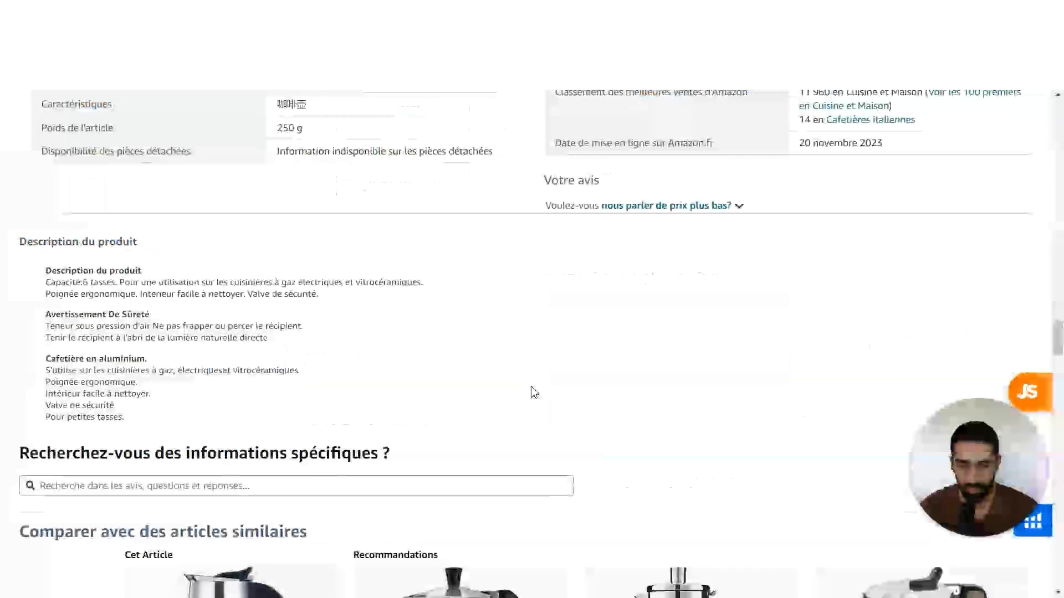
scroll(534, 393, up, 3)
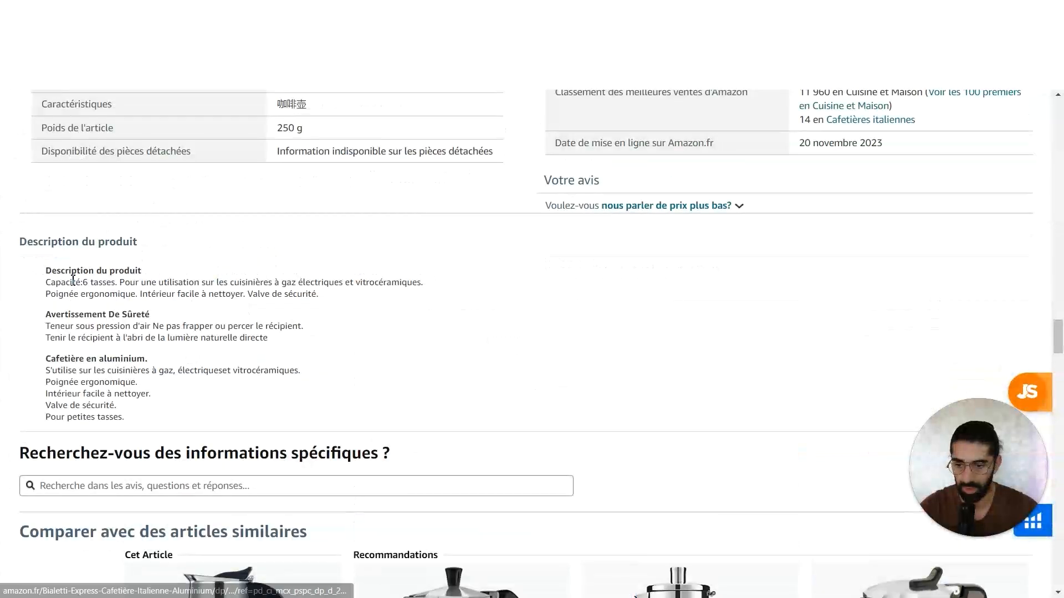
drag(72, 271, 126, 352)
click(126, 352)
scroll(430, 391, down, 10)
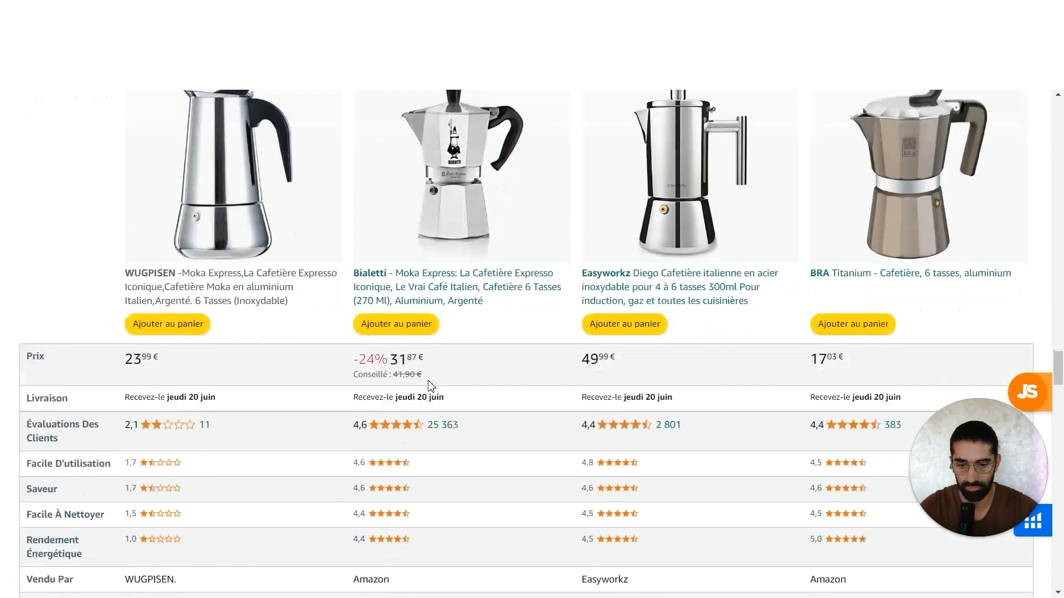
Examine the customer rating breakdown and view both photos attached to the "Très mauvaise qualité" review
scroll(446, 392, up, 1)
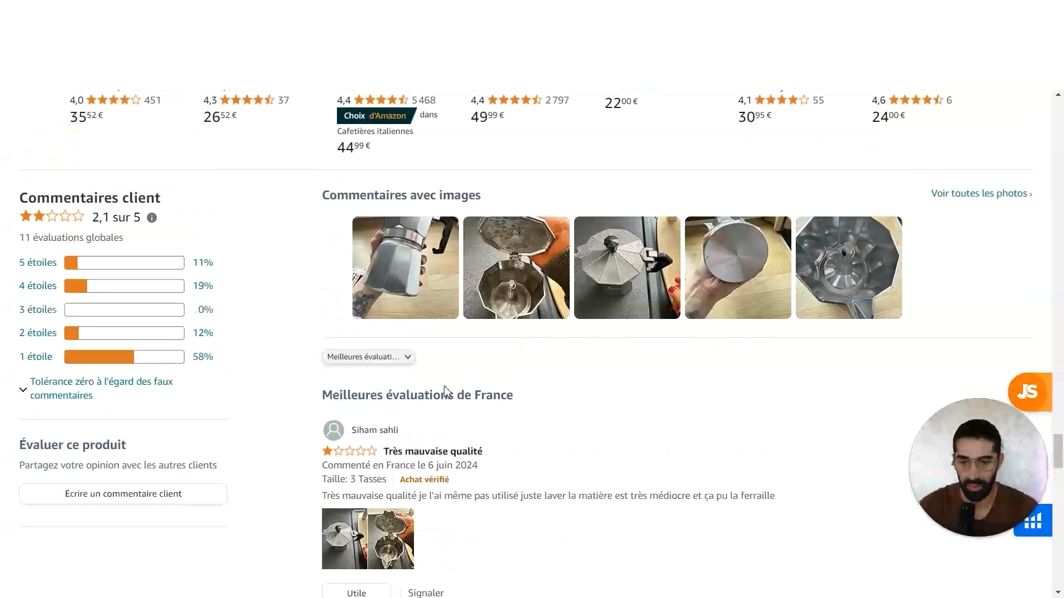
scroll(445, 393, down, 3)
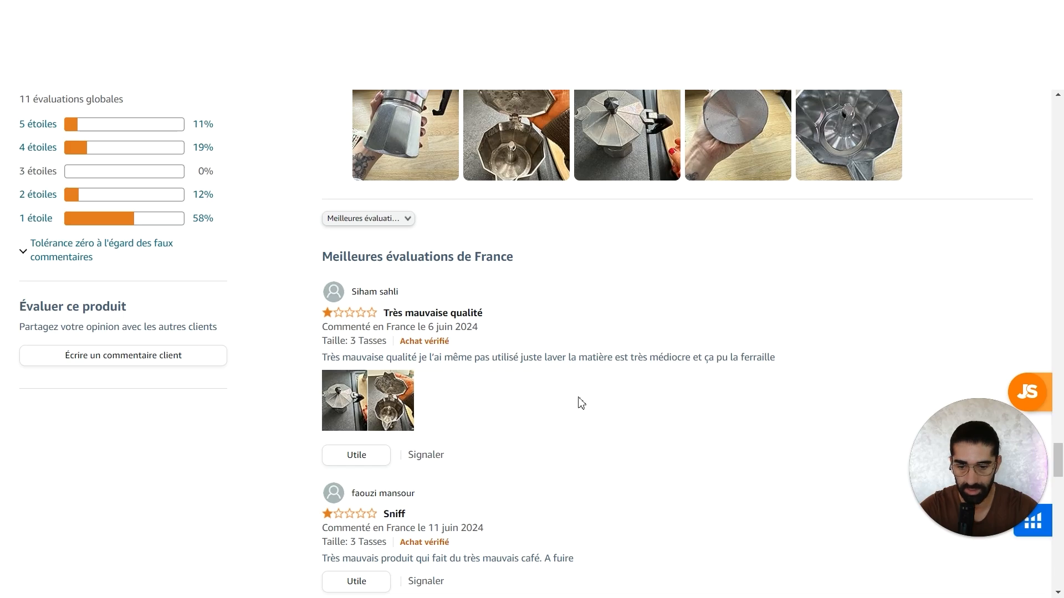
click(396, 407)
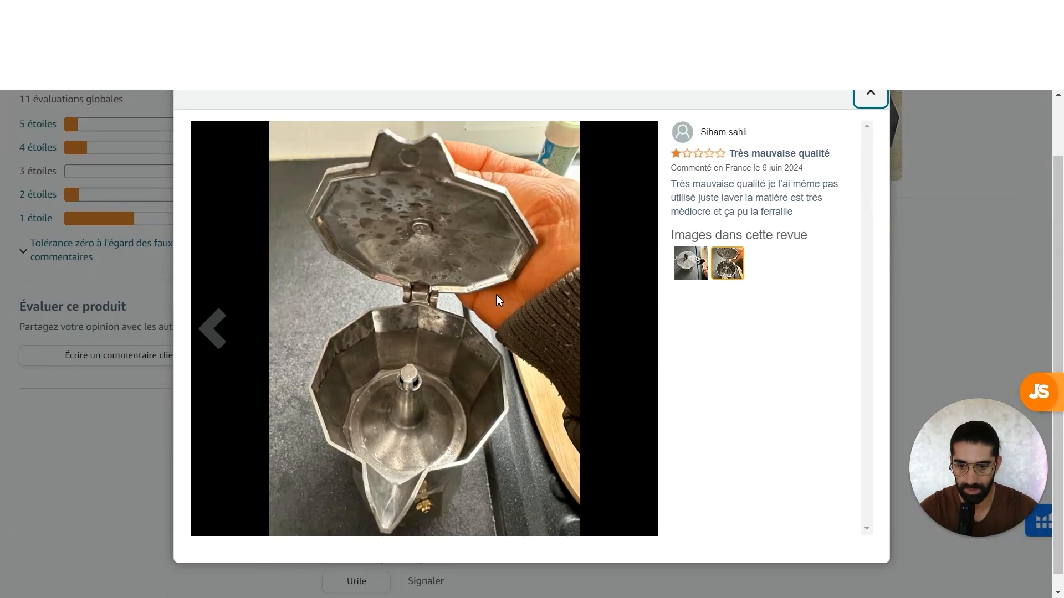
click(691, 263)
click(872, 99)
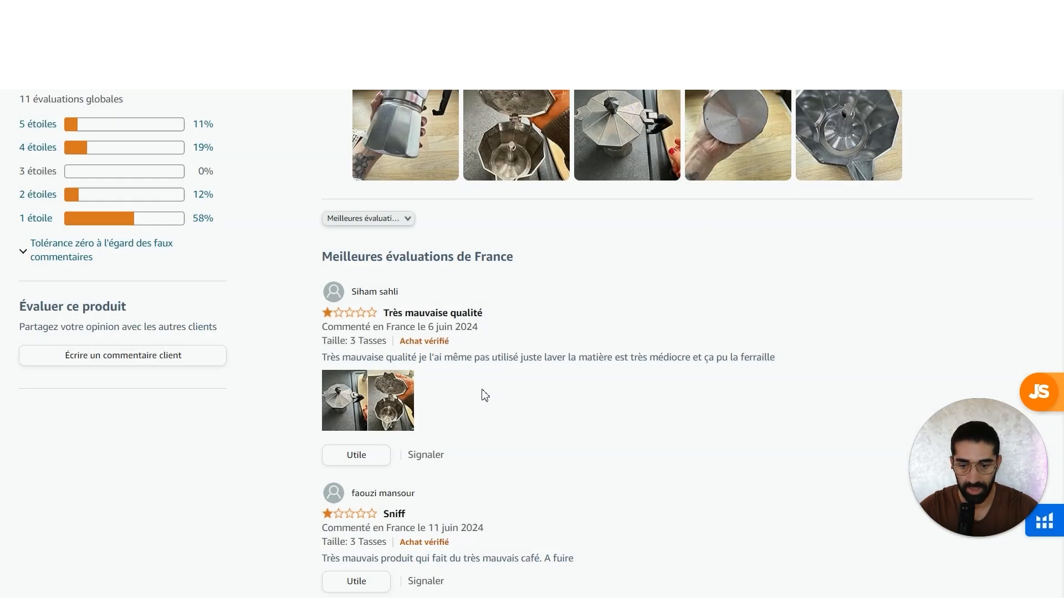
Read the customer reviews from "Sniff" through "NE PAS ACHETER" and "ok" for complaints about product quality
scroll(481, 381, down, 4)
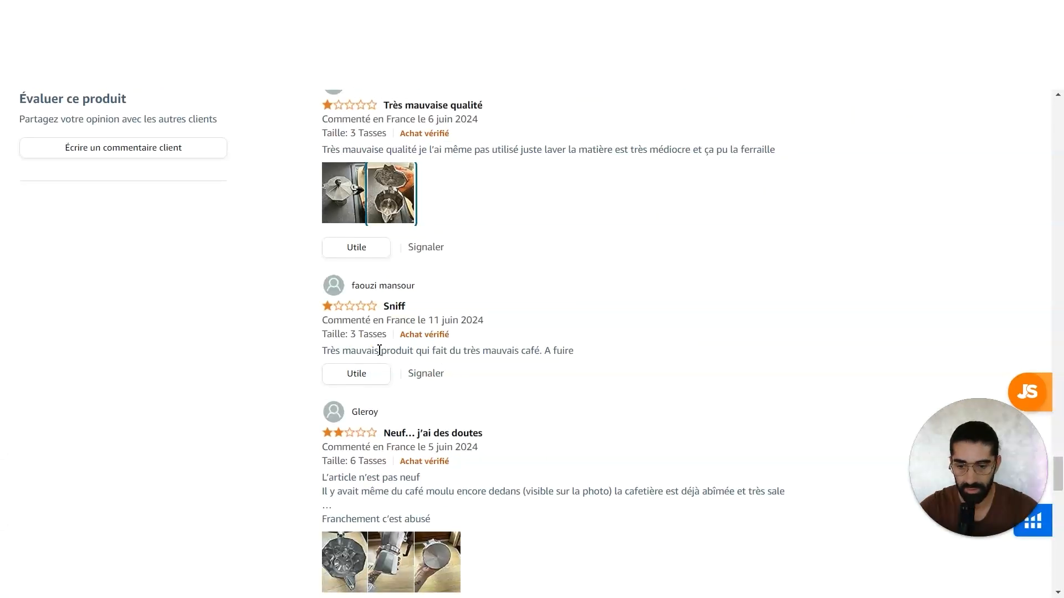
scroll(552, 369, down, 4)
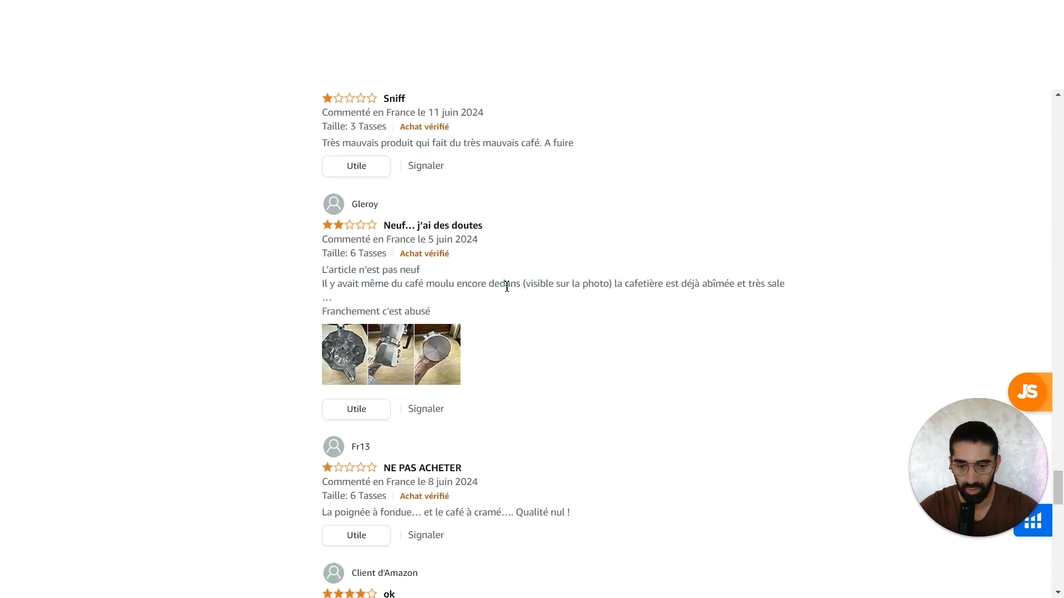
scroll(543, 367, down, 3)
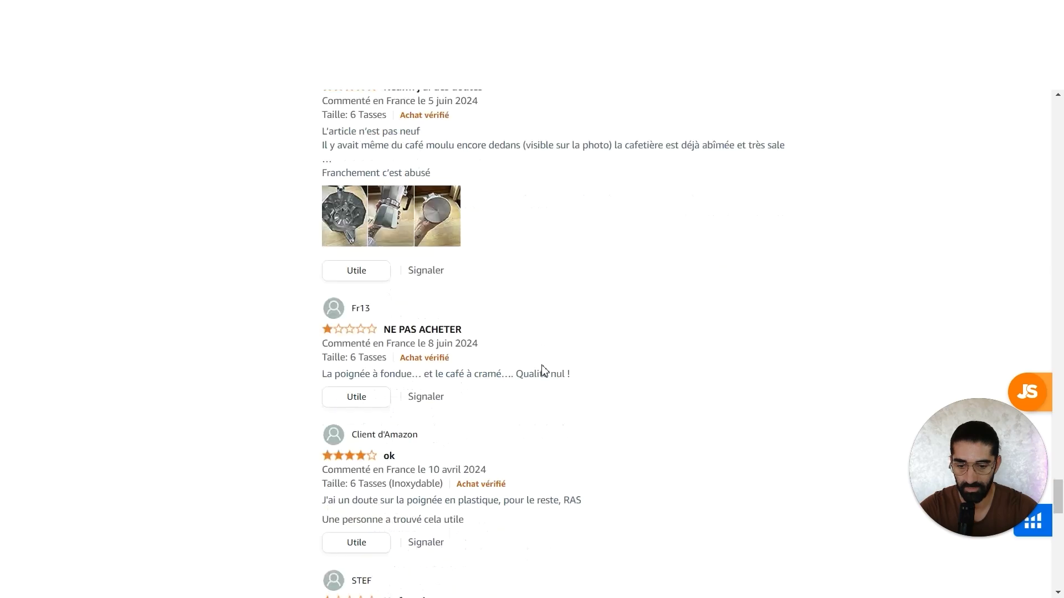
scroll(603, 391, down, 1)
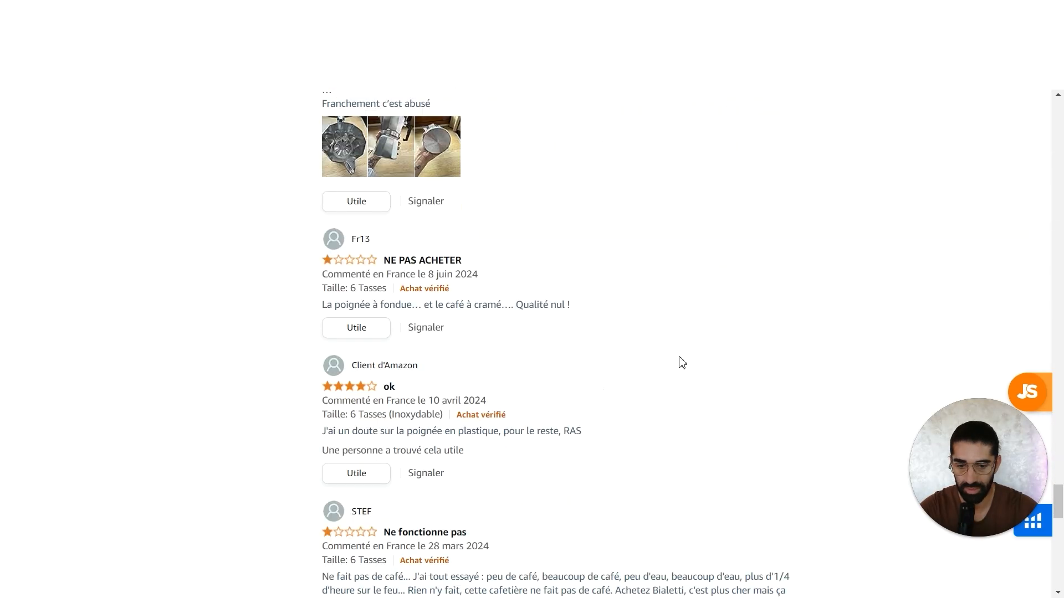
scroll(678, 367, down, 2)
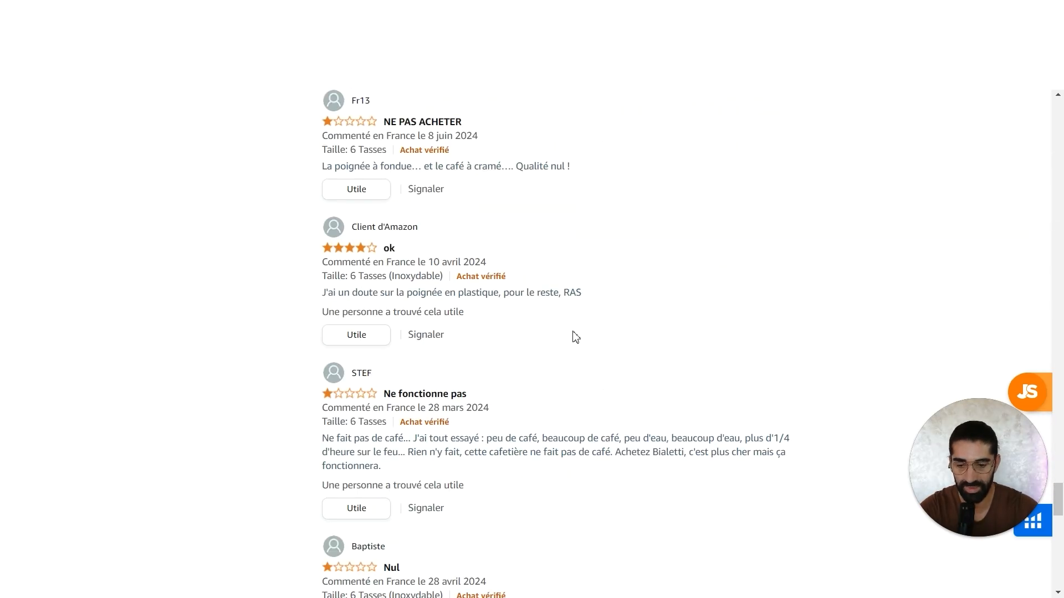
Read the "Ne fonctionne pas" review, including its mention of Bialetti, and the "Nul" review
scroll(576, 337, down, 1)
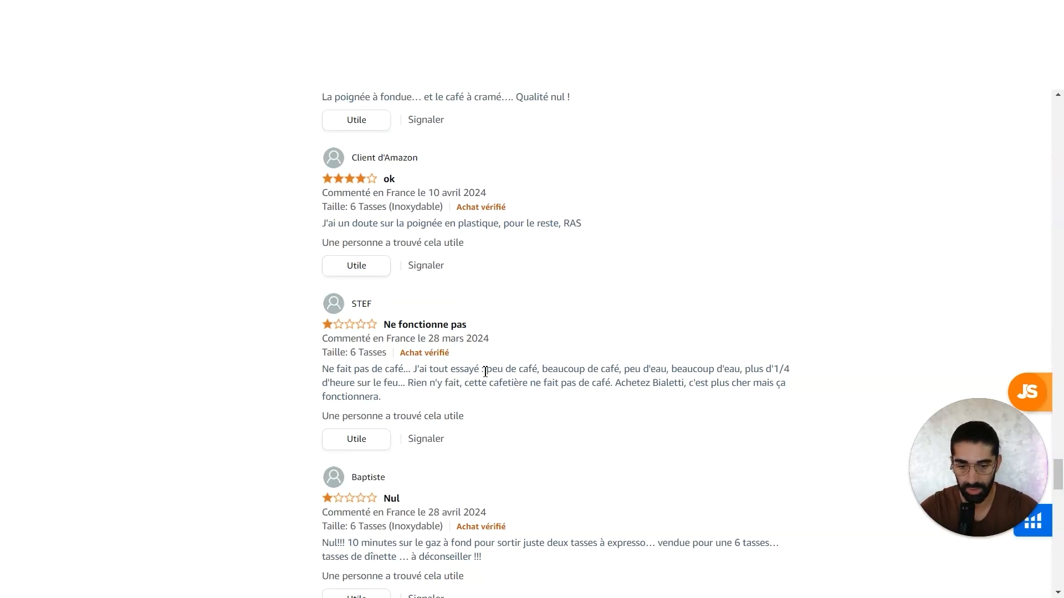
scroll(552, 371, down, 1)
drag(615, 316, 676, 316)
click(675, 316)
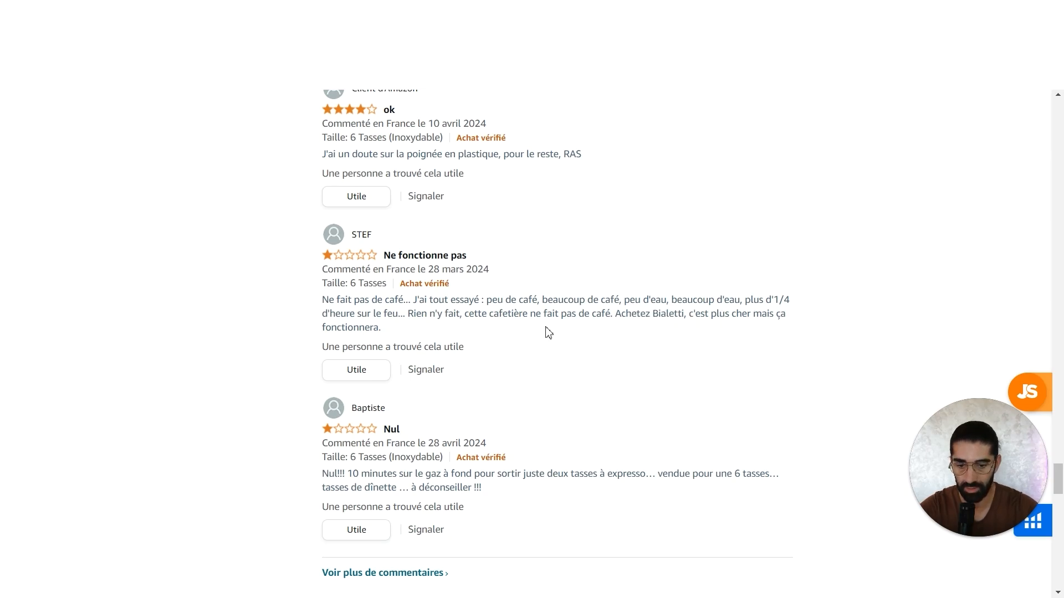
scroll(549, 333, up, 1)
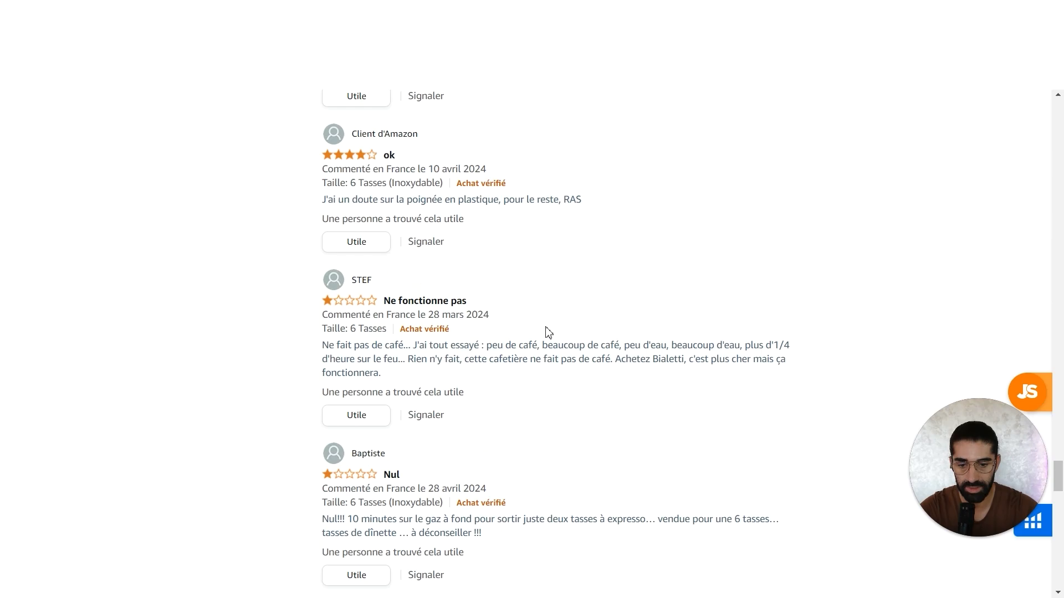
scroll(549, 332, down, 2)
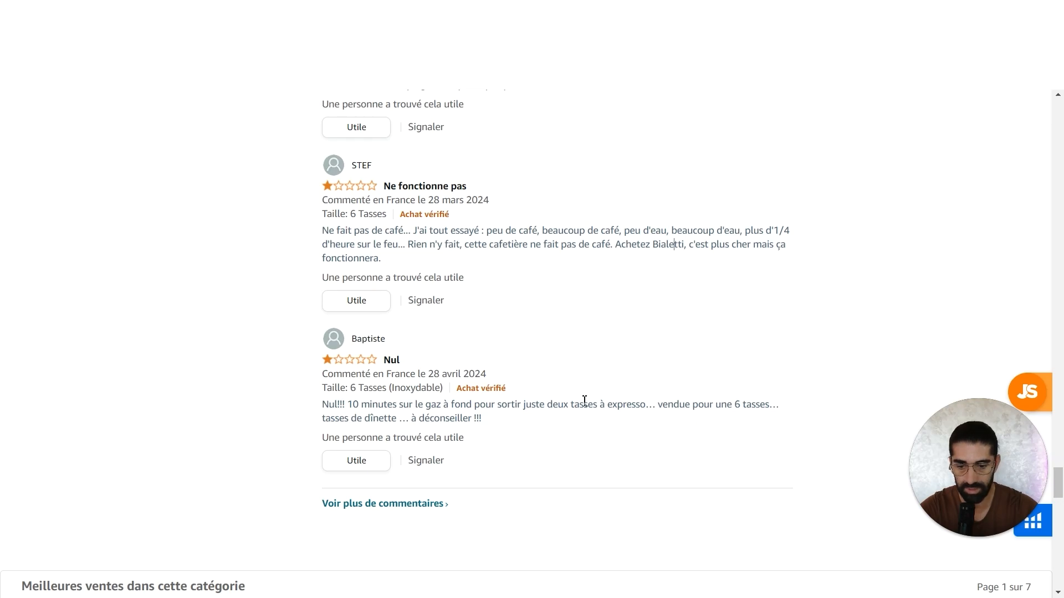
scroll(584, 400, up, 6)
scroll(582, 405, up, 1)
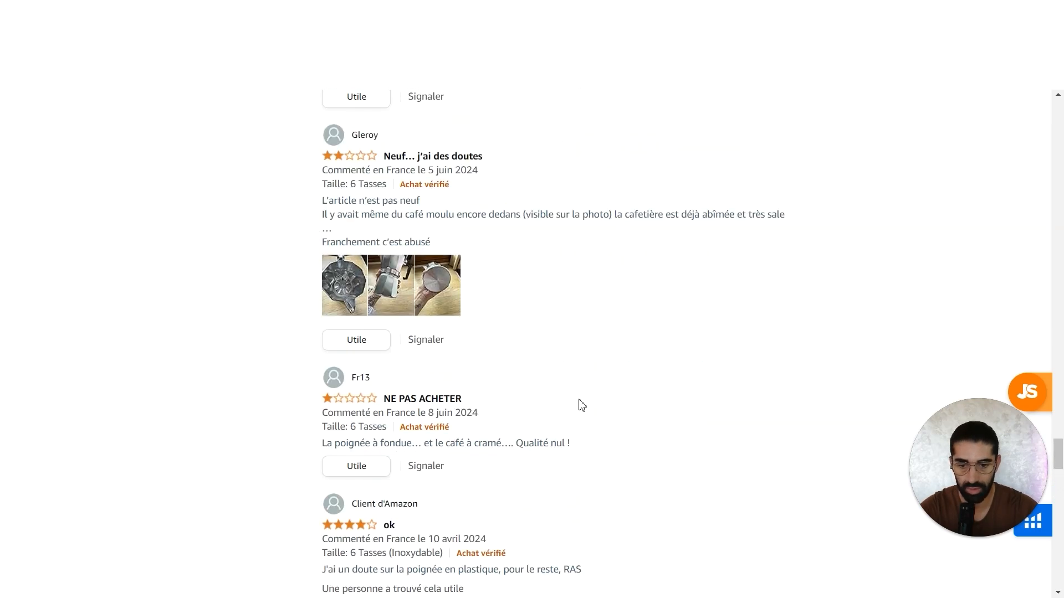
scroll(582, 405, up, 1)
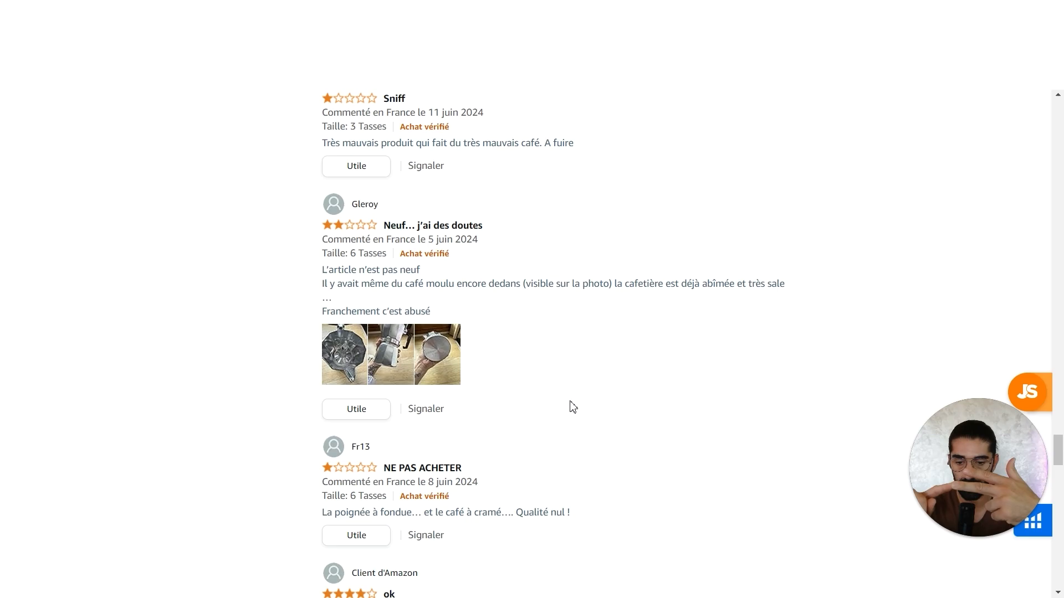
Return to the top of the coffee maker's listing to review its price, sales summary and size variants
scroll(572, 408, up, 15)
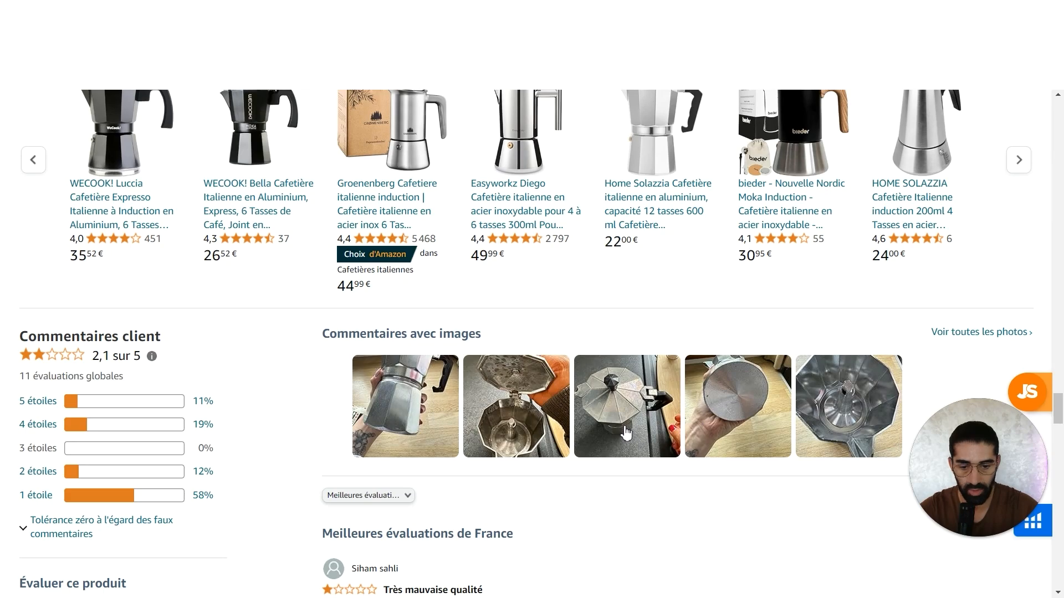
scroll(694, 433, up, 3)
scroll(693, 433, up, 20)
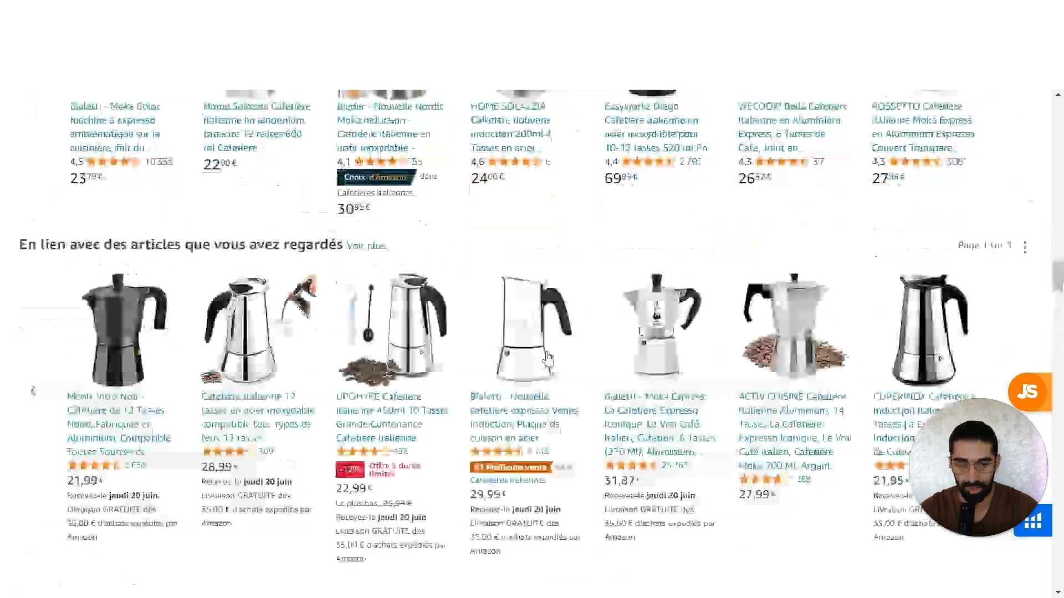
scroll(550, 363, up, 4)
scroll(432, 274, down, 1)
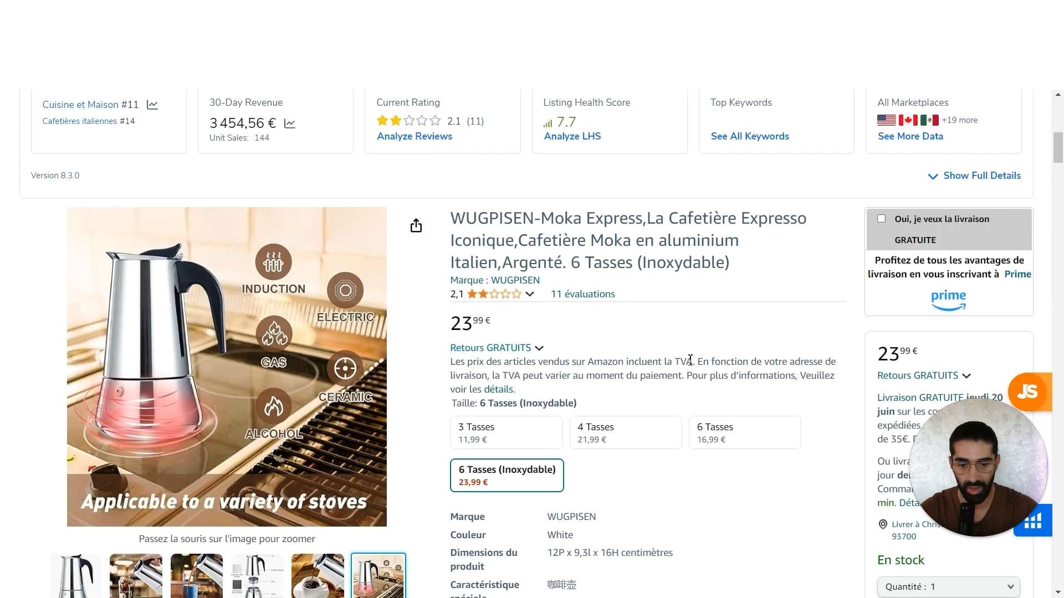
scroll(646, 305, up, 3)
Examine competing coffee makers on the page, opening more of the "En lien avec des articles que vous avez regardés" items
scroll(580, 311, down, 10)
scroll(476, 415, down, 10)
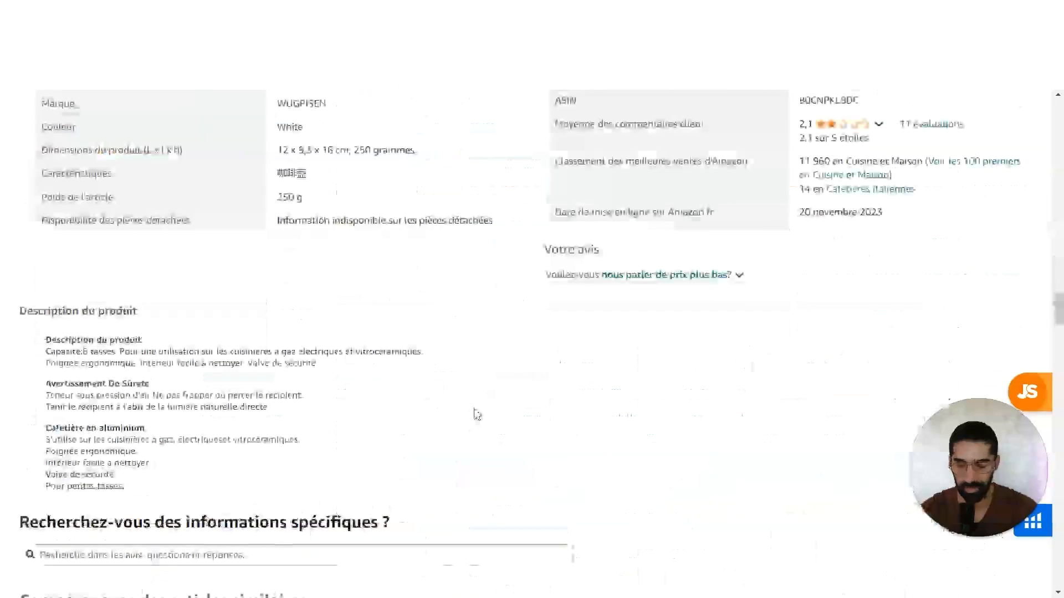
scroll(476, 415, up, 9)
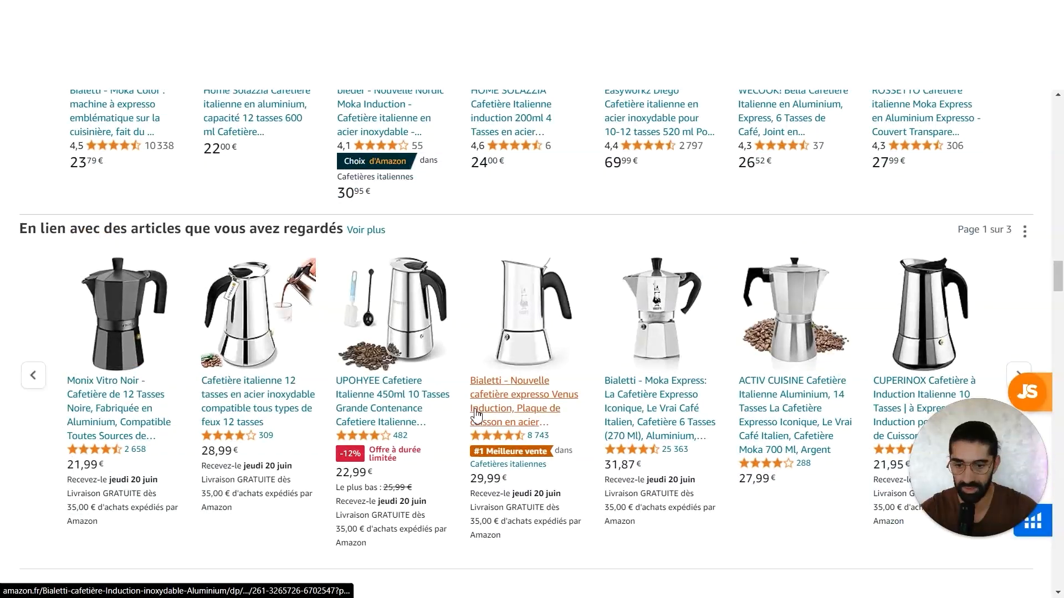
click(366, 230)
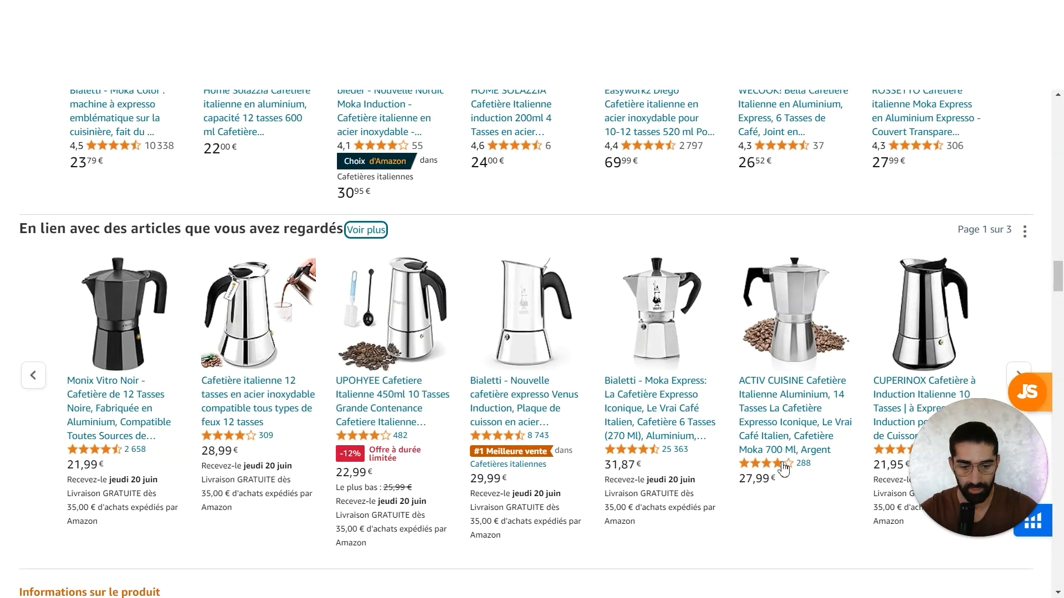
scroll(551, 416, down, 10)
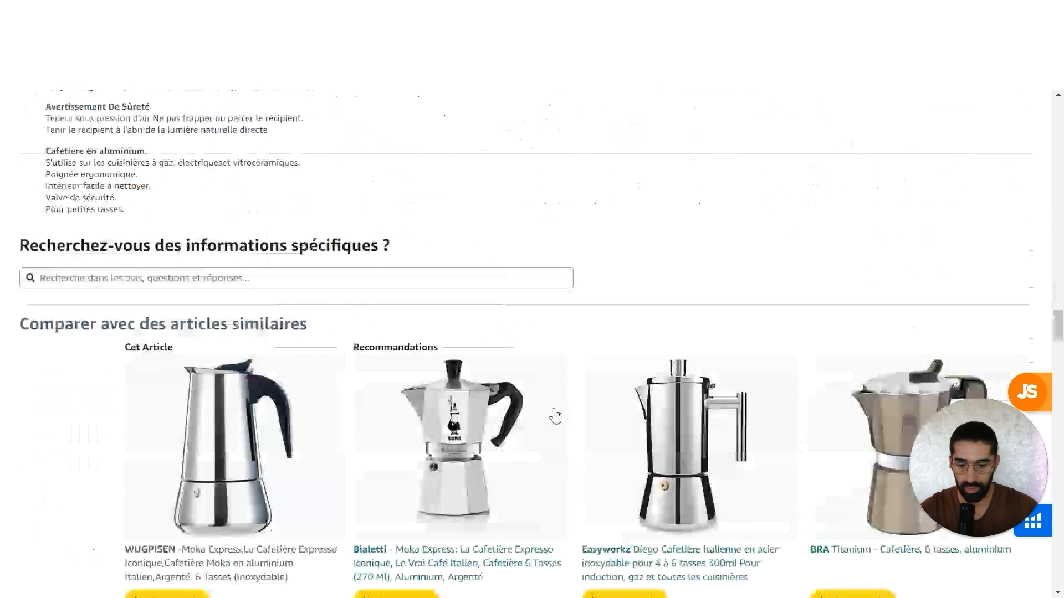
scroll(551, 416, down, 8)
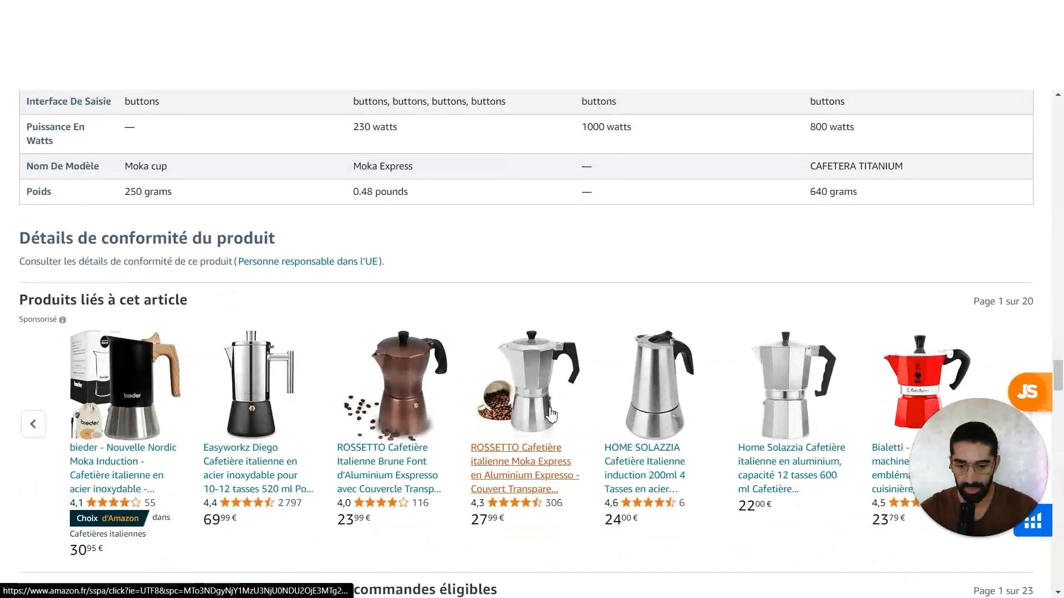
Search Amazon.fr's Cuisine & Maison category for "cafetiere italienne"
scroll(559, 388, up, 20)
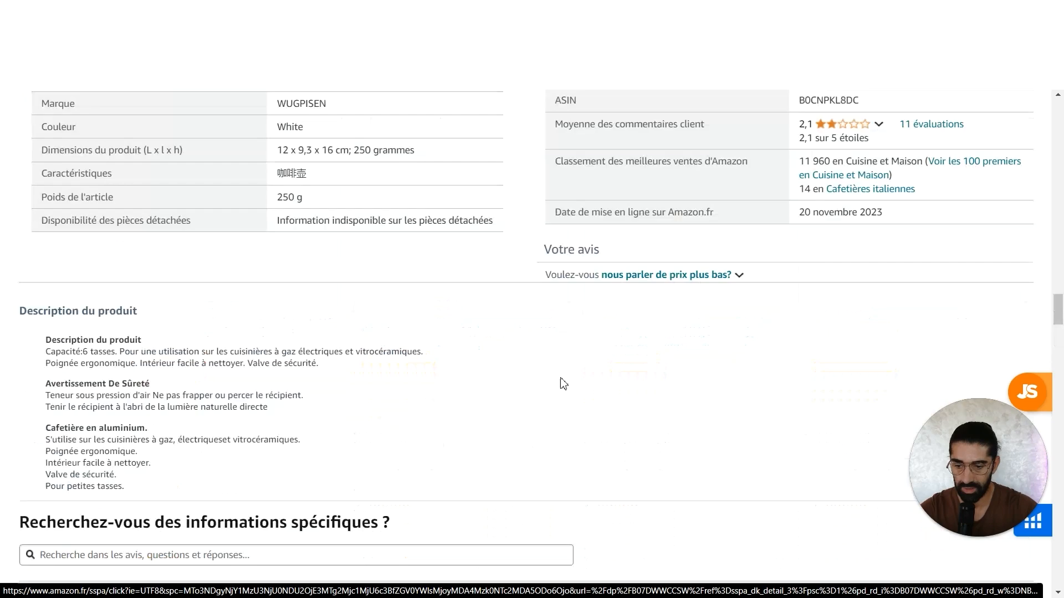
scroll(570, 350, up, 6)
scroll(571, 351, down, 8)
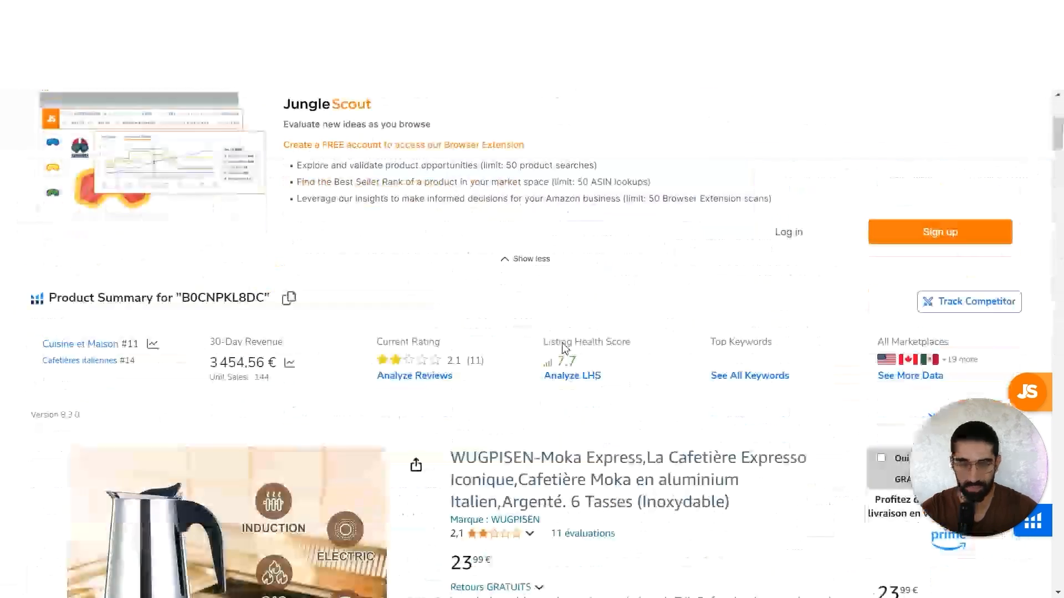
scroll(443, 221, up, 8)
triple_click(382, 114)
text(cafetiere italienne)
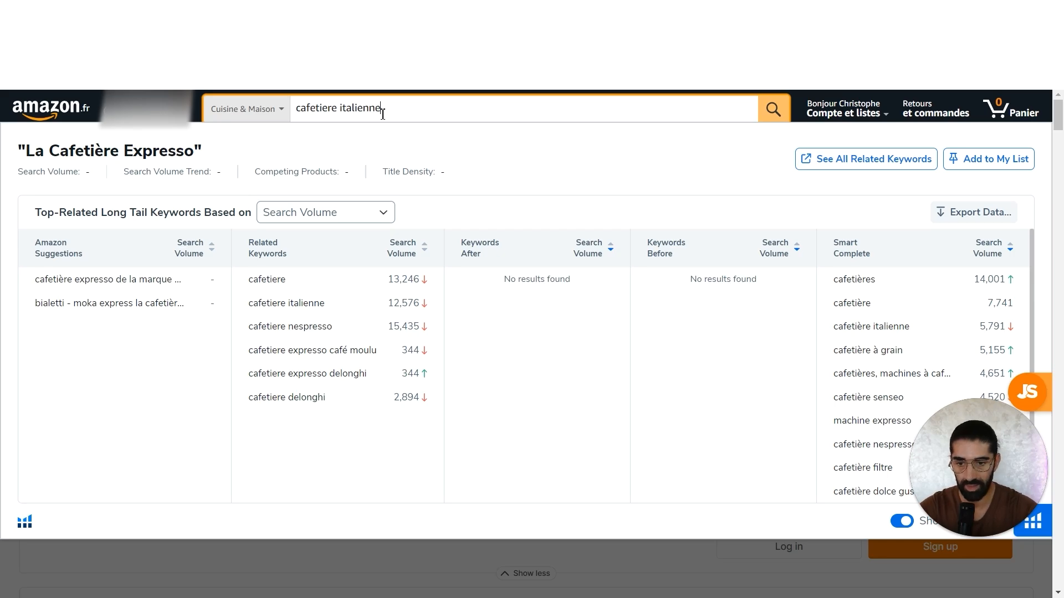
key(Return)
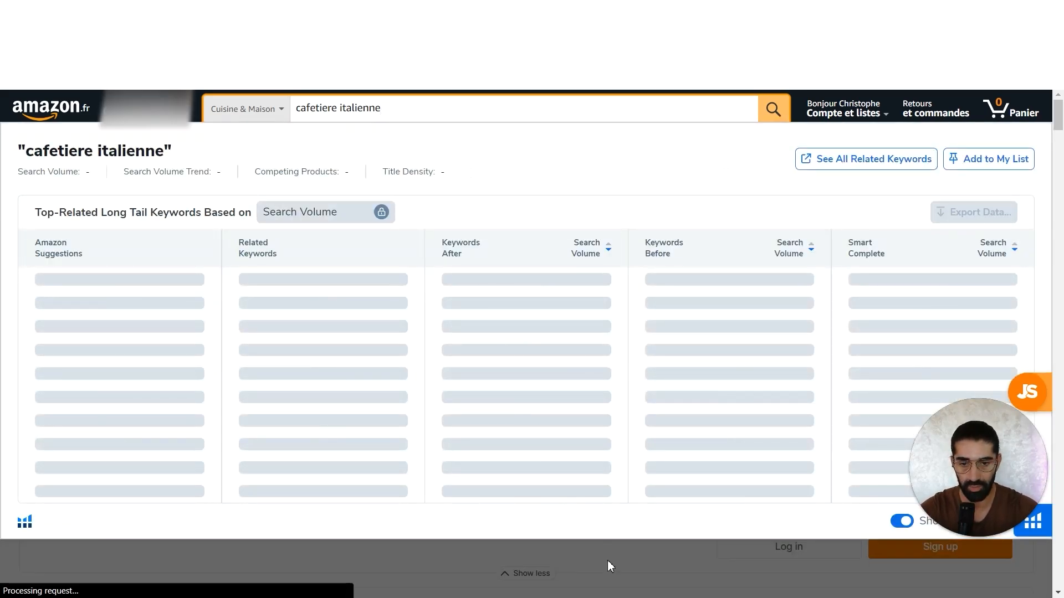
Examine the prices, ratings and review counts of the coffee makers from the first results through the start of "Plus de résultats"
scroll(527, 331, down, 3)
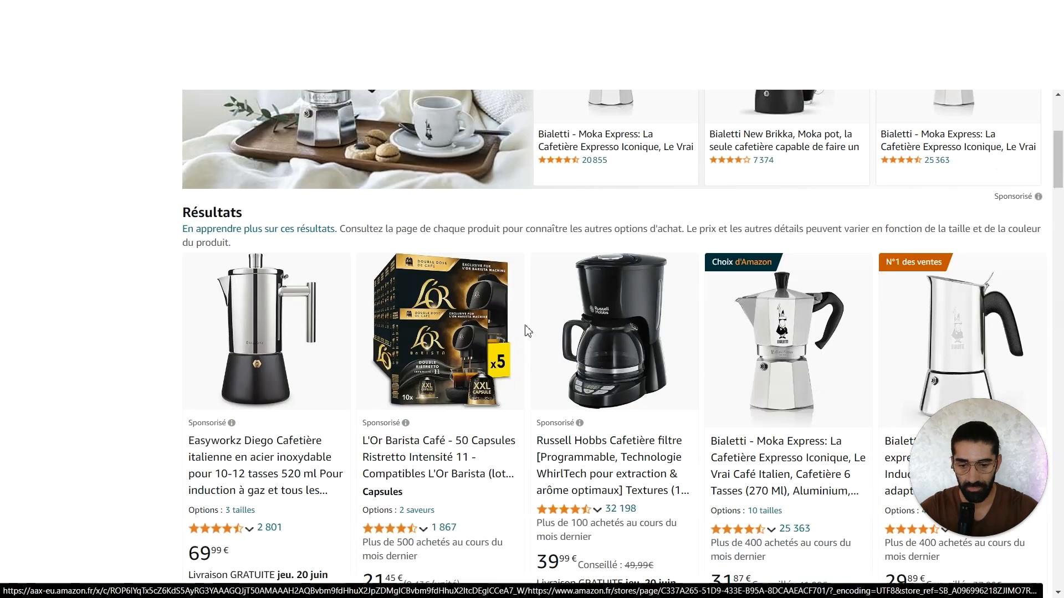
scroll(528, 331, down, 1)
scroll(528, 331, down, 1)
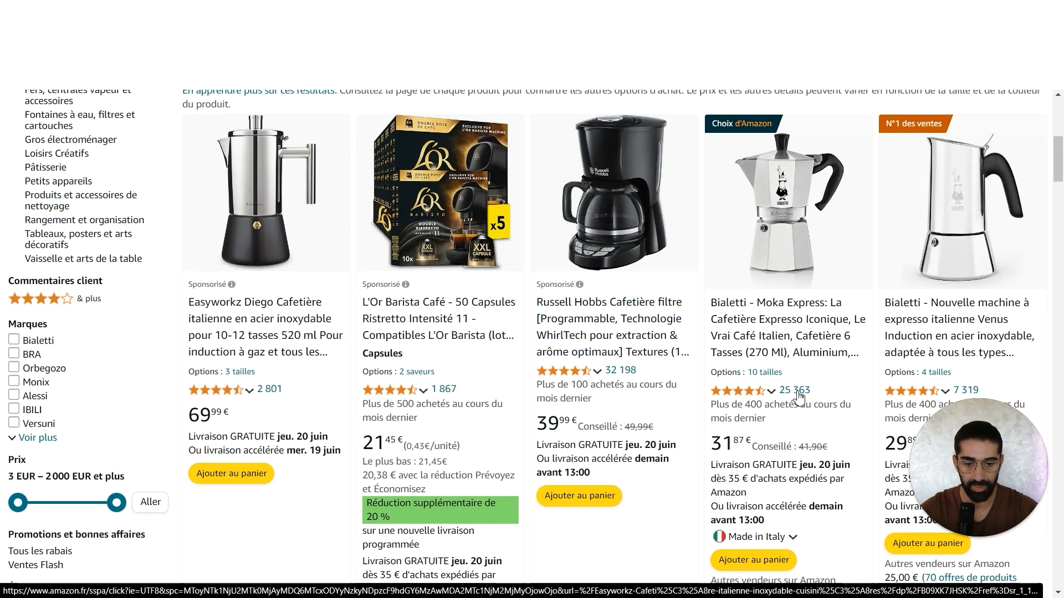
scroll(798, 395, down, 6)
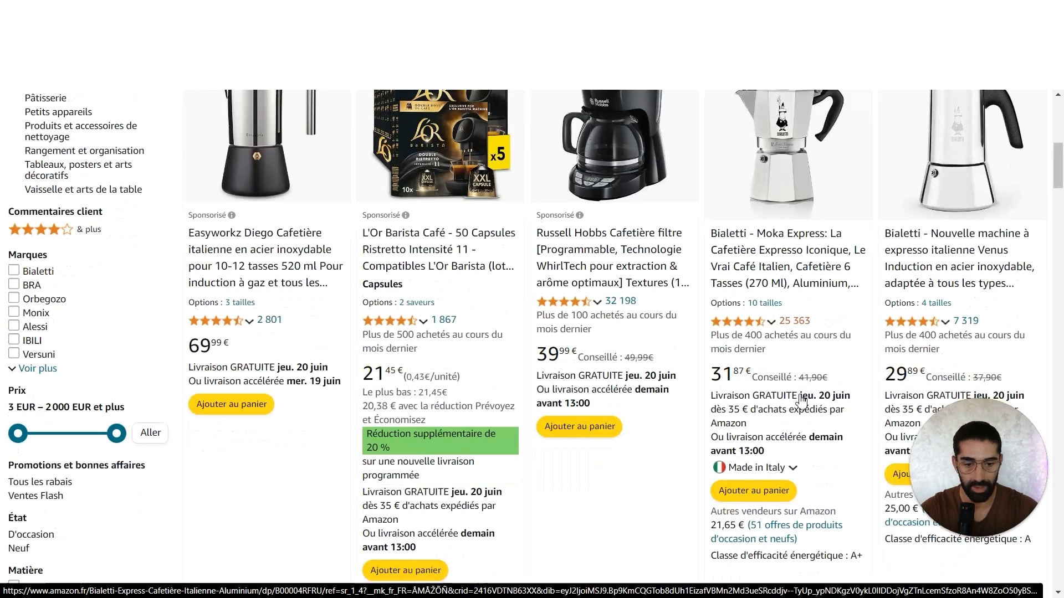
scroll(757, 393, down, 4)
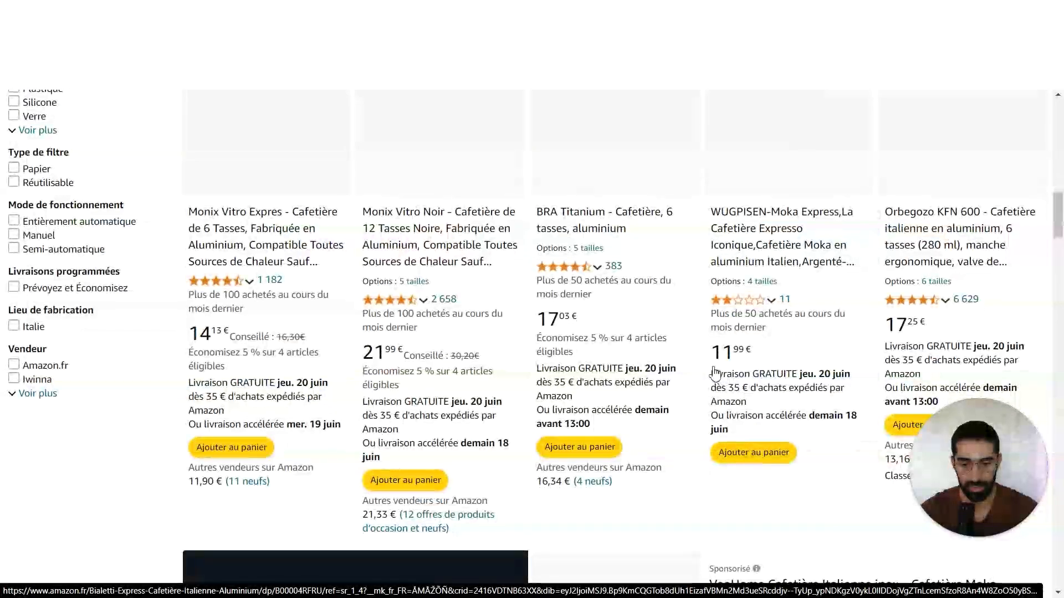
scroll(700, 373, up, 6)
scroll(260, 420, down, 4)
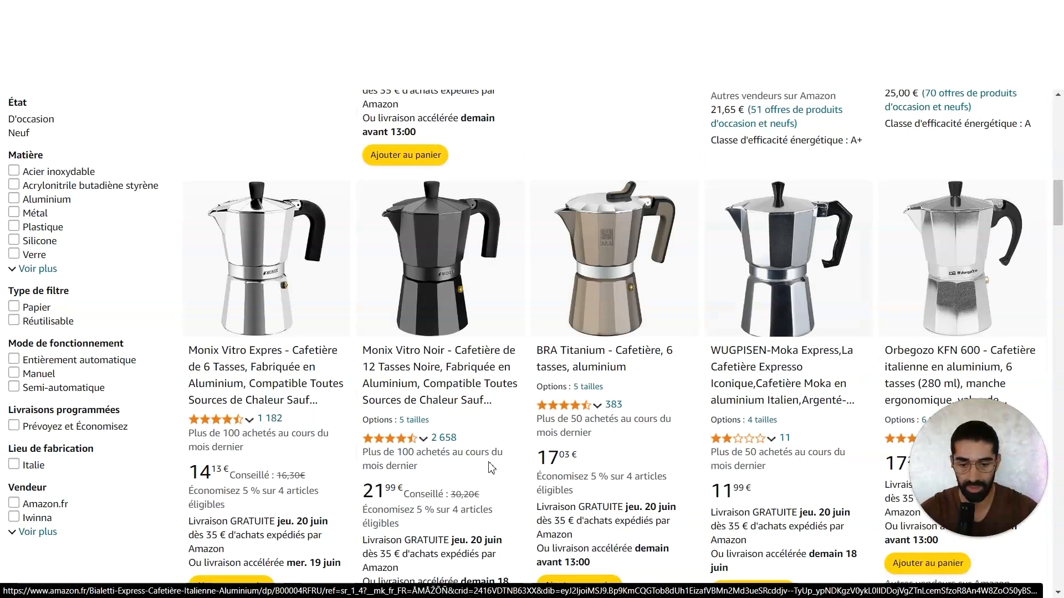
scroll(739, 316, down, 2)
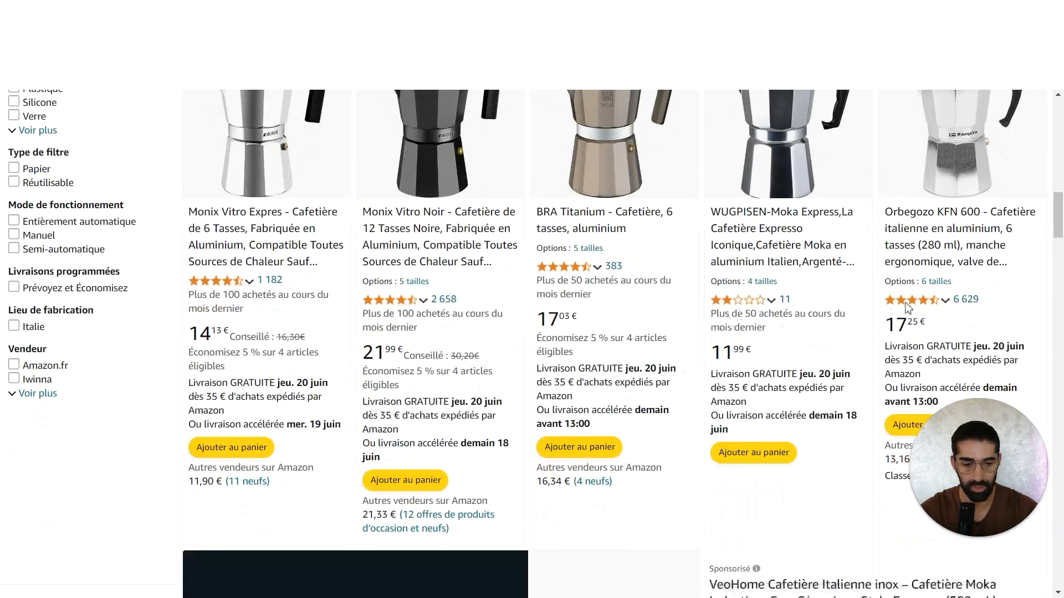
scroll(460, 483, down, 7)
scroll(632, 493, down, 1)
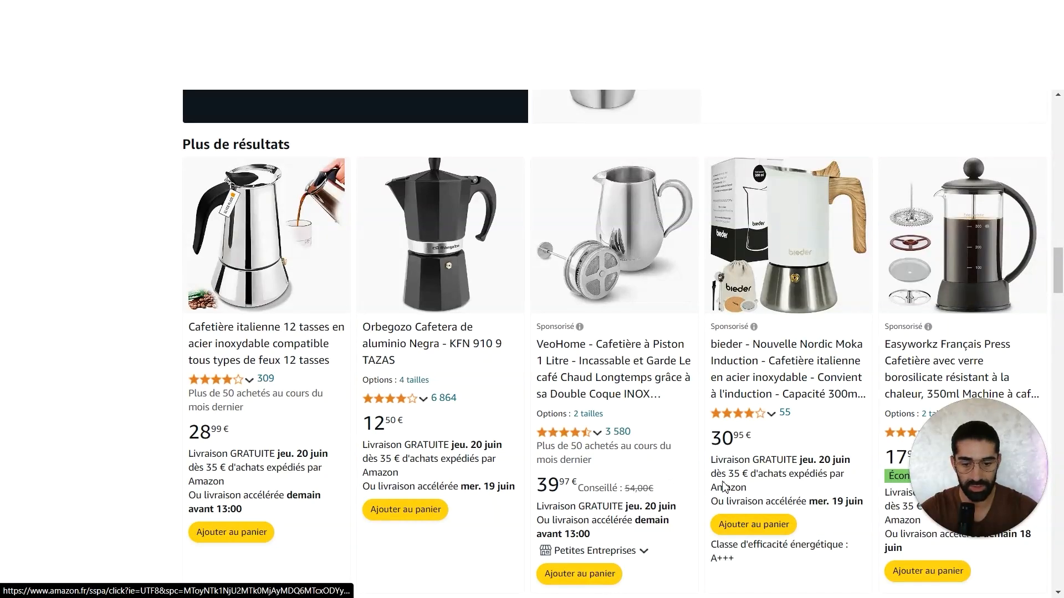
Return to the first results and compare the WUGPISEN coffee maker's design, rating and price with the Monix, BRA and Orbegozo models
scroll(723, 487, up, 10)
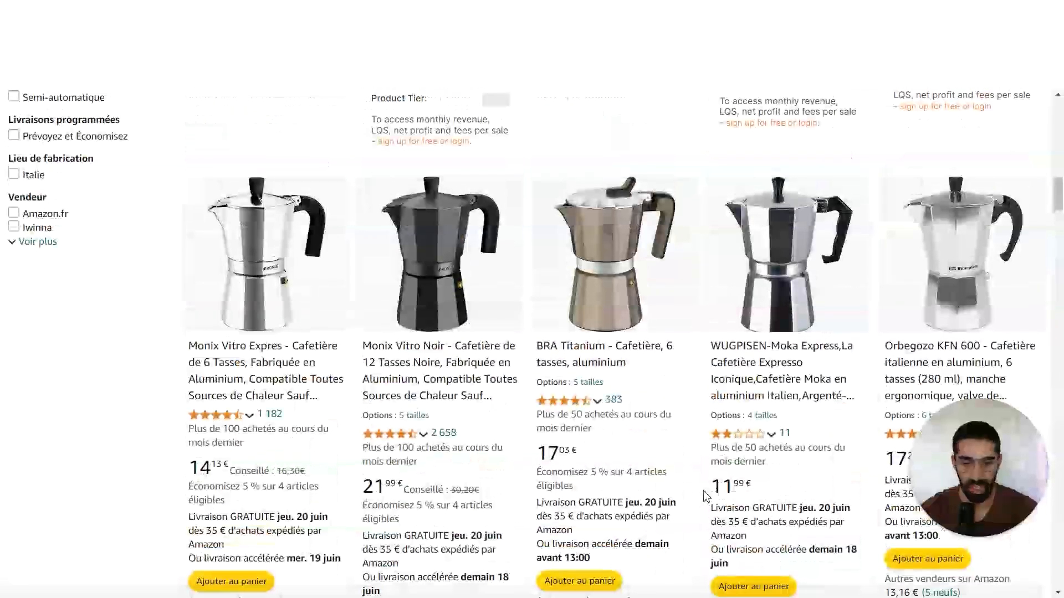
scroll(705, 496, up, 10)
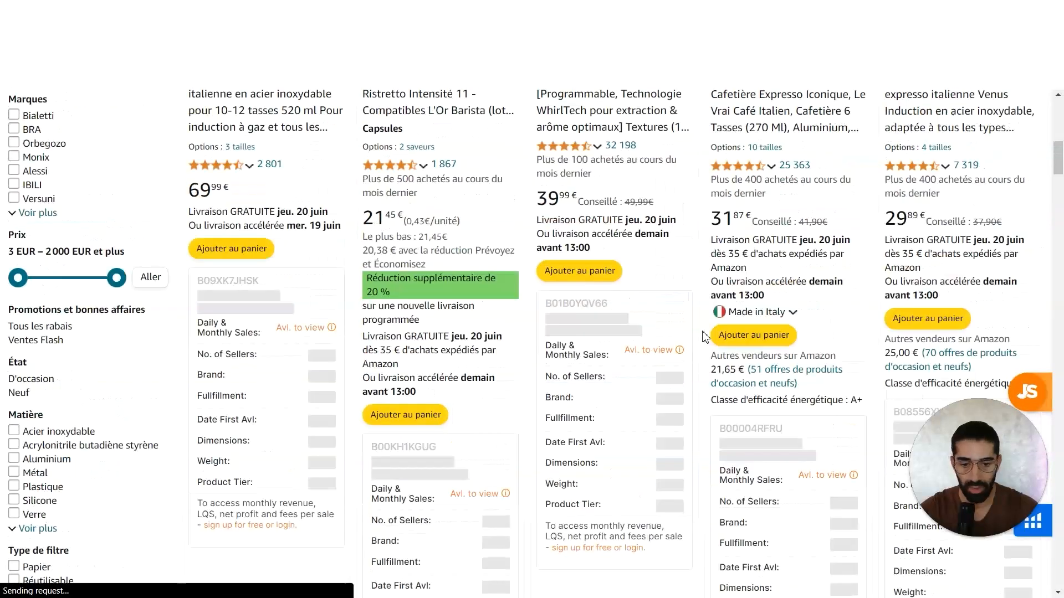
scroll(705, 337, up, 6)
scroll(704, 336, down, 2)
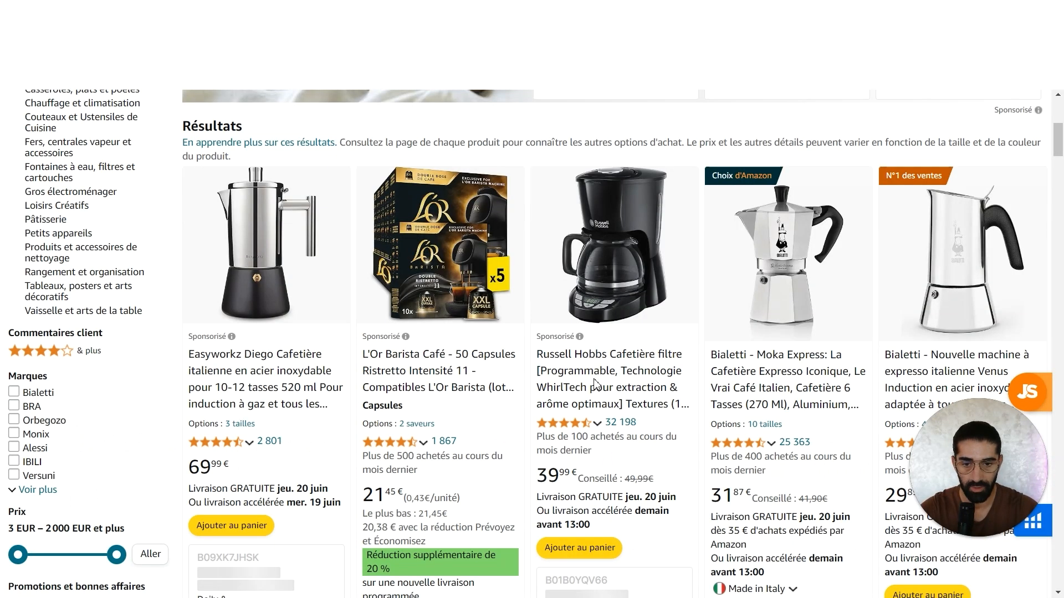
scroll(842, 266, down, 10)
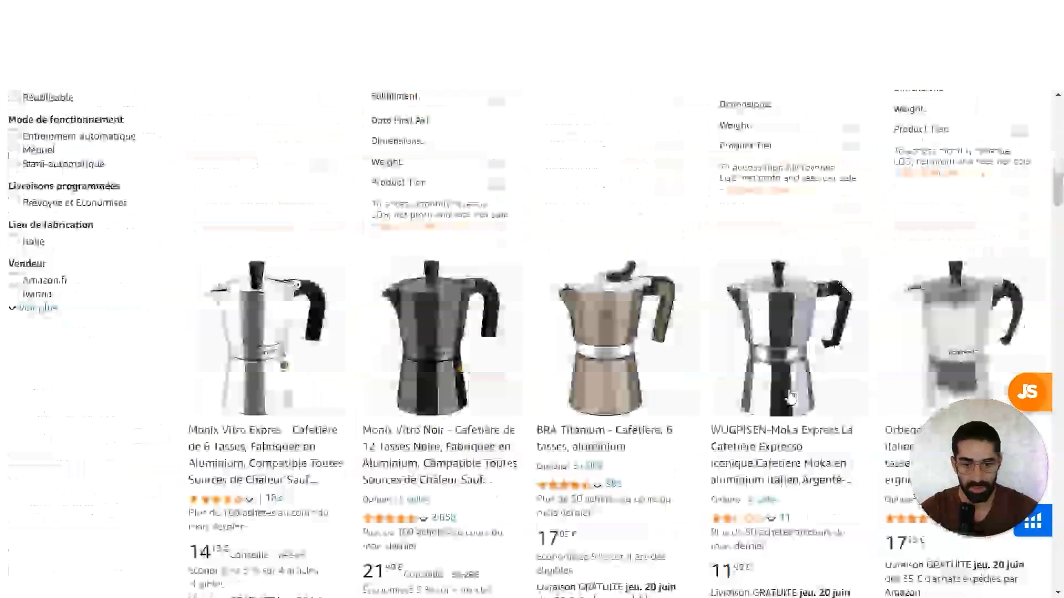
scroll(285, 346, down, 1)
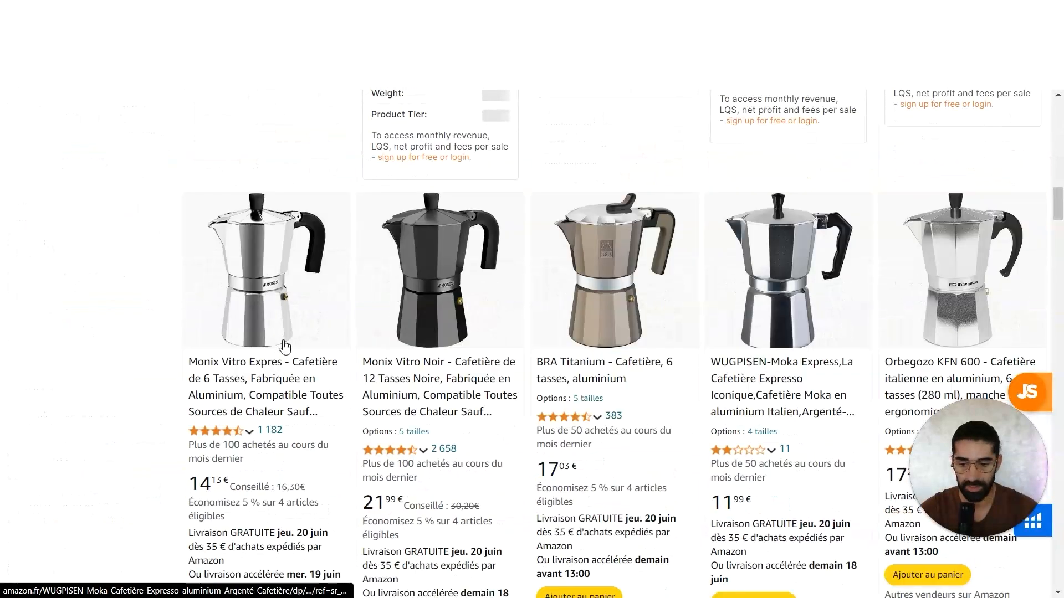
scroll(432, 319, down, 1)
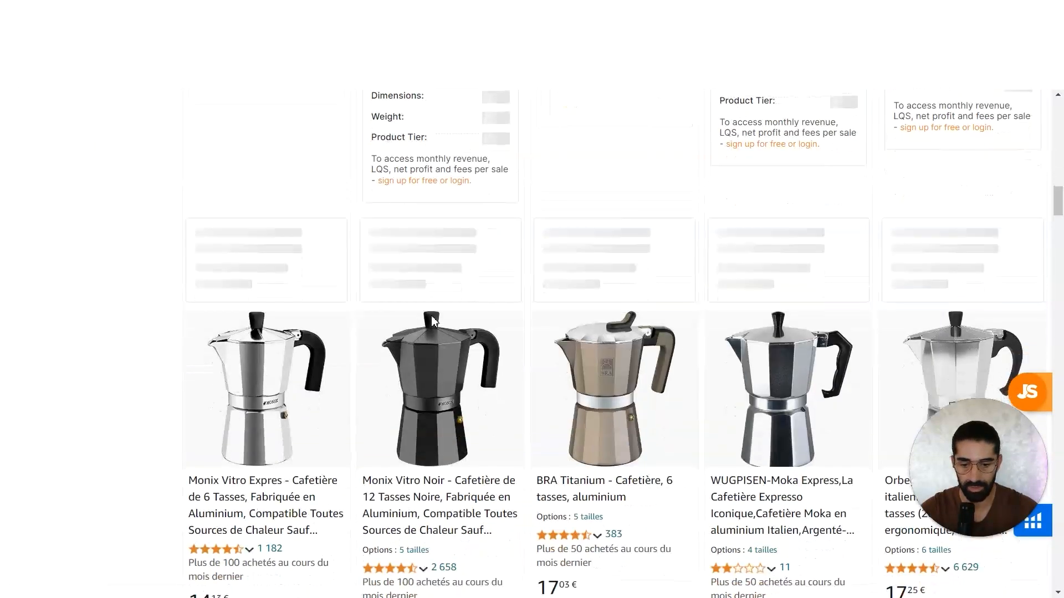
scroll(431, 315, down, 1)
scroll(812, 344, down, 1)
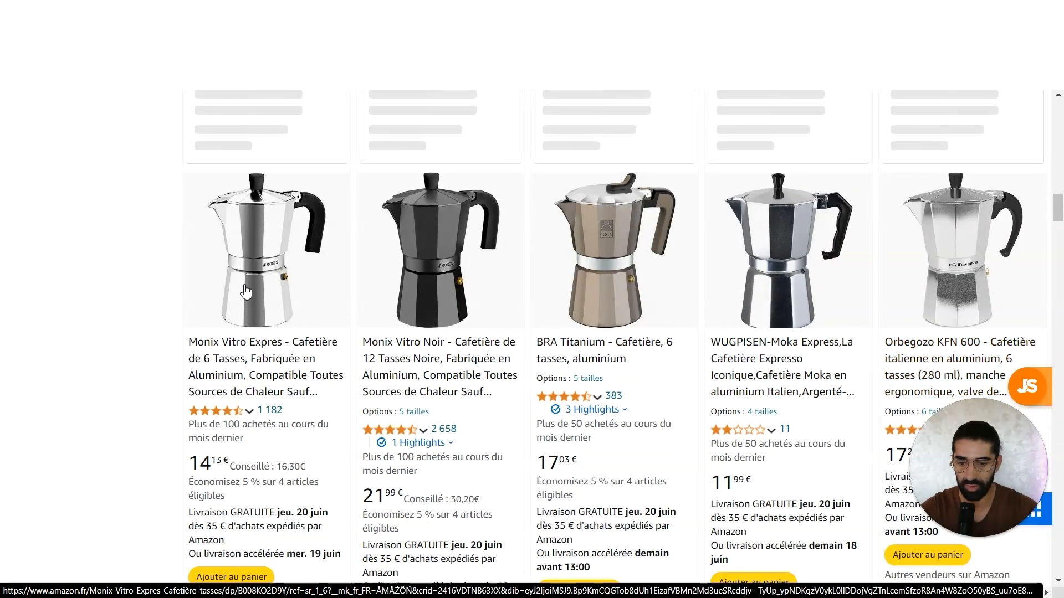
scroll(942, 310, down, 1)
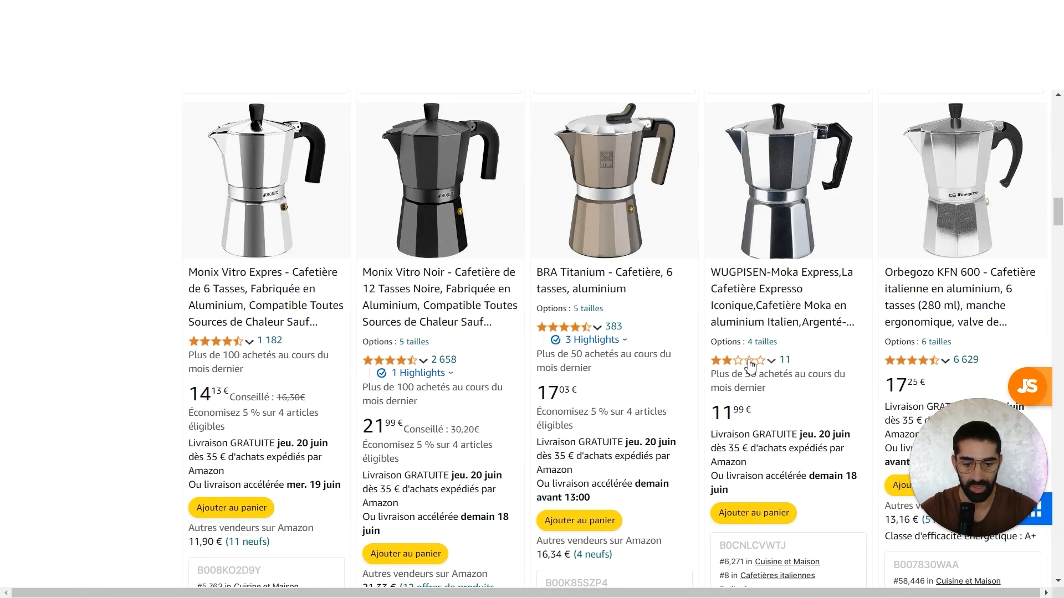
mouse_move(750, 366)
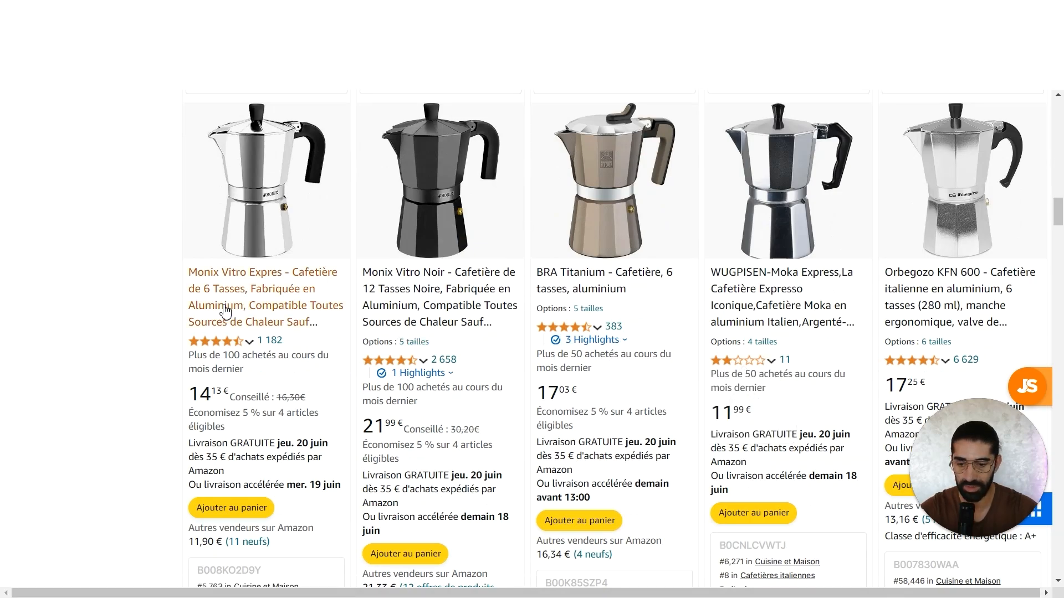
Examine the sponsored VeoHome coffee maker and the "Plus de résultats" models, including bieder, UPOHYEE, Bialetti and ACTIV CUISINE, for design differences
scroll(762, 269, down, 10)
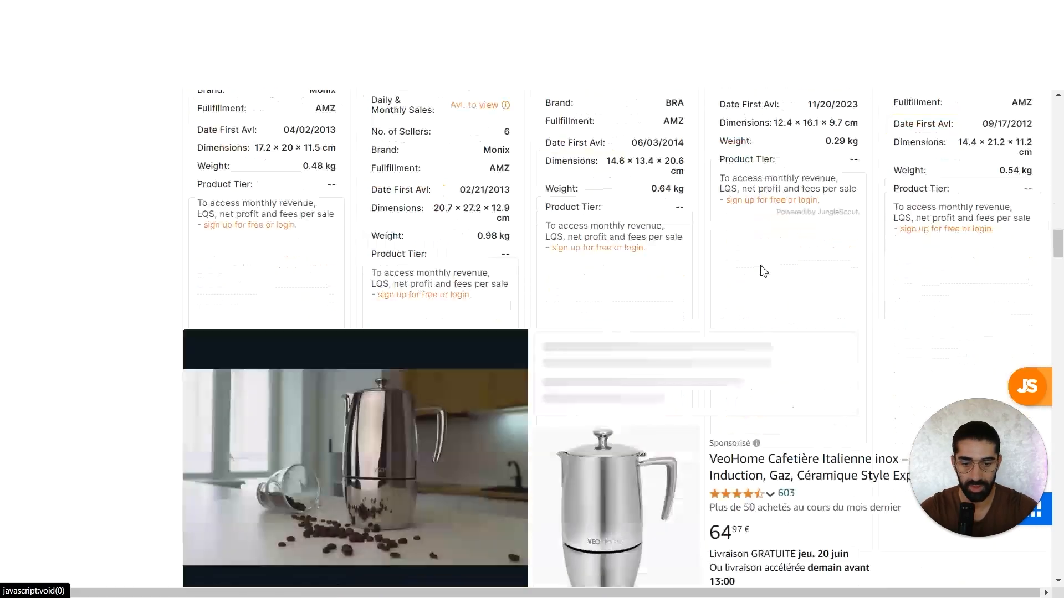
scroll(763, 270, up, 2)
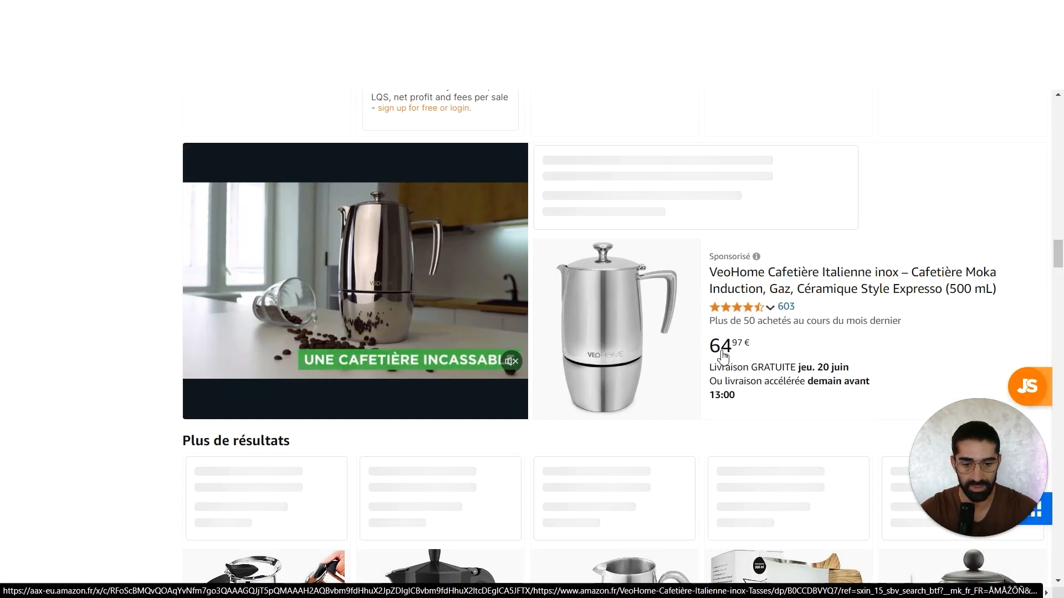
scroll(747, 346, down, 7)
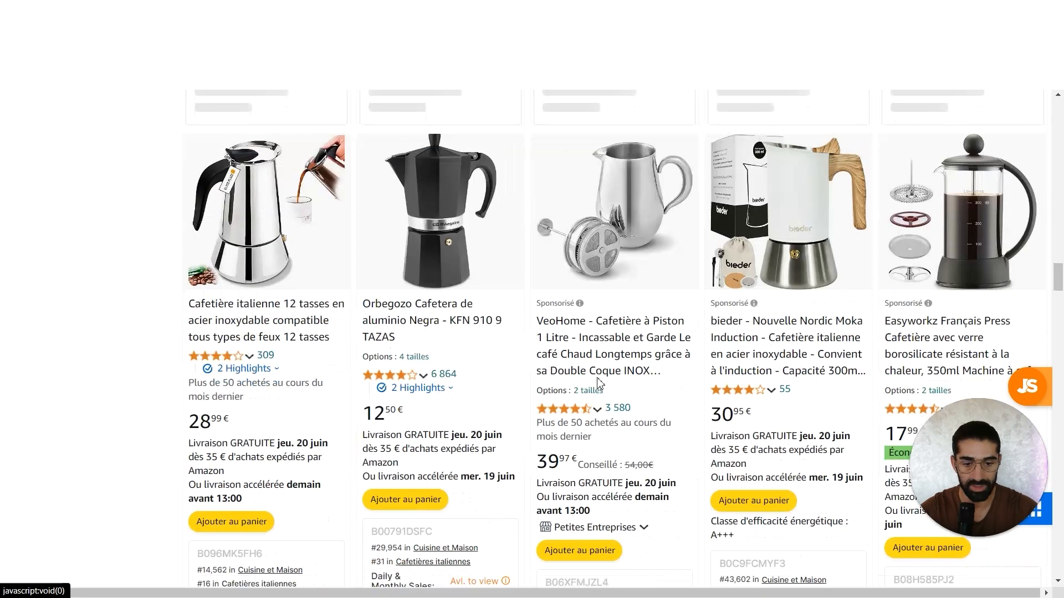
scroll(588, 370, up, 2)
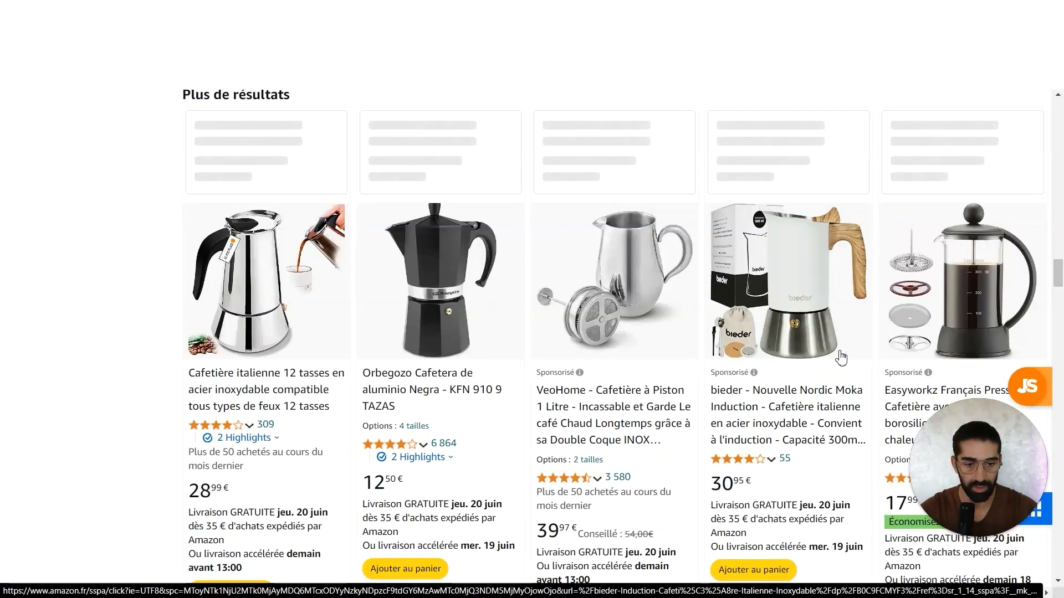
scroll(812, 367, down, 12)
scroll(813, 367, down, 3)
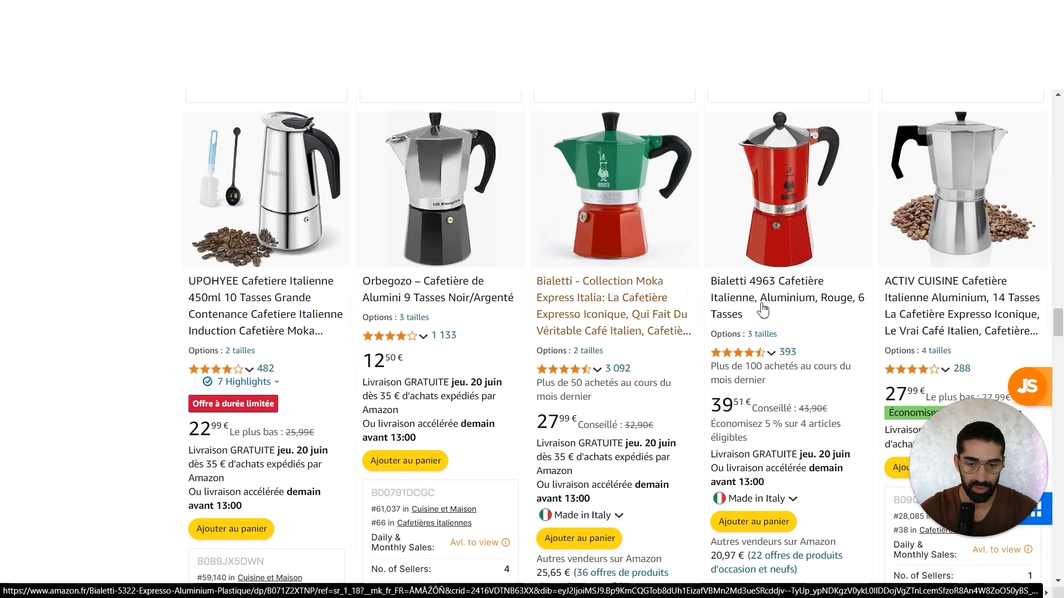
scroll(708, 325, down, 4)
scroll(708, 325, up, 2)
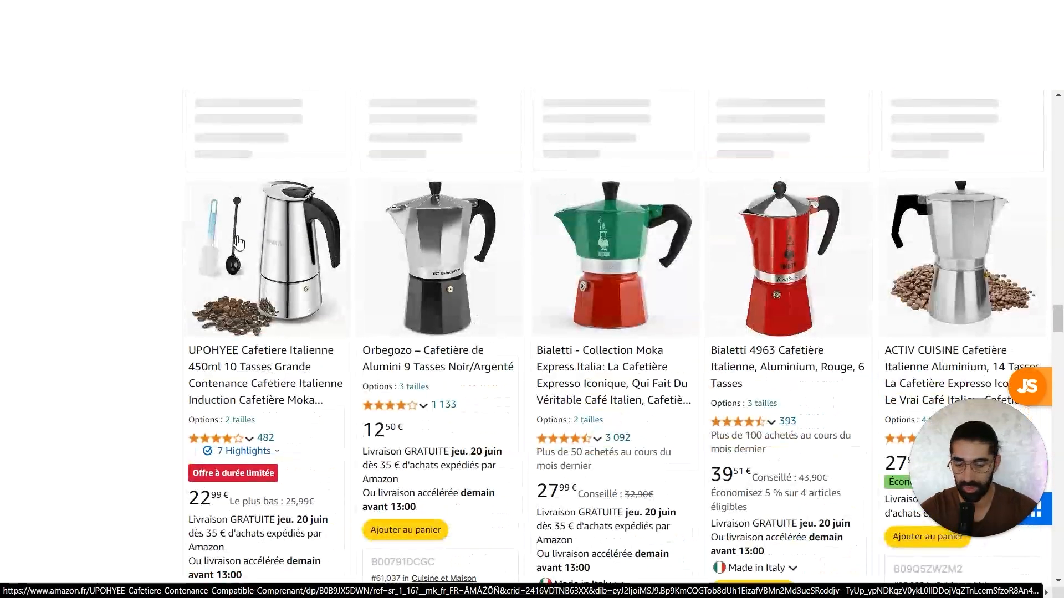
scroll(737, 371, down, 7)
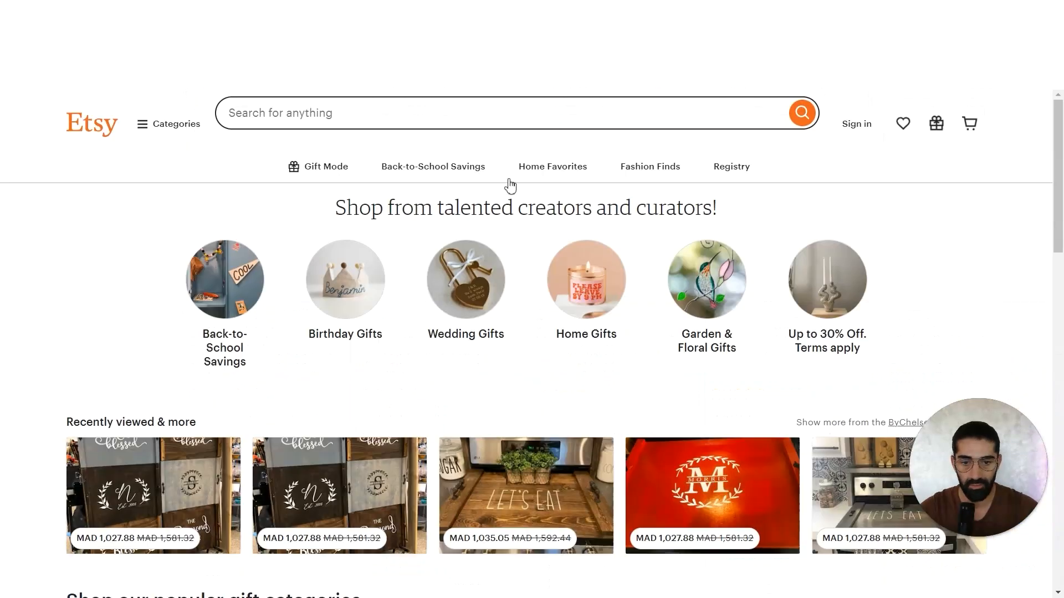
Switch to Etsy and search for "cafetiere italienne"
click(472, 116)
text(cafetiere ital)
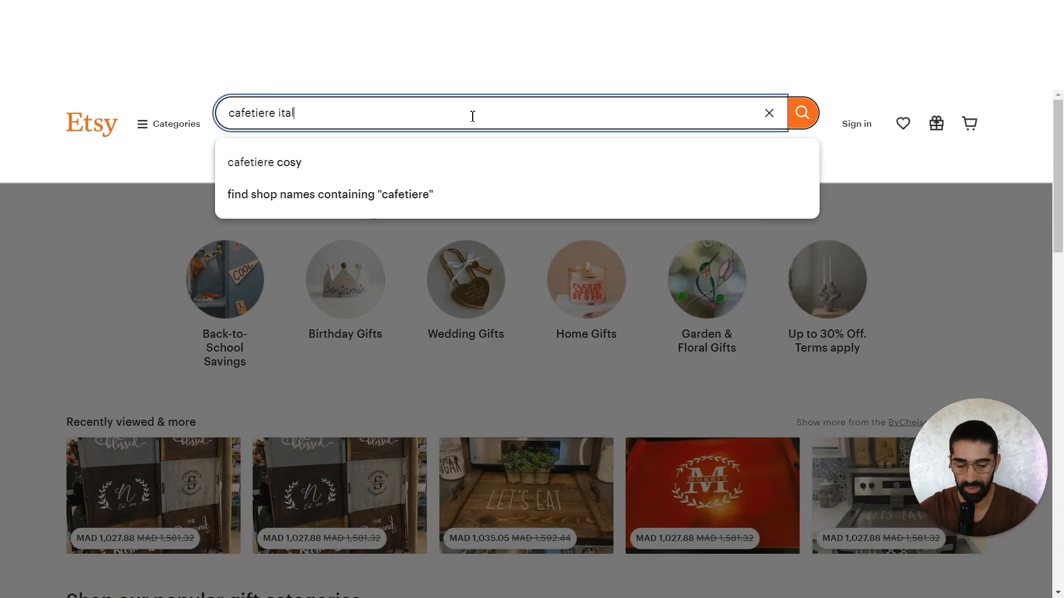
text(ienne)
key(Return)
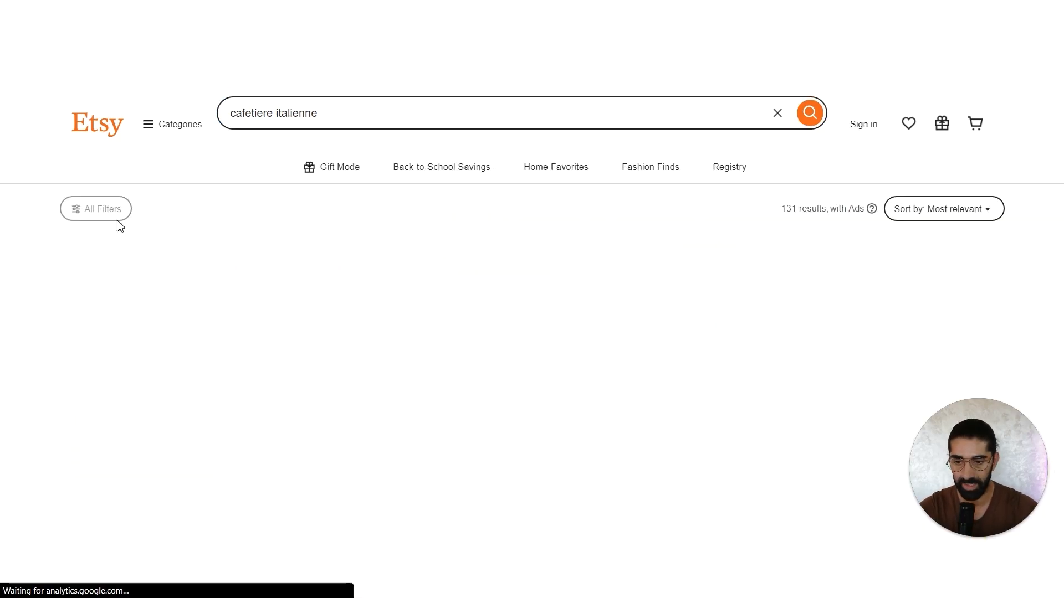
Examine the Etsy coffee maker results for distinctive designs, including the vintage, personalised and Yawn French Press models
scroll(60, 350, down, 5)
scroll(55, 344, down, 1)
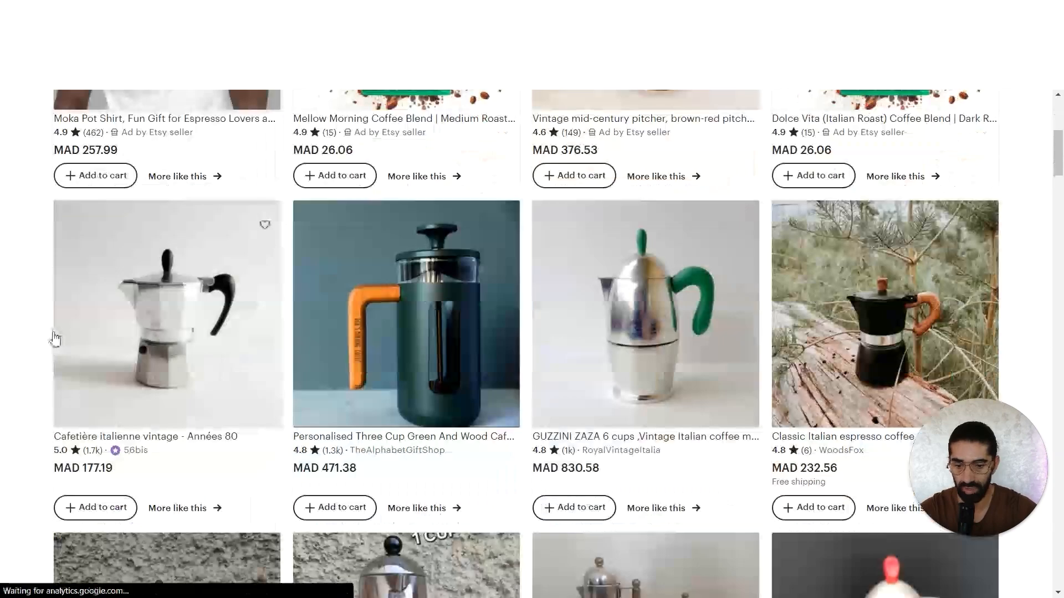
scroll(52, 337, down, 1)
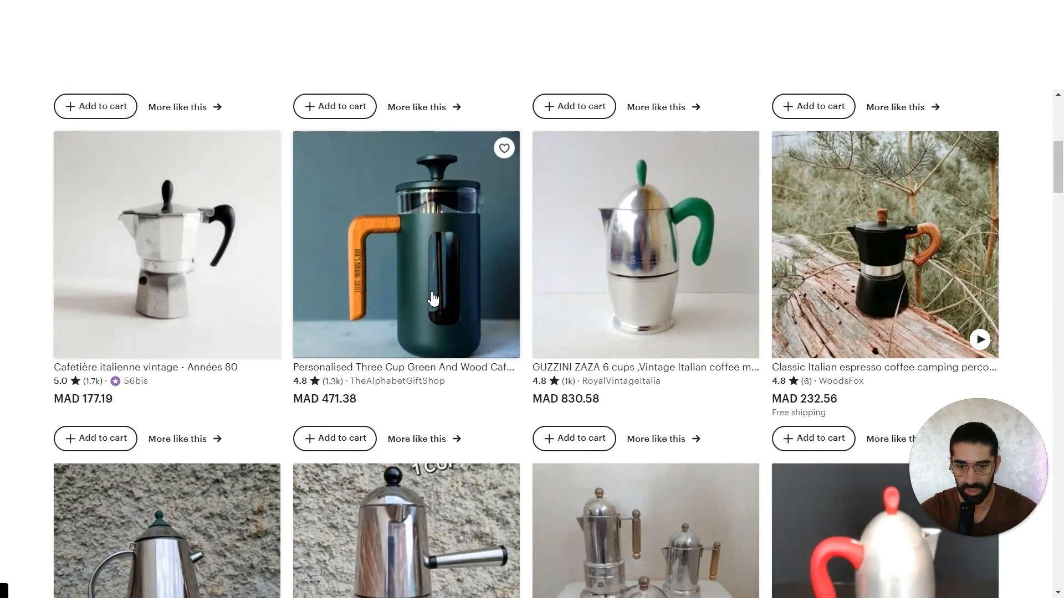
scroll(476, 302, up, 1)
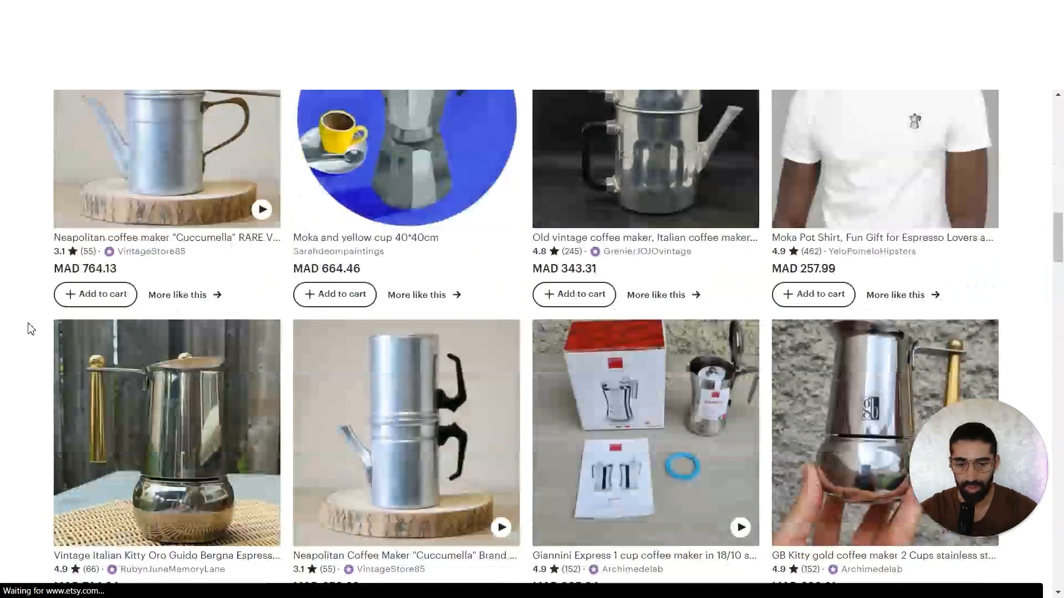
scroll(28, 328, down, 3)
scroll(29, 328, down, 3)
scroll(30, 329, down, 3)
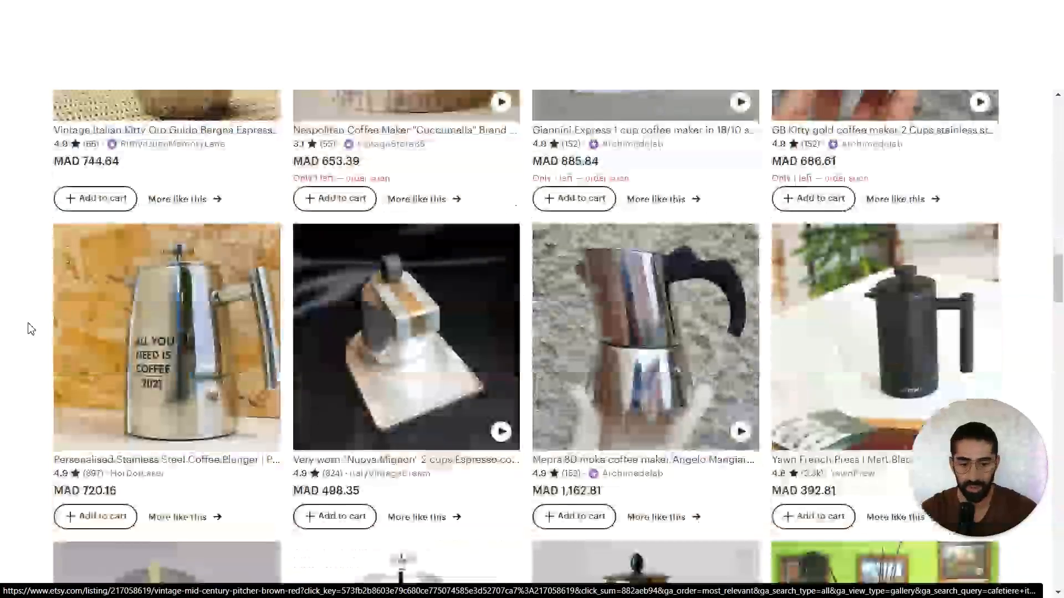
scroll(31, 328, down, 3)
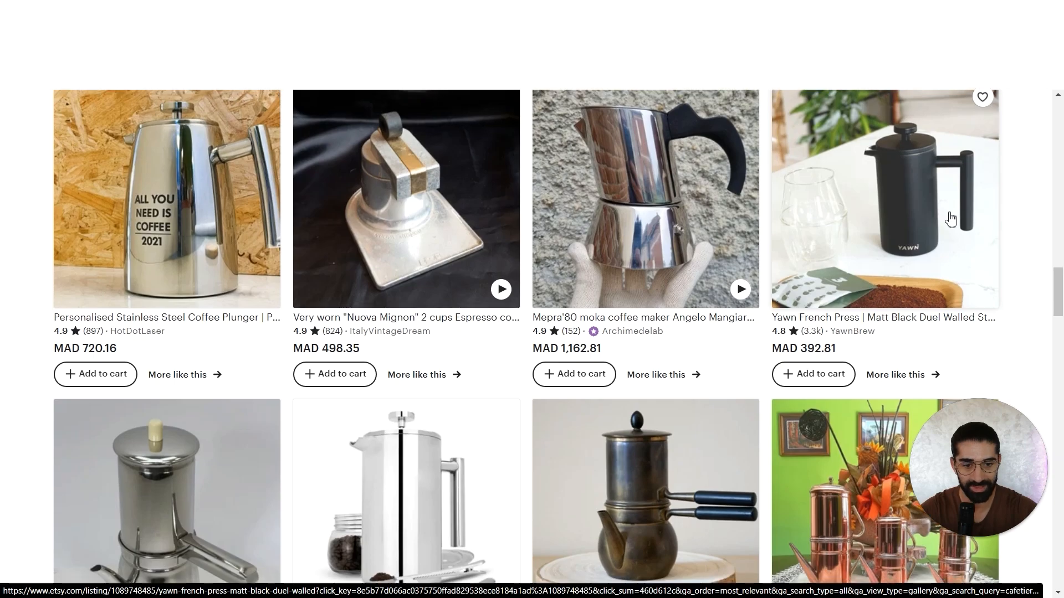
scroll(942, 216, down, 1)
scroll(948, 215, up, 1)
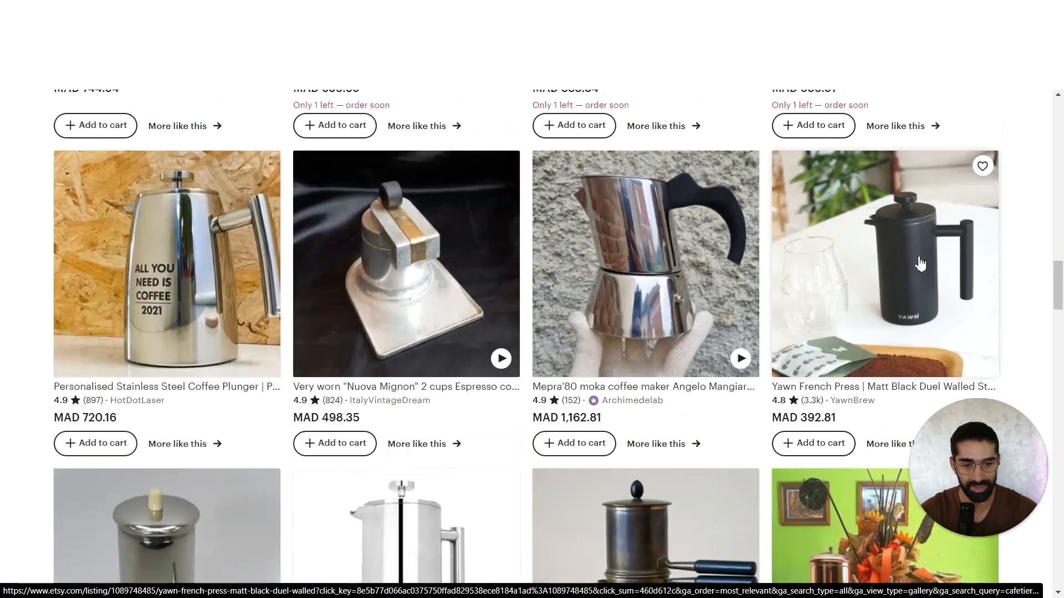
Examine the remaining Etsy coffee maker results for distinctive designs, including the Neapolitan, Bodum, Alessi and flower-patterned models, and return to the first results
scroll(28, 357, down, 2)
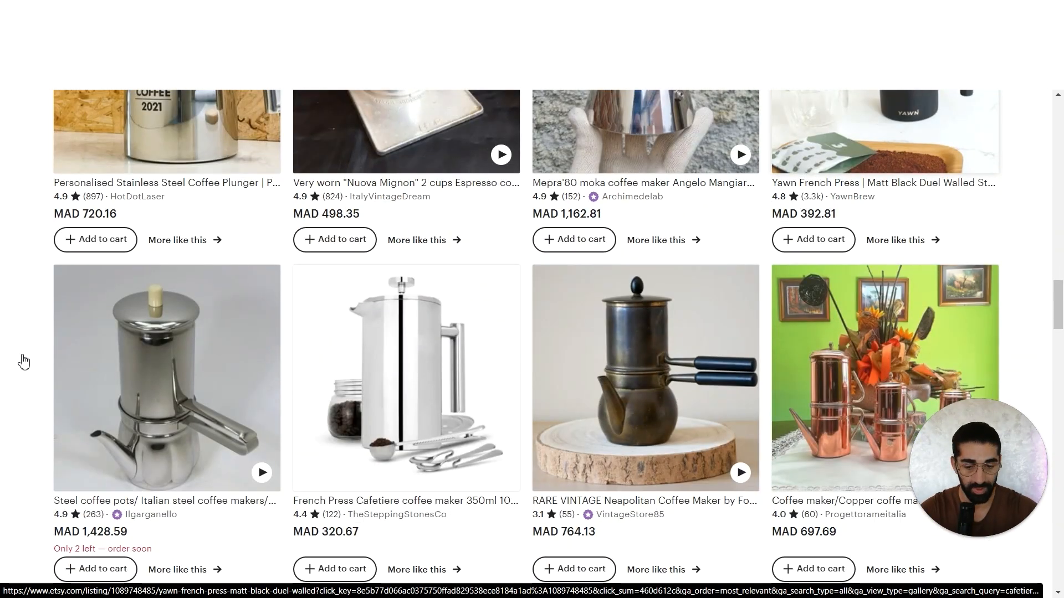
scroll(23, 361, down, 4)
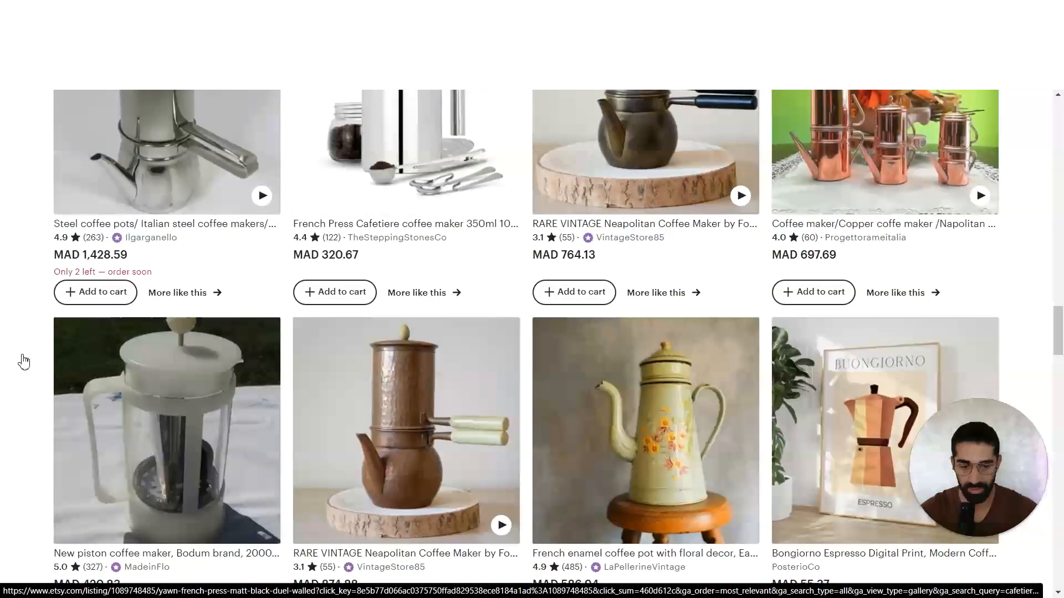
scroll(23, 361, down, 2)
click(22, 360)
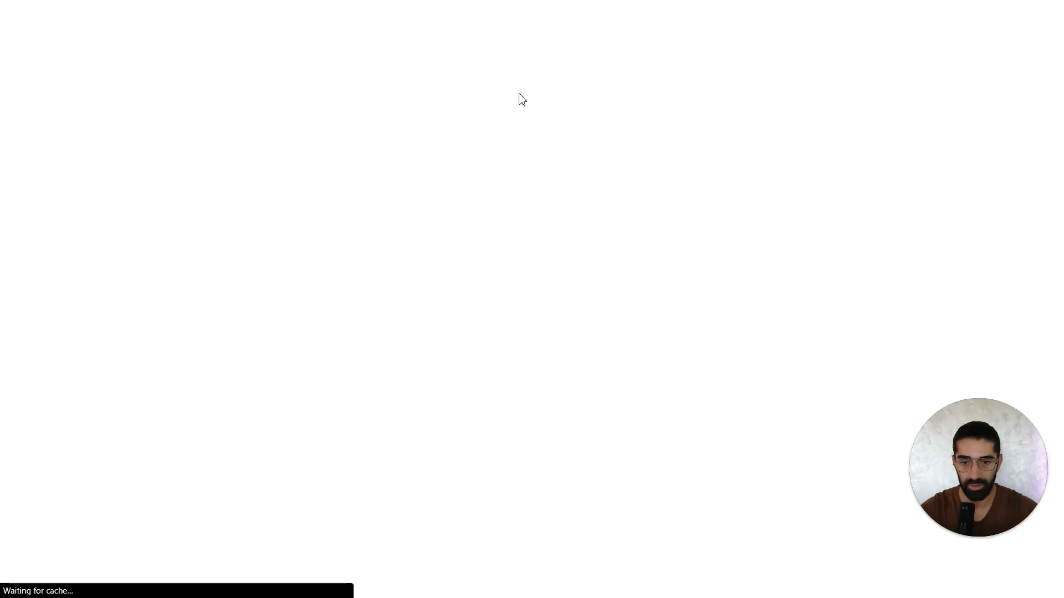
scroll(38, 326, down, 2)
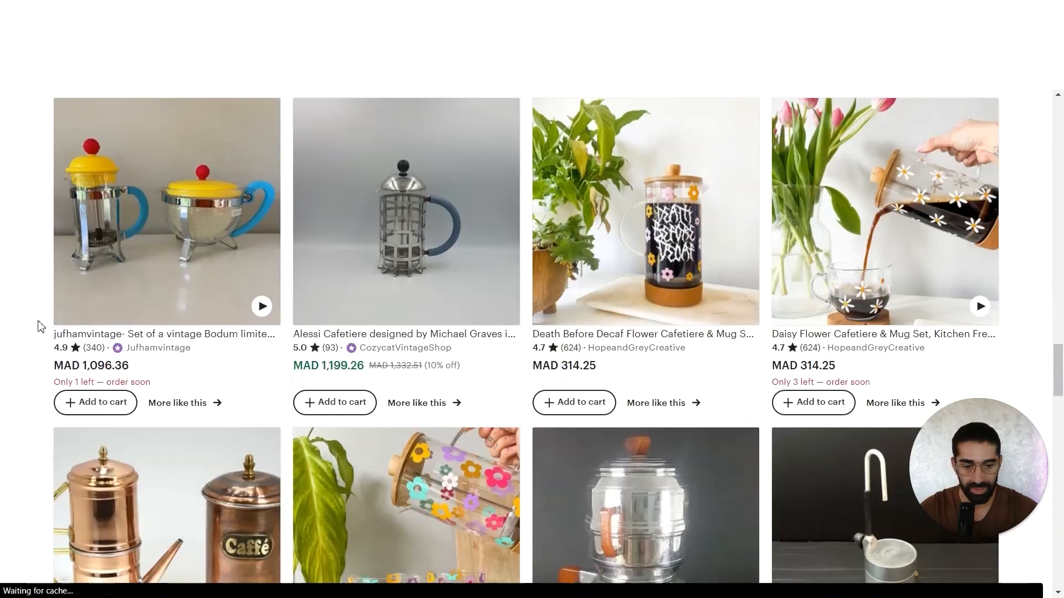
scroll(39, 327, down, 7)
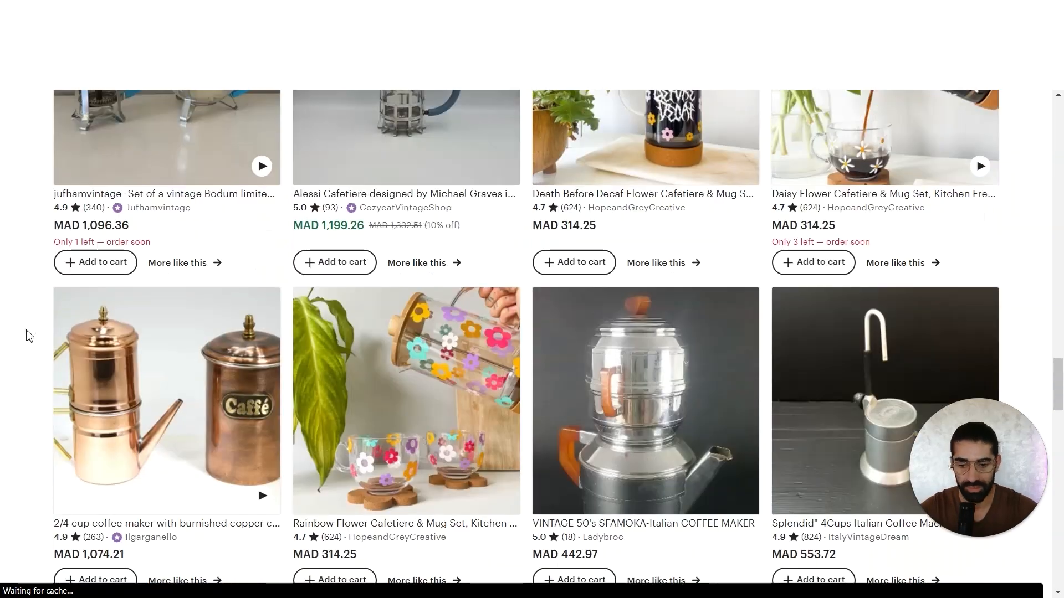
scroll(29, 336, down, 6)
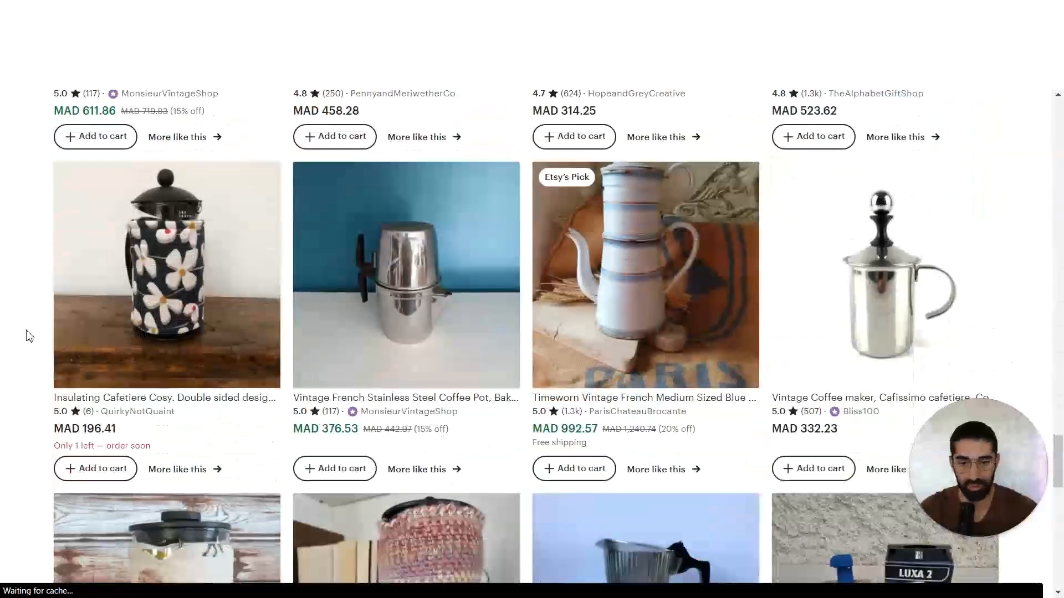
scroll(27, 330, down, 4)
scroll(27, 331, up, 3)
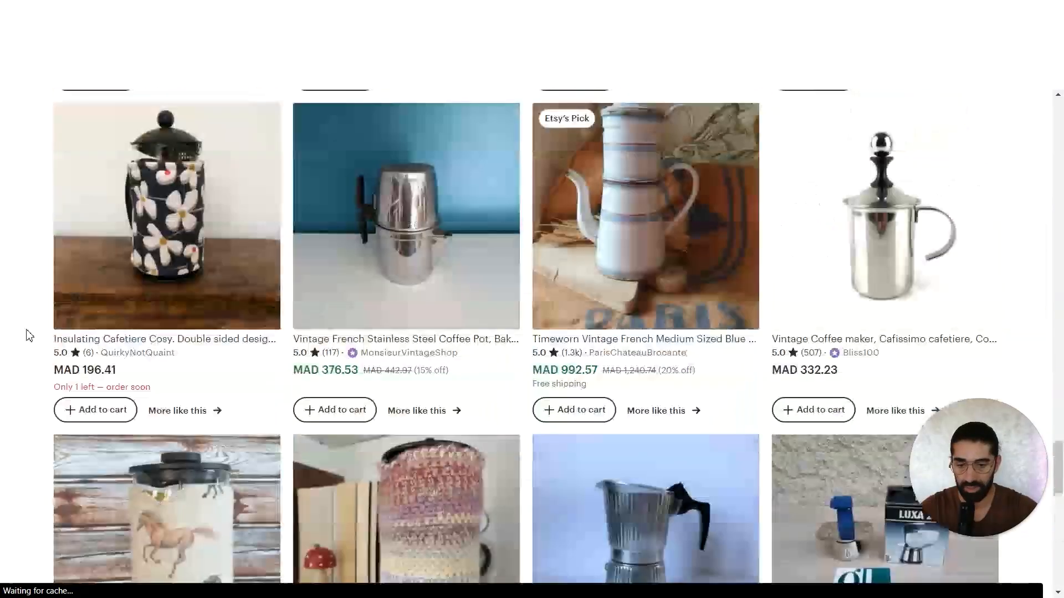
scroll(29, 335, up, 20)
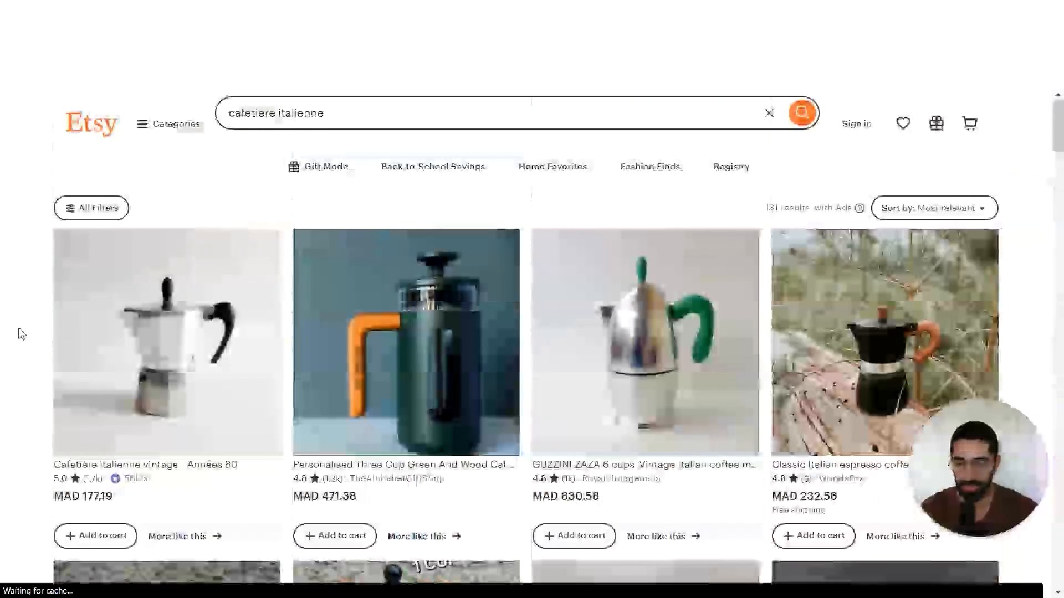
Examine the price and all product photos of the Personalised Three Cup Green And Wood Cafetiere listing
scroll(21, 334, down, 2)
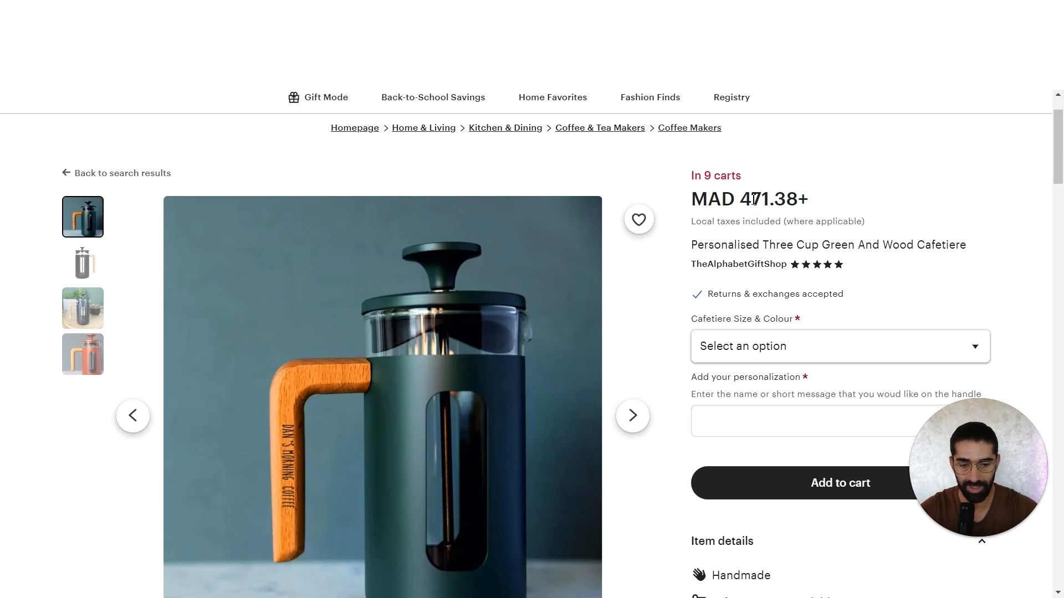
drag(750, 202, 802, 202)
click(110, 236)
scroll(66, 284, down, 2)
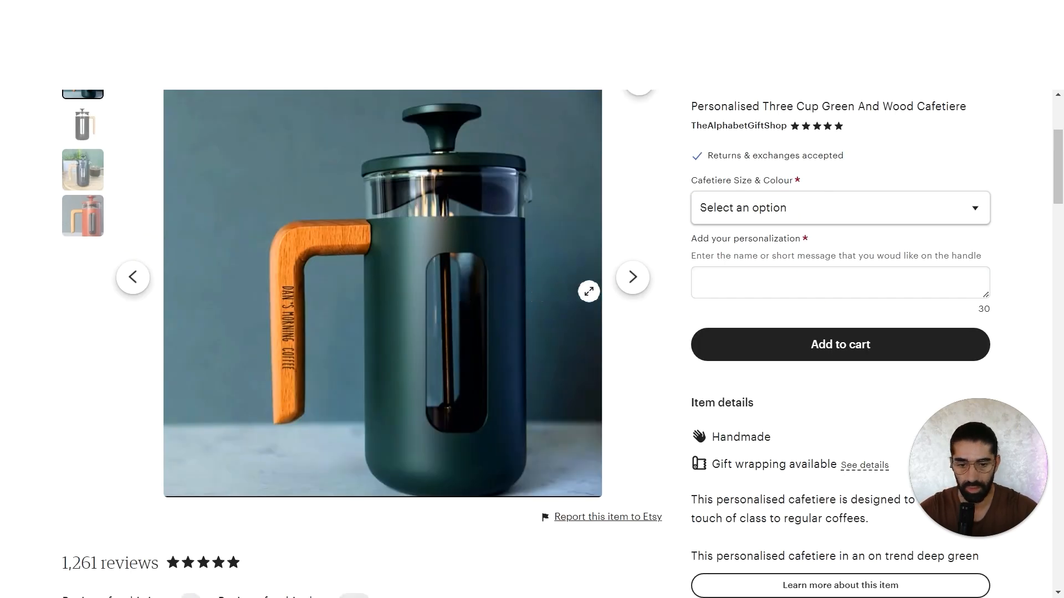
click(635, 288)
scroll(632, 289, up, 1)
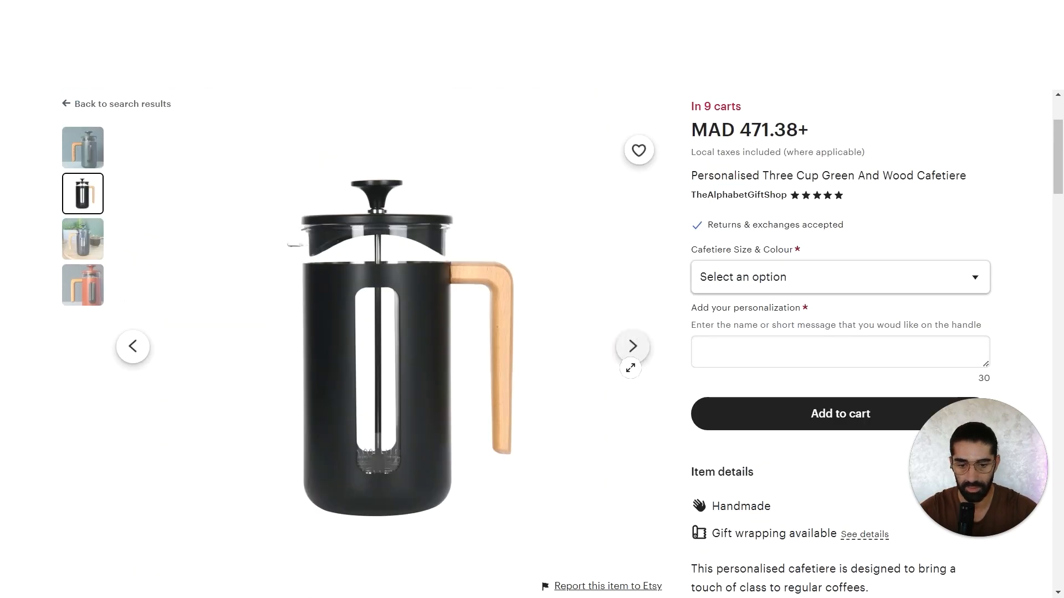
click(634, 350)
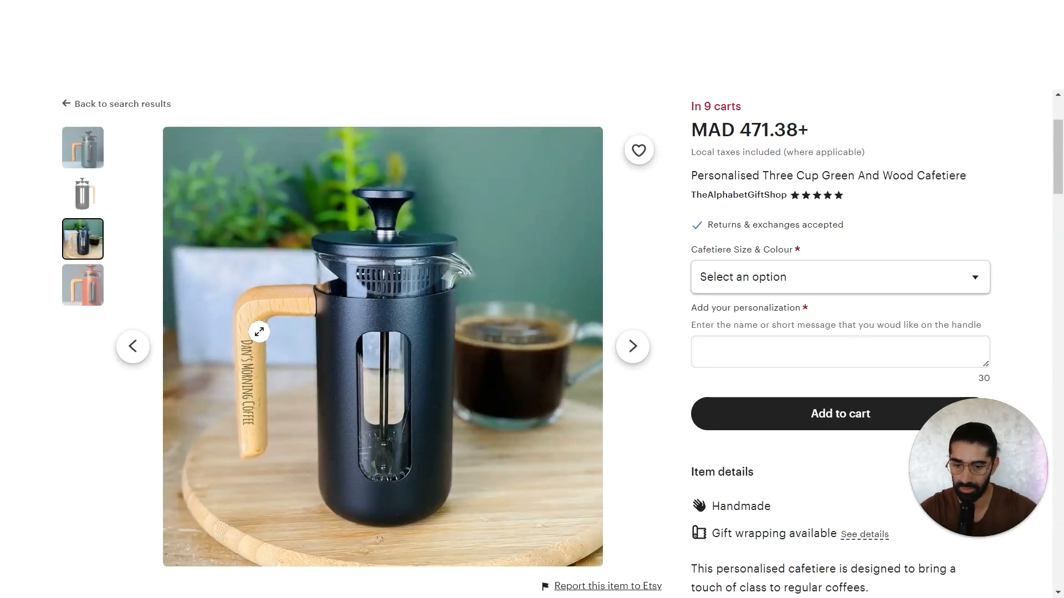
click(633, 348)
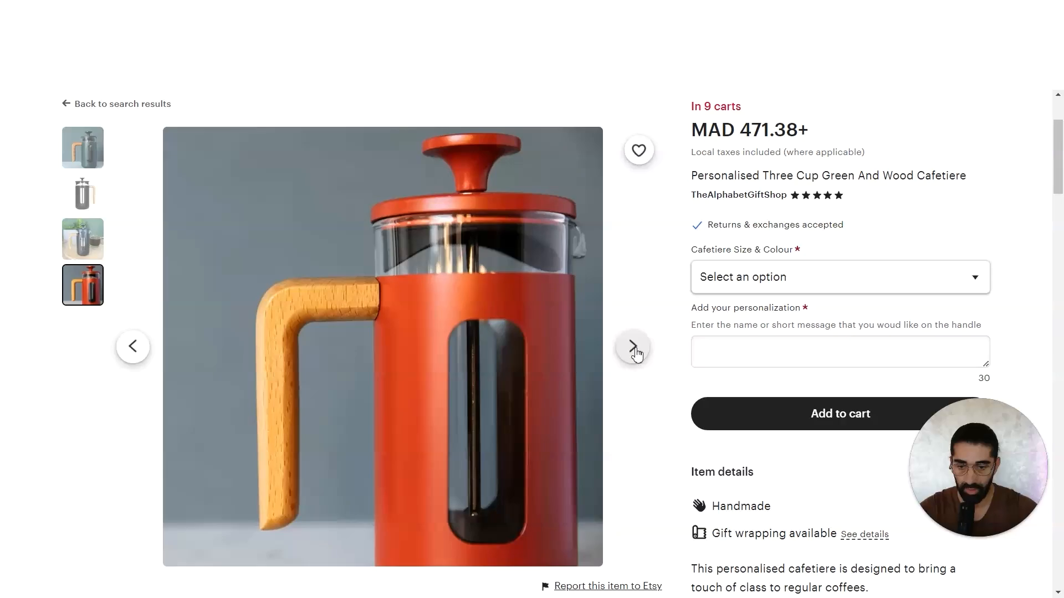
click(635, 353)
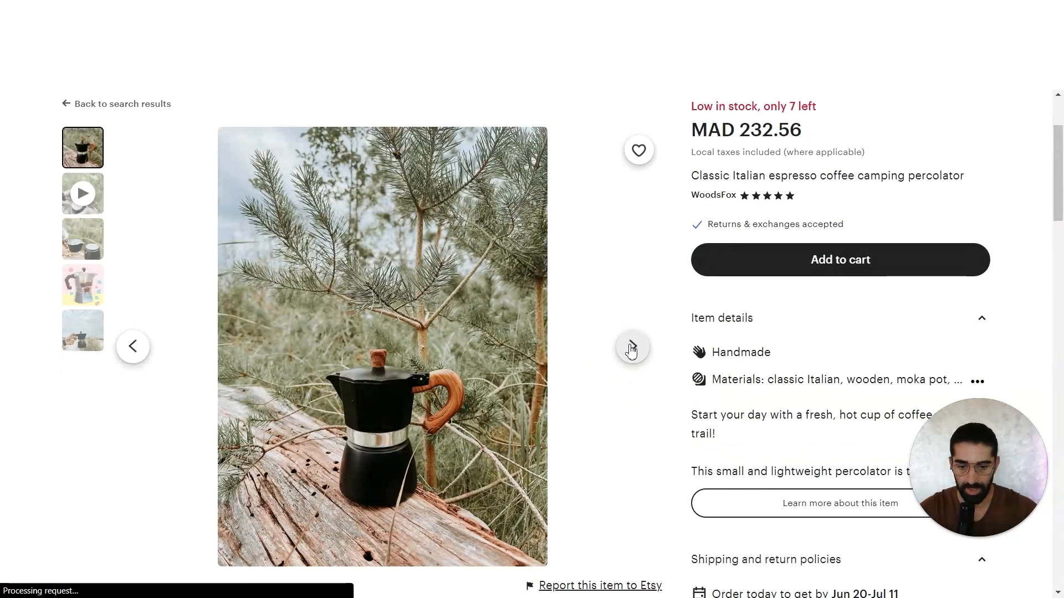
Examine the photos, details and shop reviews of the WoodsFox Classic Italian espresso coffee camping percolator
click(633, 347)
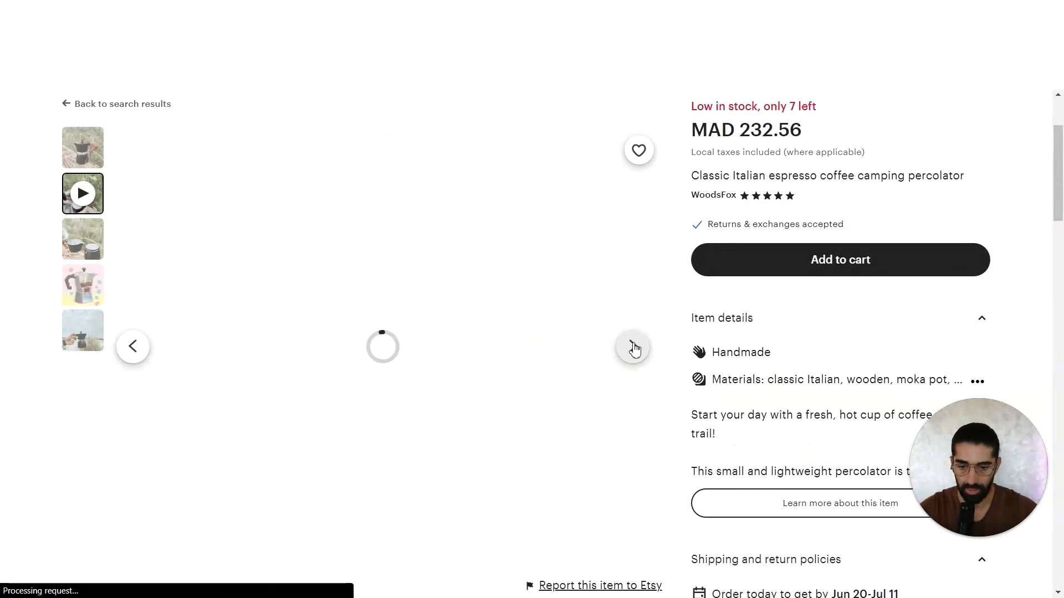
click(83, 246)
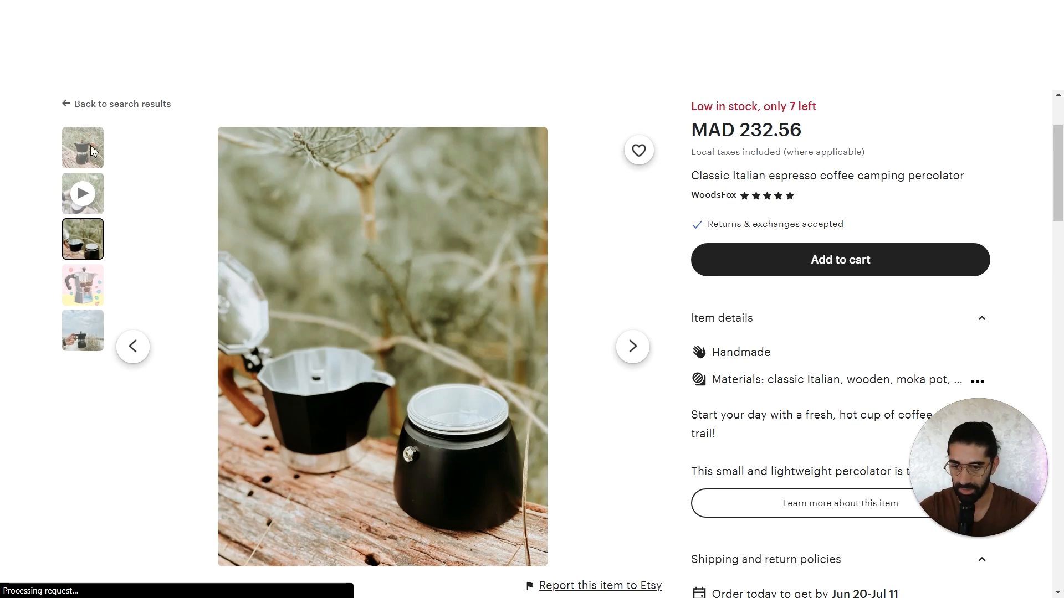
scroll(653, 411, down, 5)
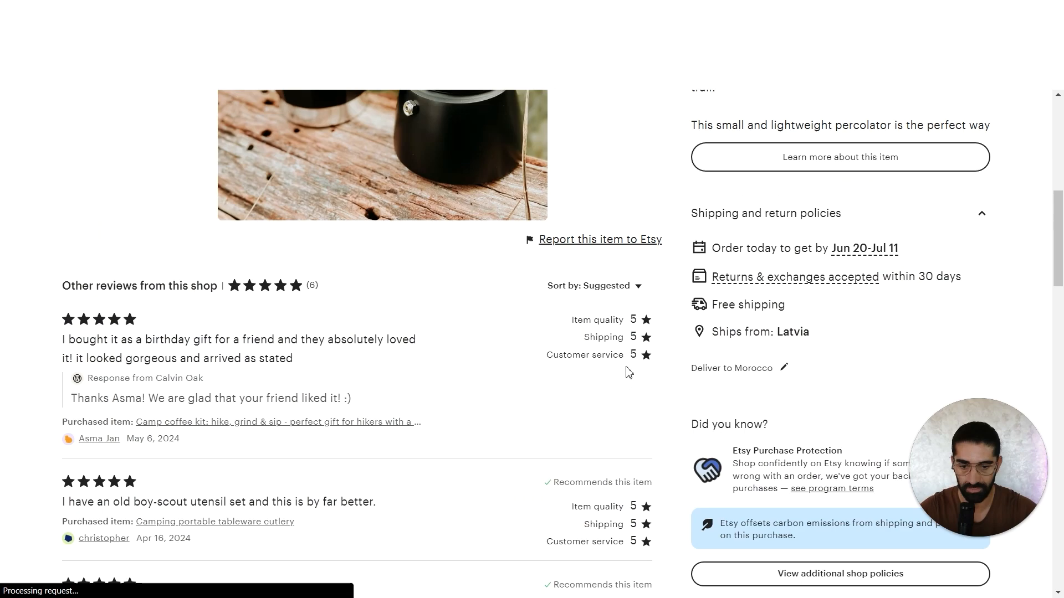
scroll(628, 372, up, 7)
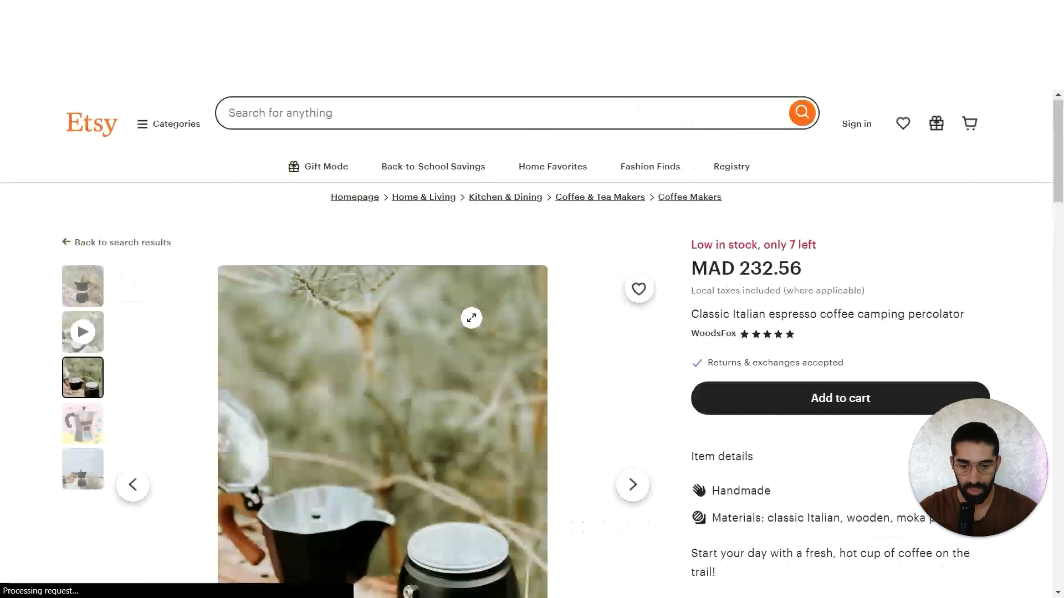
scroll(94, 331, down, 1)
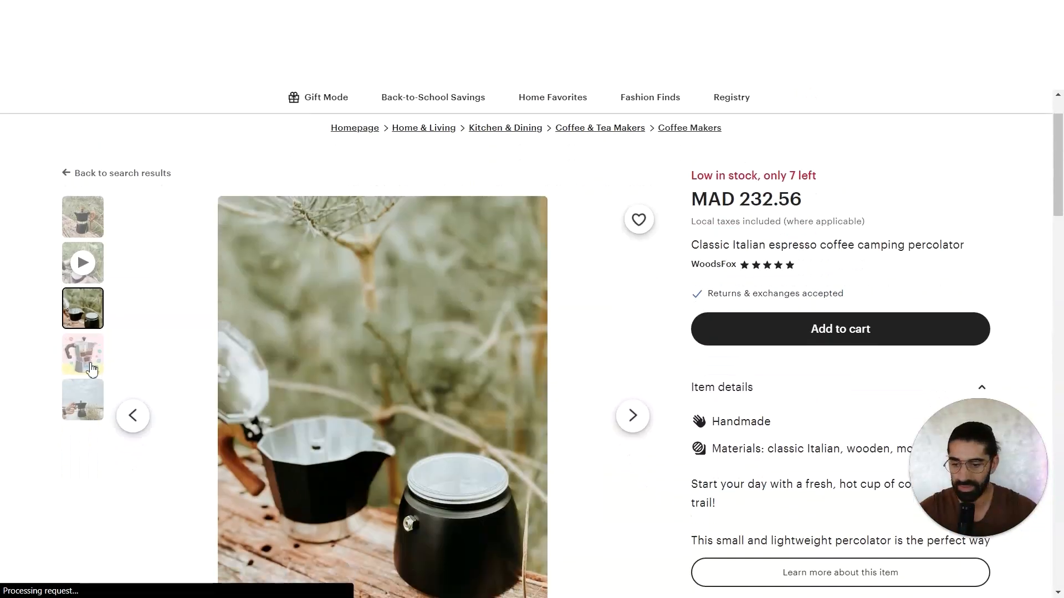
click(84, 411)
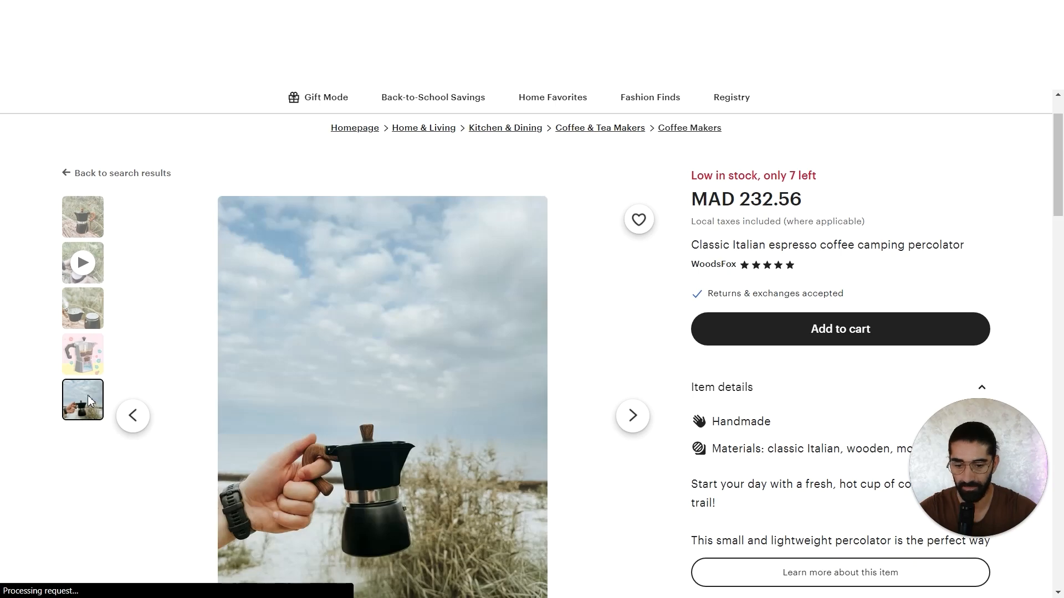
Return to the Amazon results and compare the designs, ratings and prices of the VeoHome, Cecotec and Cuperinox coffee makers
scroll(88, 400, down, 1)
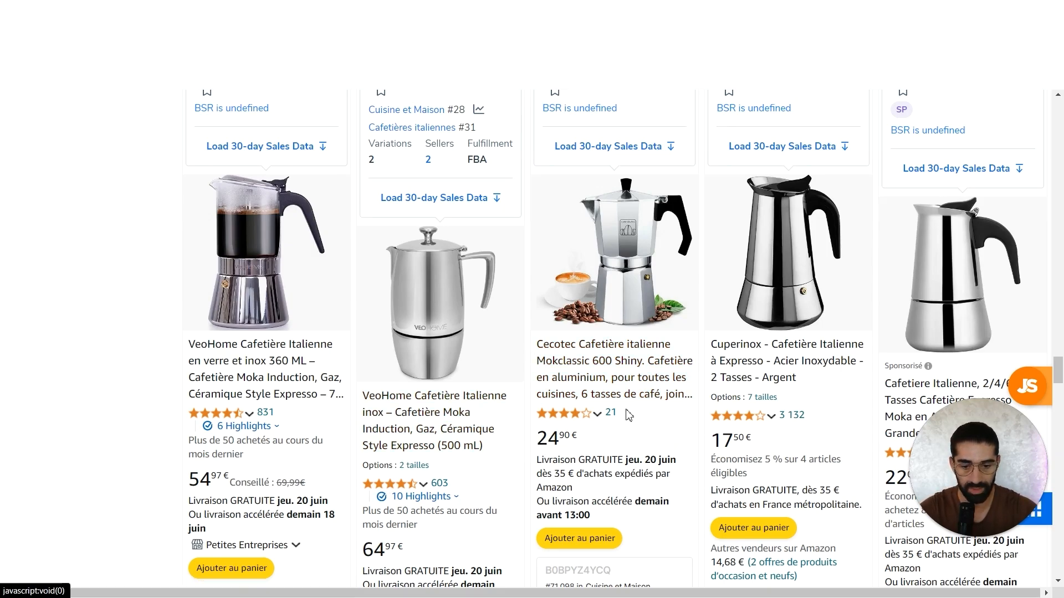
scroll(809, 420, down, 3)
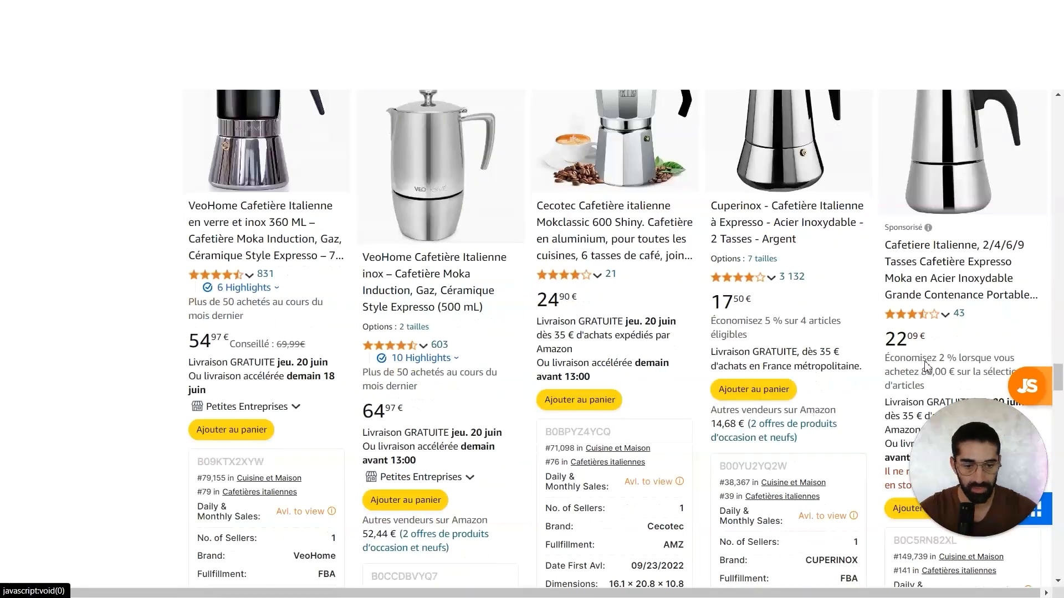
scroll(960, 321, down, 15)
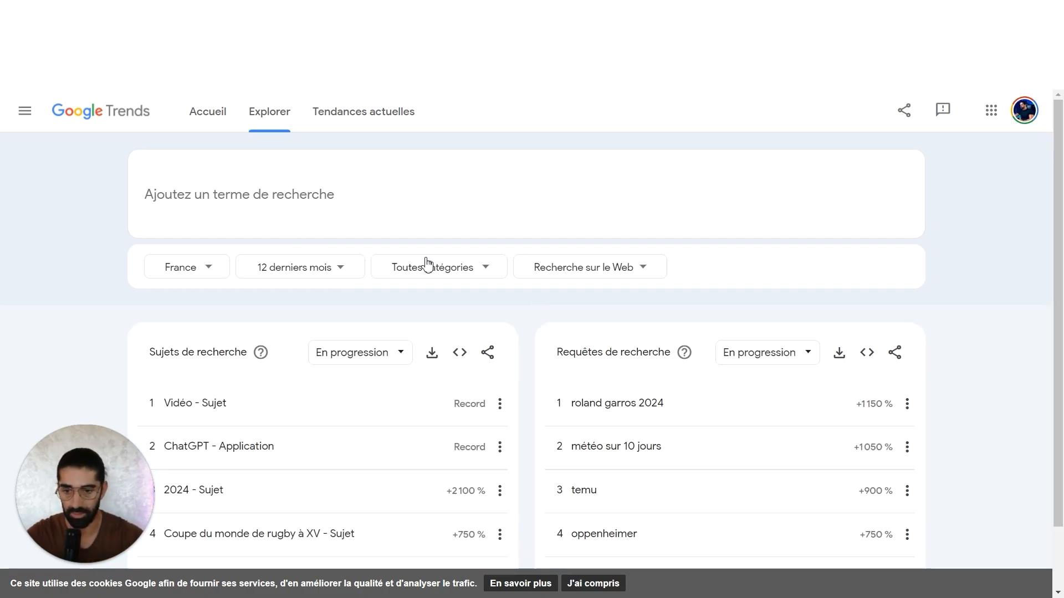
Search Google Trends for "cafetiere italienne" in France
click(308, 199)
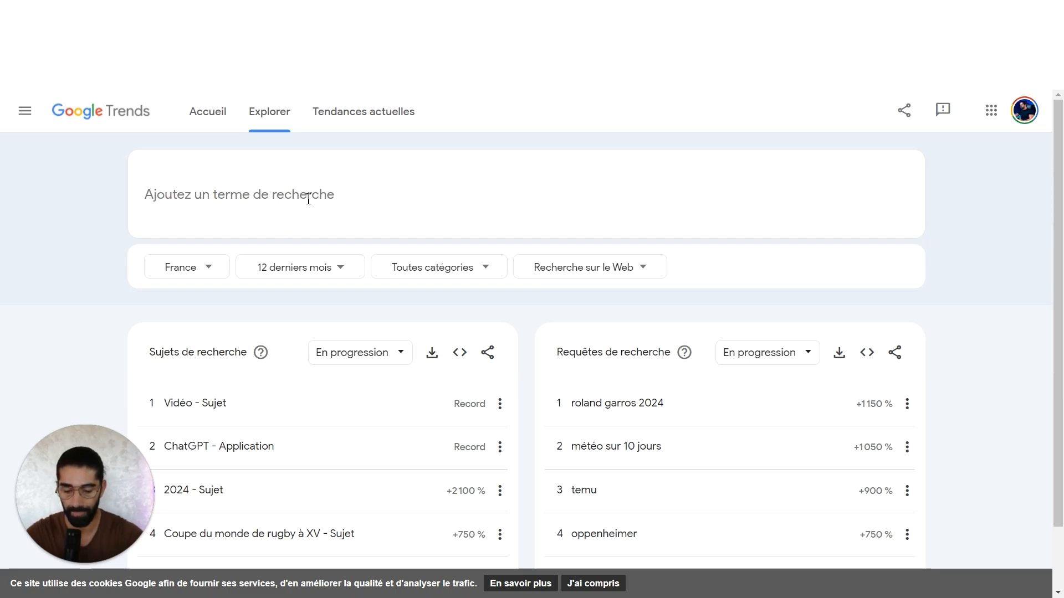
text(cafetiere it)
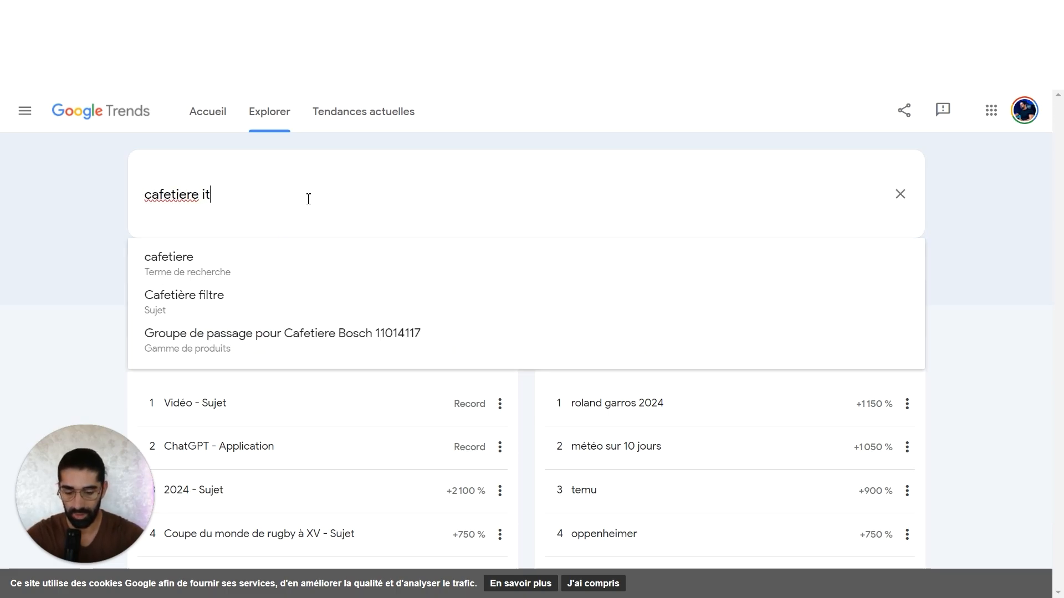
text(alienne)
key(Return)
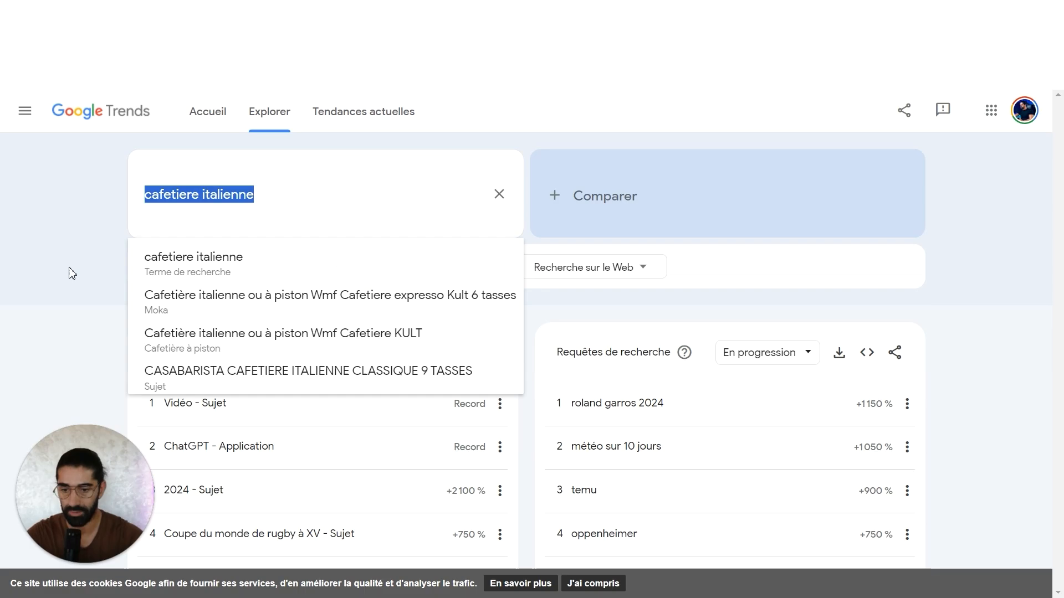
Set the trend period to "Cinq dernières années" and examine how search interest evolves
scroll(332, 216, down, 2)
click(338, 210)
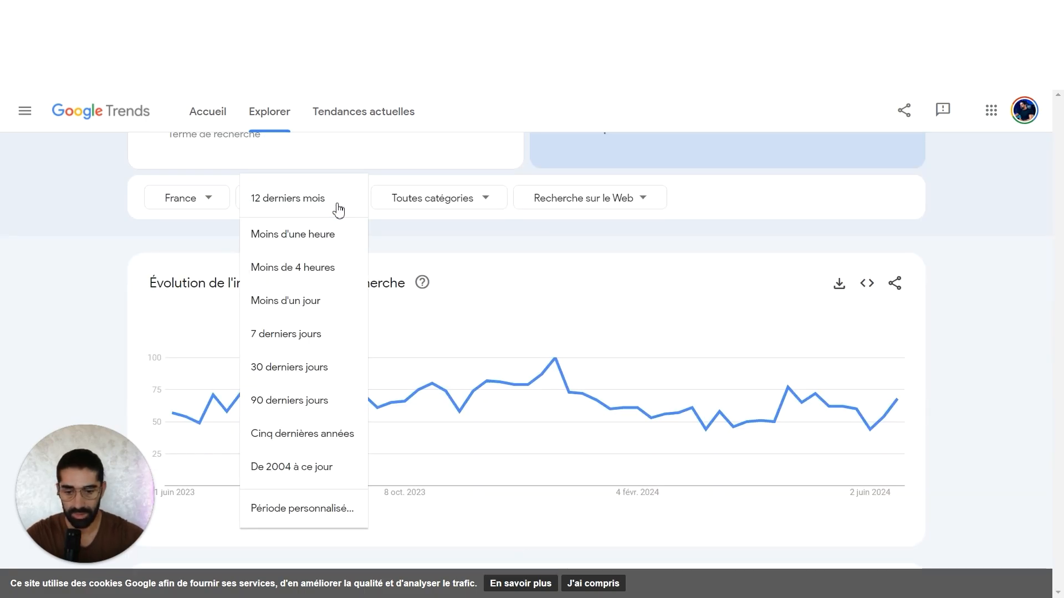
click(313, 441)
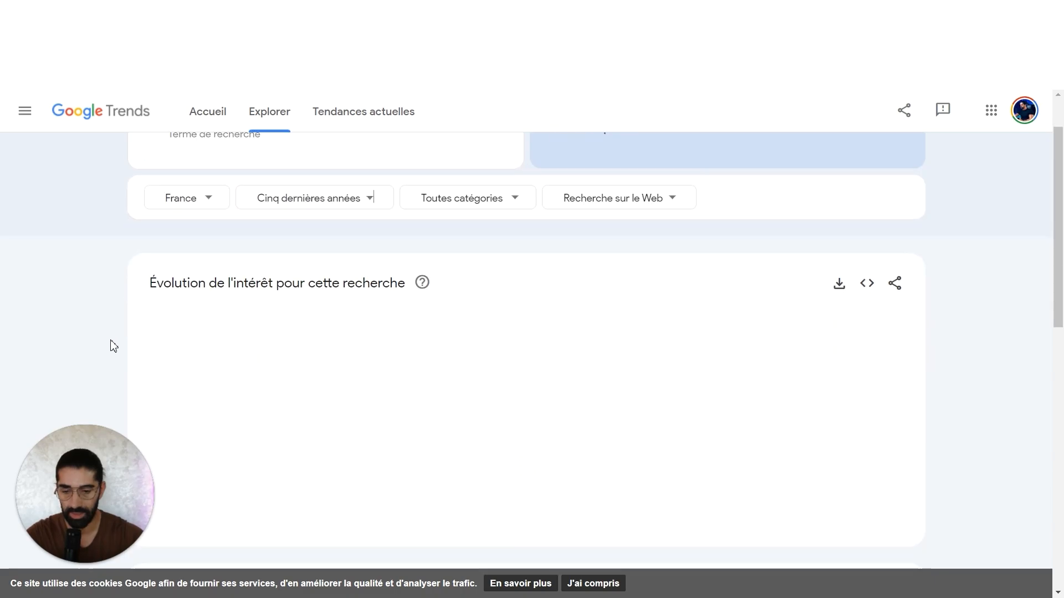
scroll(895, 347, down, 1)
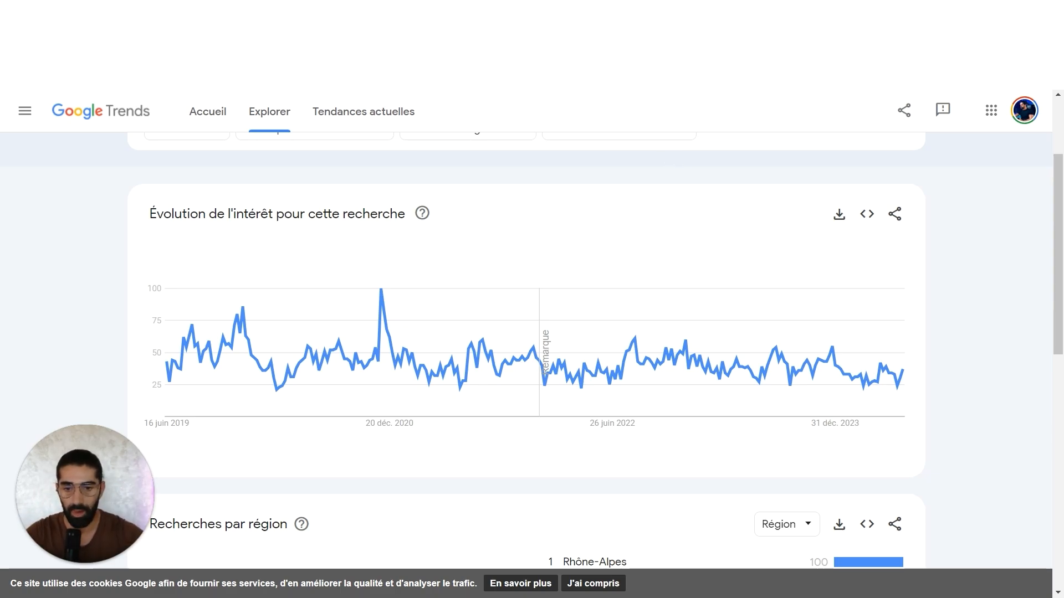
Return to the Amazon results for "cafetiere italienne" and run the Xray product research on them
click(593, 14)
scroll(584, 241, up, 12)
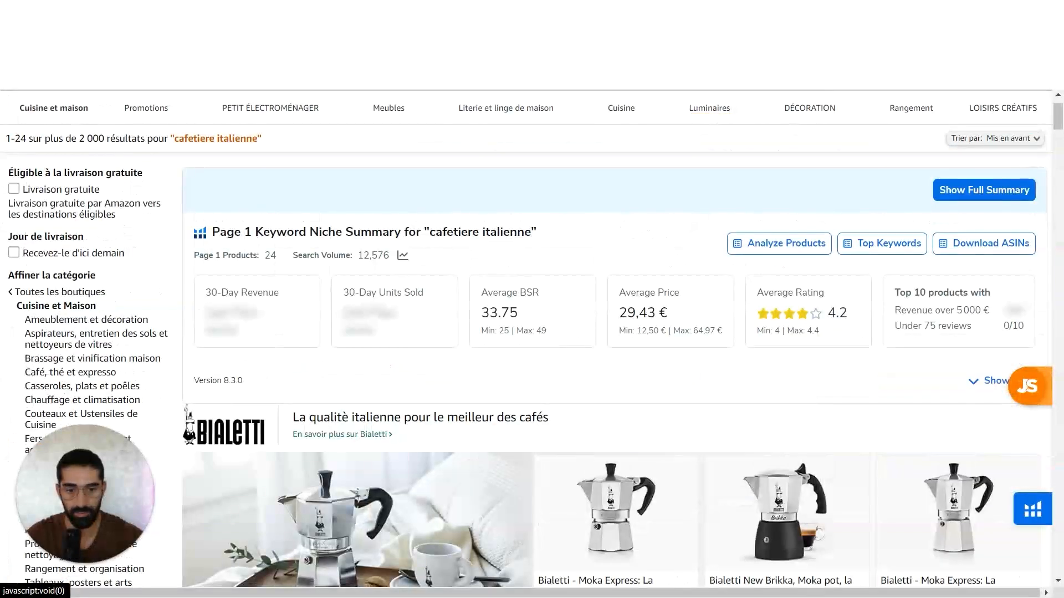
click(809, 45)
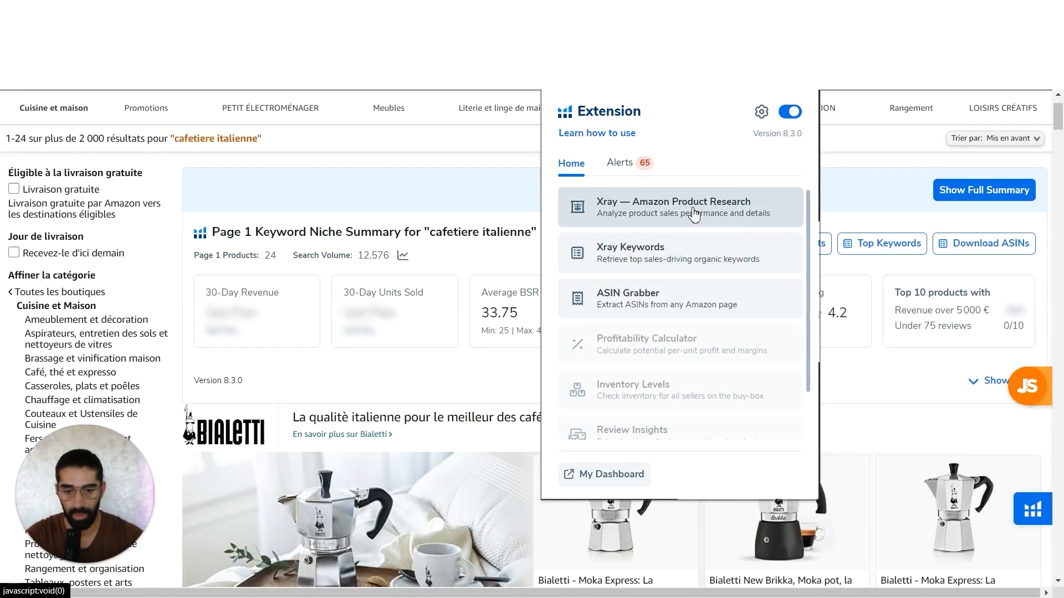
click(664, 208)
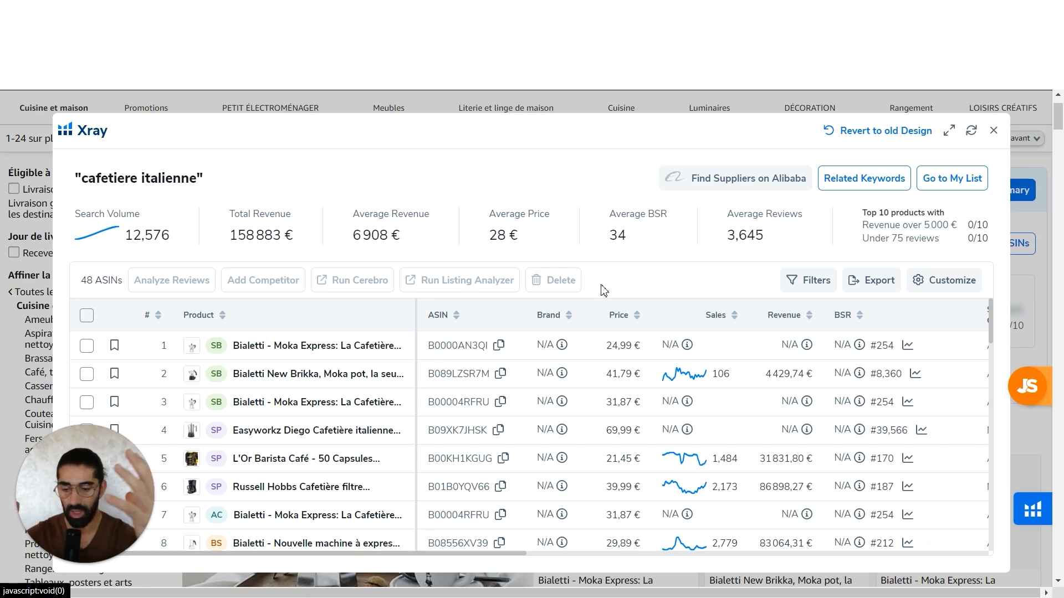
Find Alibaba suppliers from the Xray analysis, review their prices and minimum orders, and open the full results on Alibaba
click(735, 185)
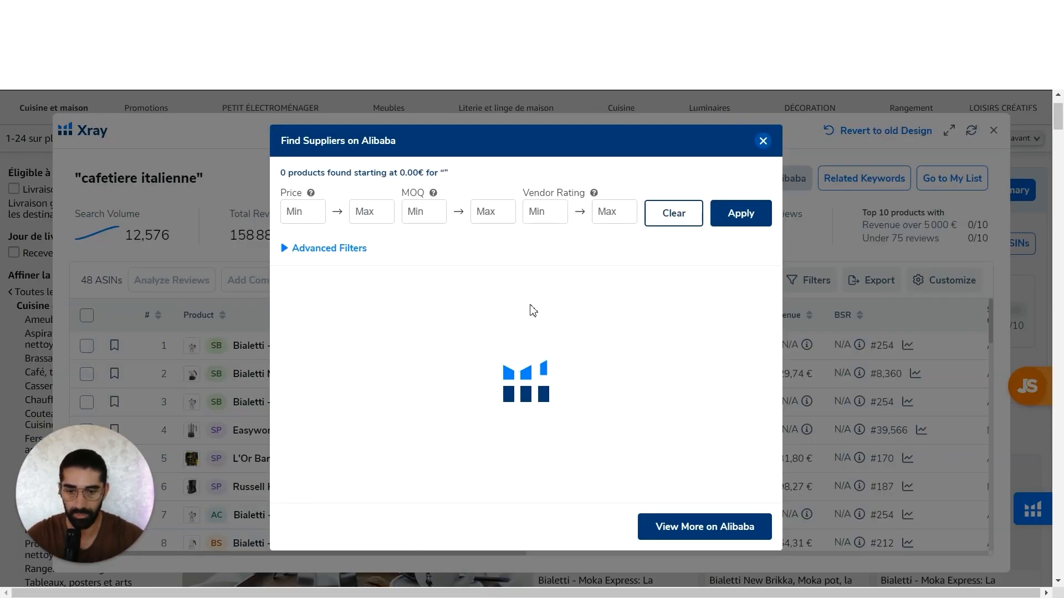
scroll(427, 348, down, 5)
scroll(427, 348, down, 3)
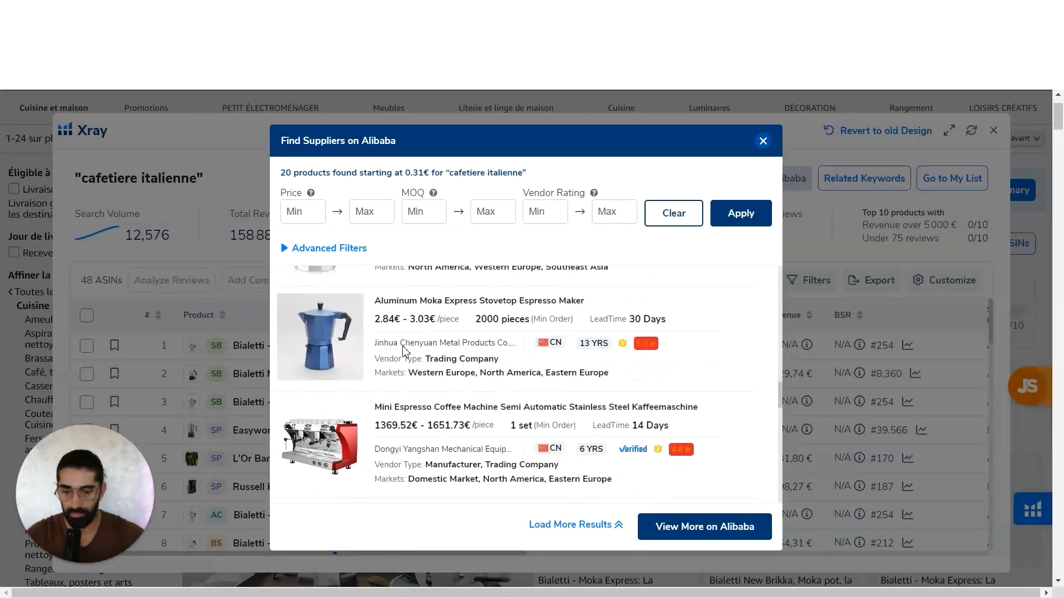
scroll(404, 346, up, 4)
click(695, 536)
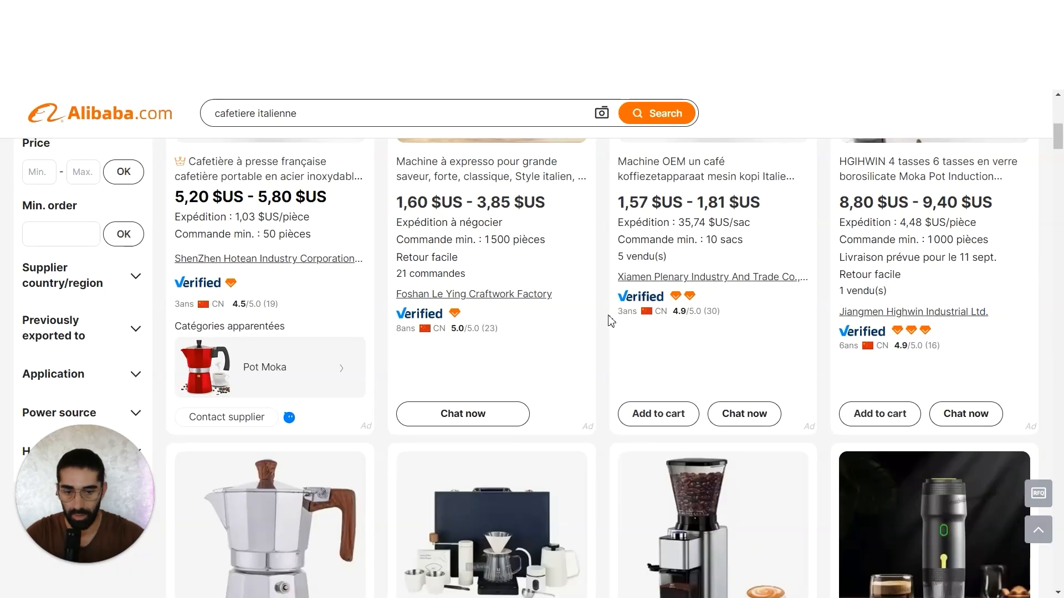
Browse the Alibaba results for "cafetiere italienne" and compare the coffee makers' designs, prices and minimum orders
scroll(606, 384, down, 5)
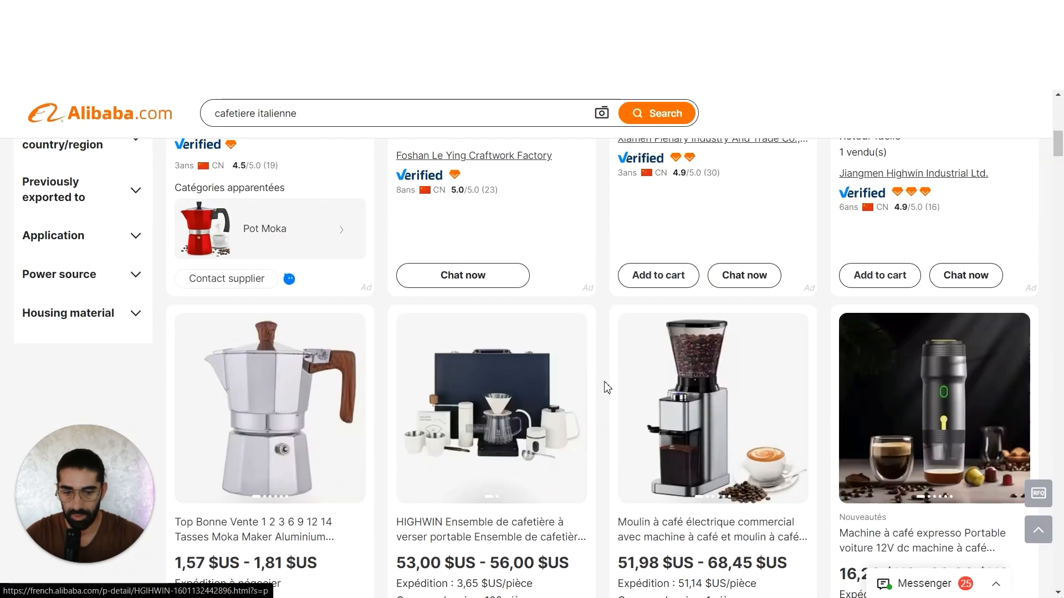
scroll(606, 388, down, 5)
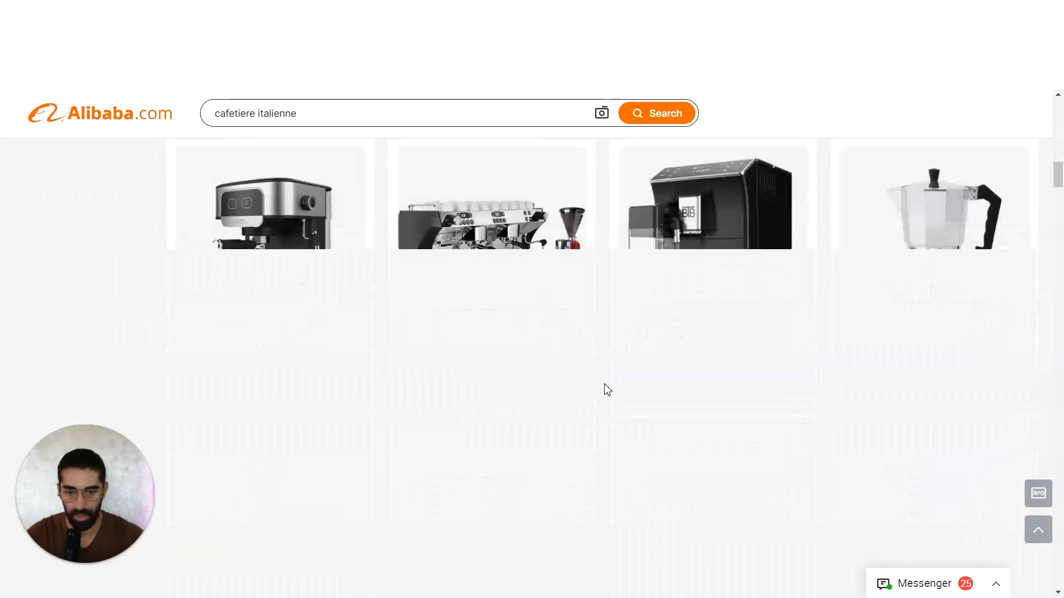
scroll(606, 388, up, 10)
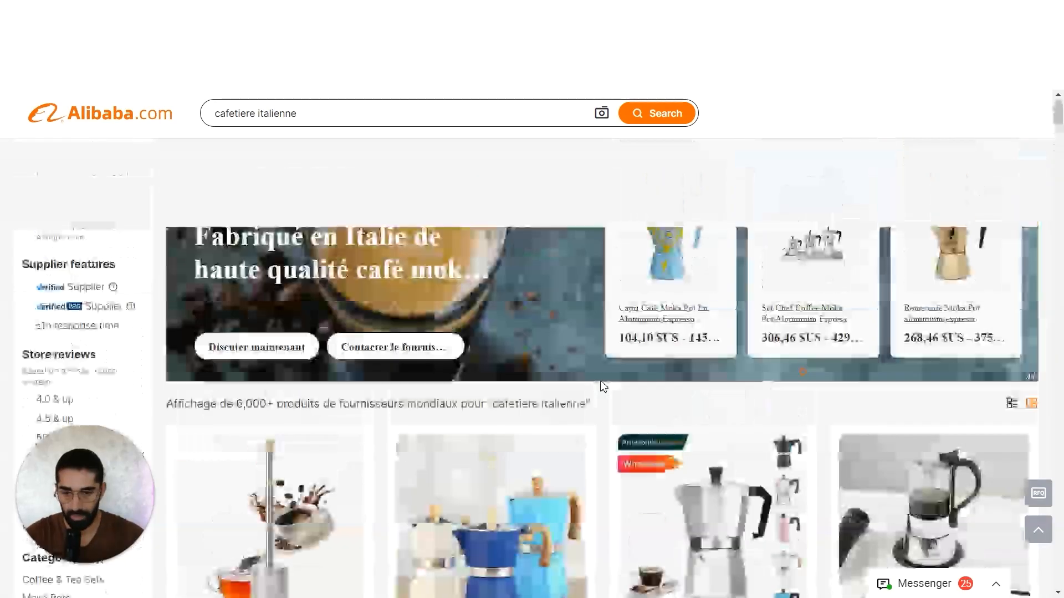
scroll(603, 387, down, 15)
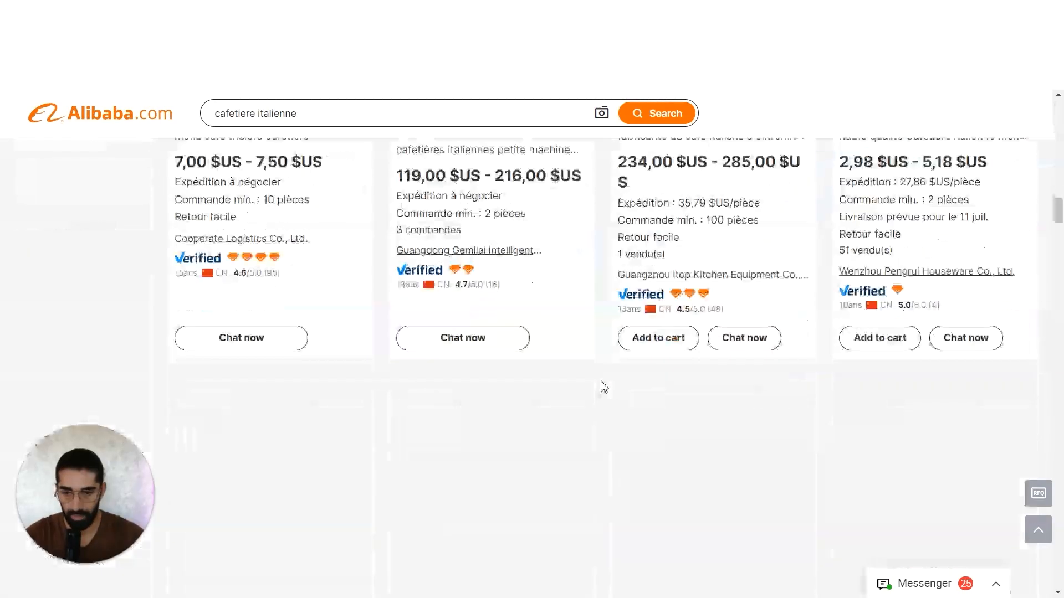
scroll(604, 387, down, 10)
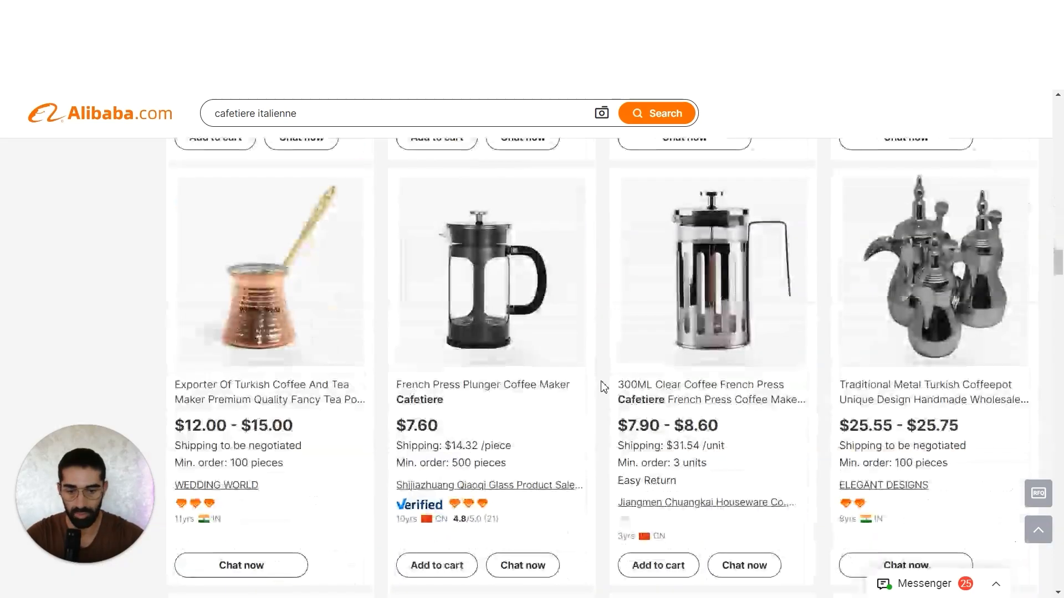
scroll(603, 386, down, 8)
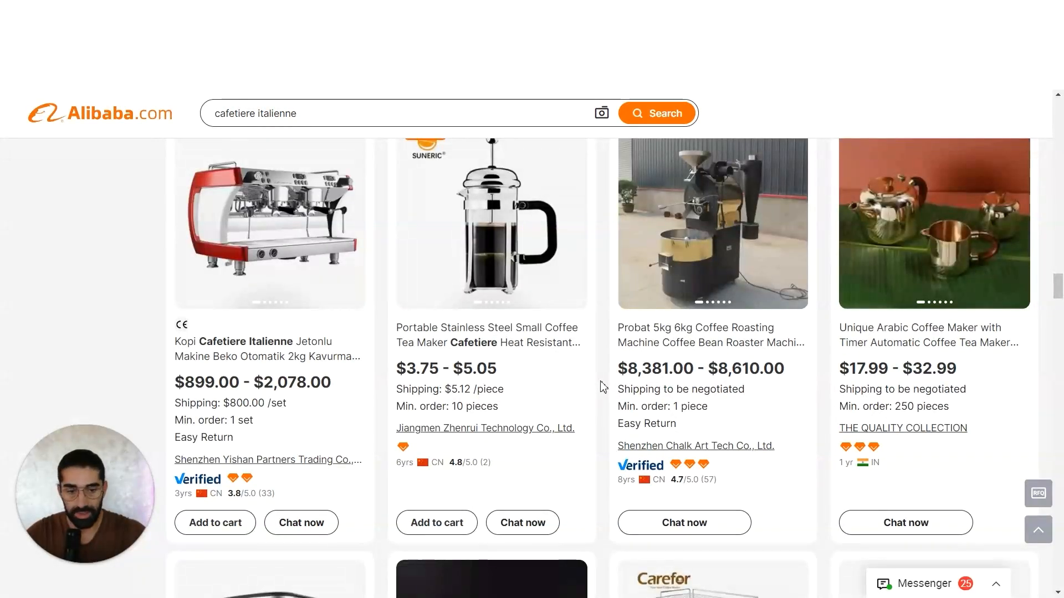
scroll(603, 386, down, 4)
scroll(604, 386, up, 5)
scroll(604, 386, down, 8)
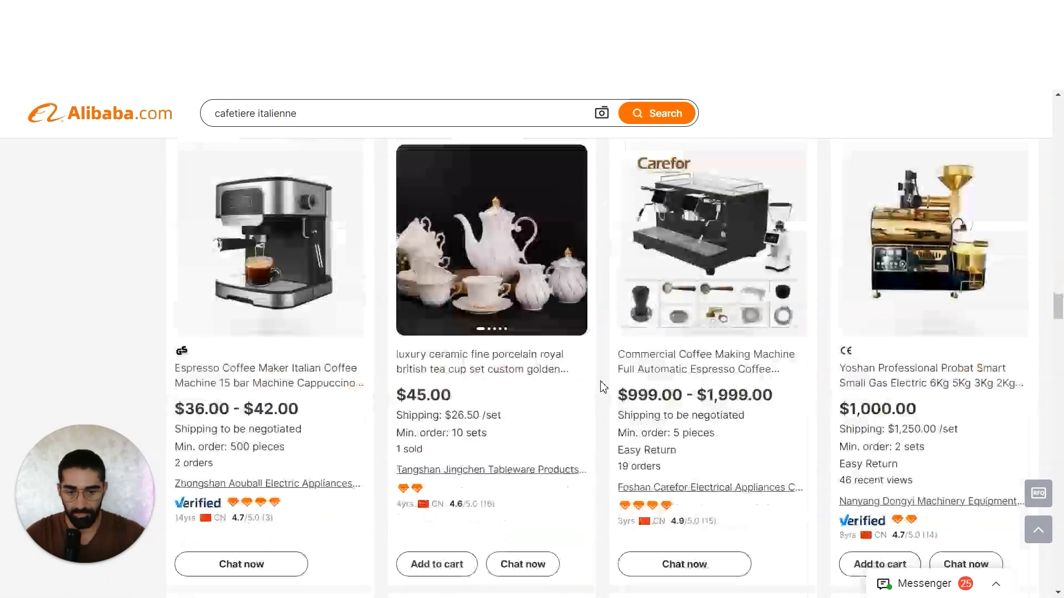
scroll(604, 387, down, 10)
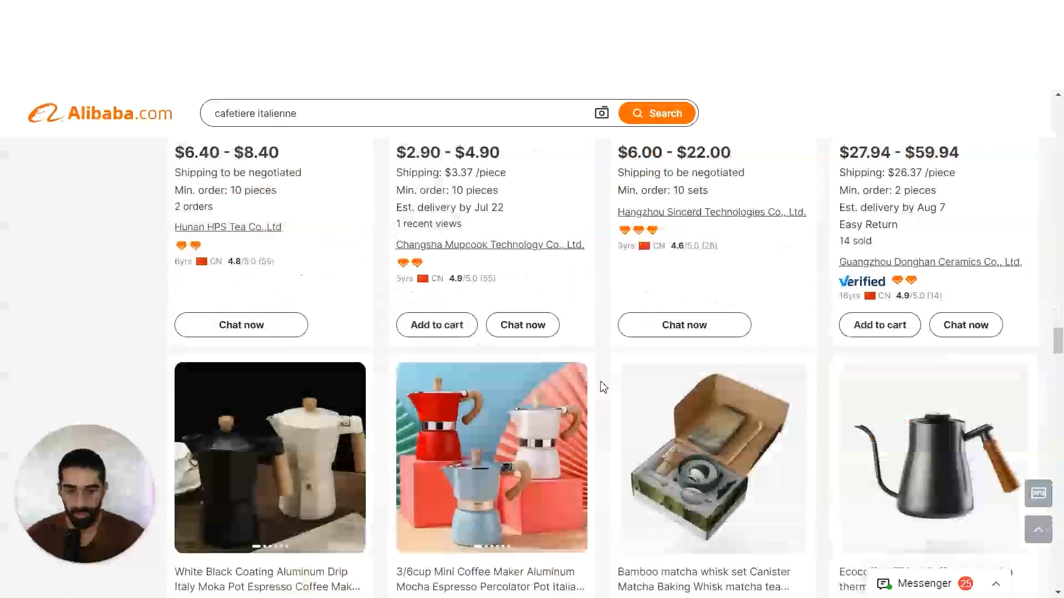
Examine the moka pot models further down the Alibaba results, checking their designs, prices, minimum orders and supplier ratings
scroll(604, 386, down, 3)
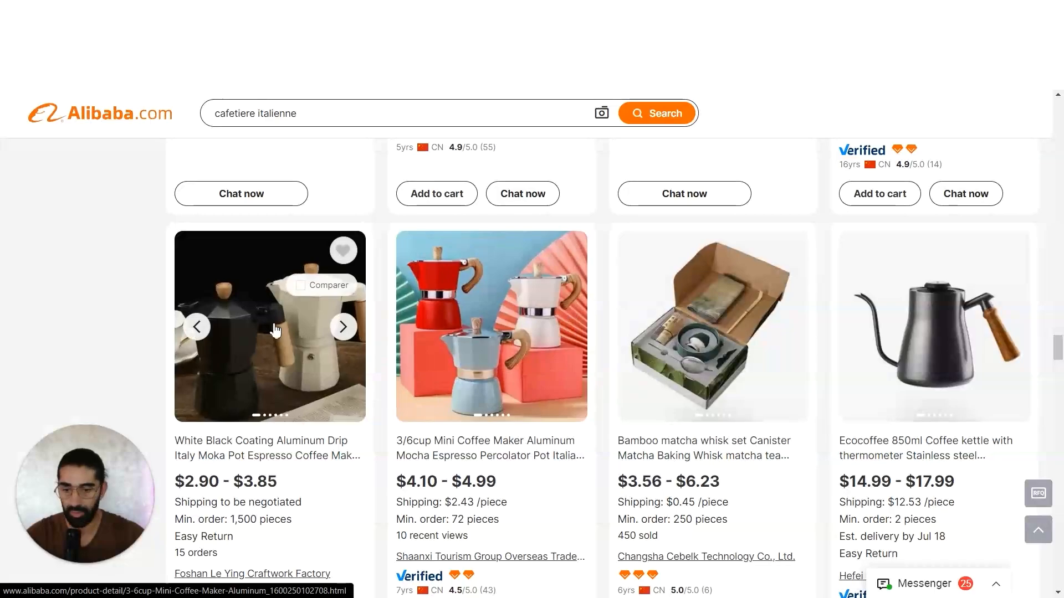
scroll(540, 340, down, 4)
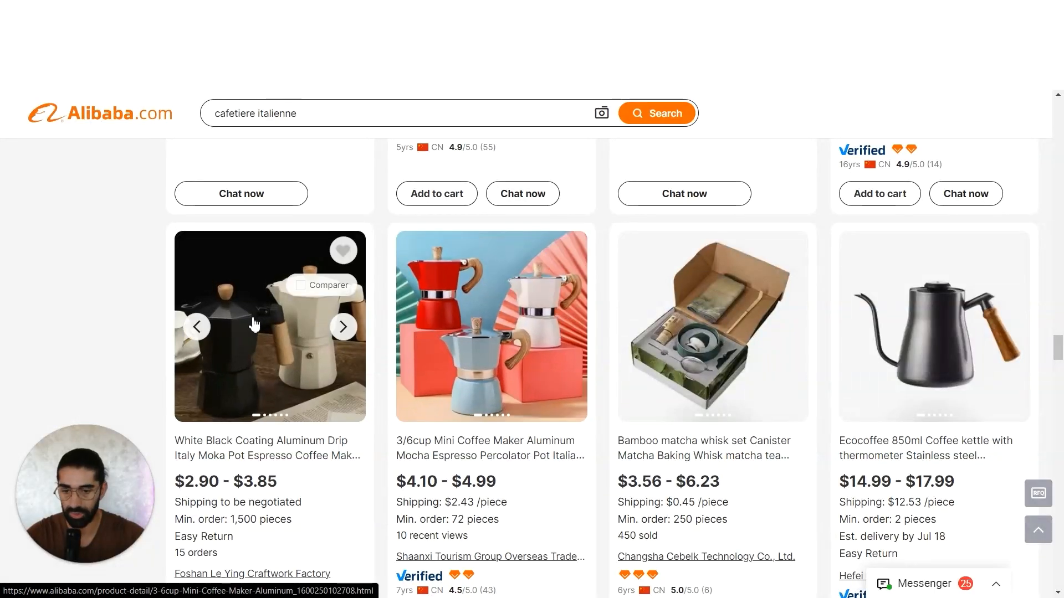
scroll(623, 393, up, 3)
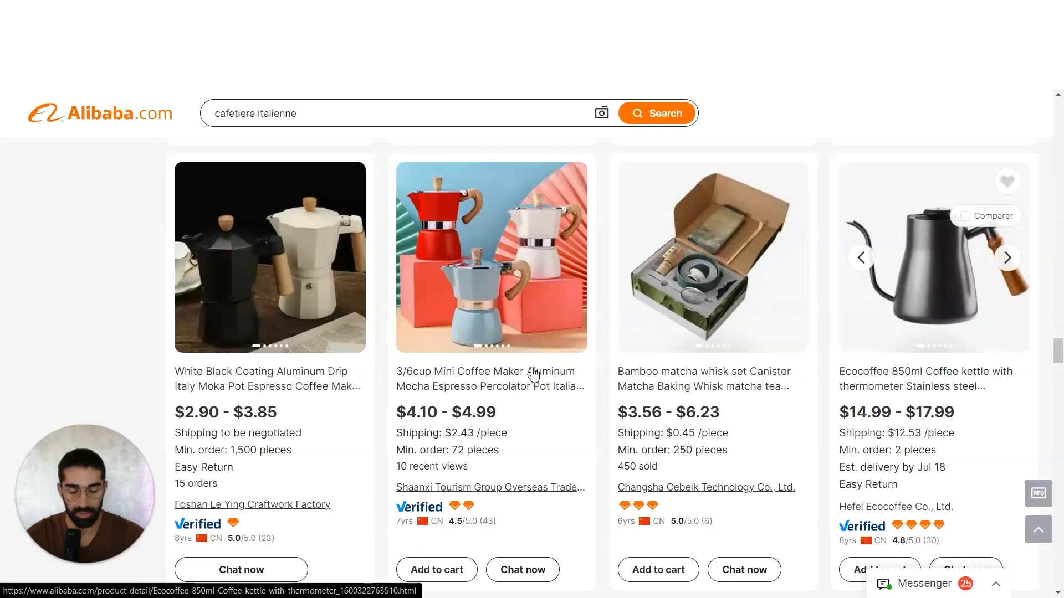
scroll(607, 367, down, 8)
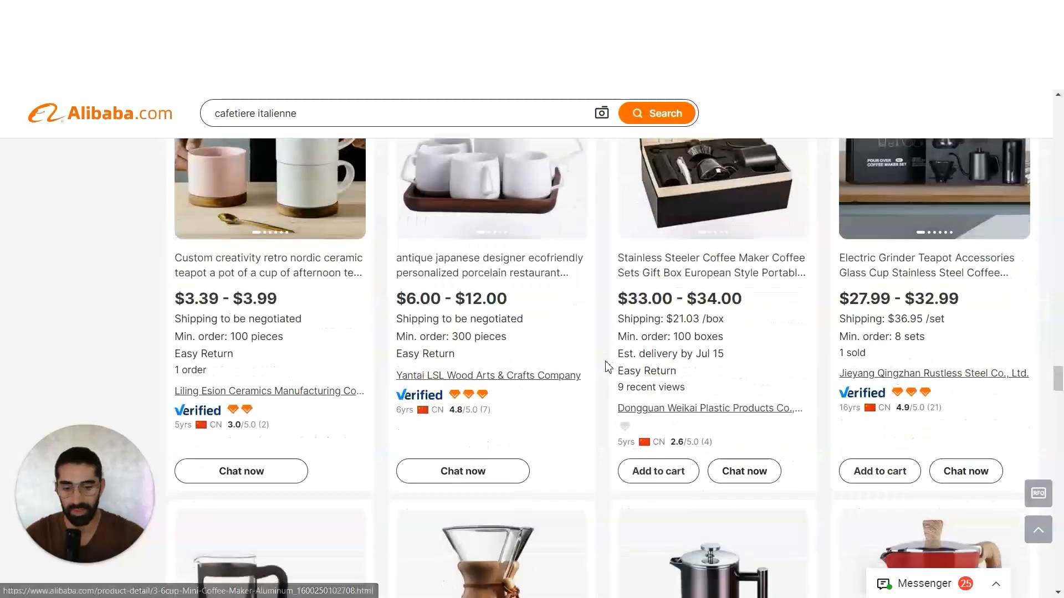
scroll(607, 367, down, 5)
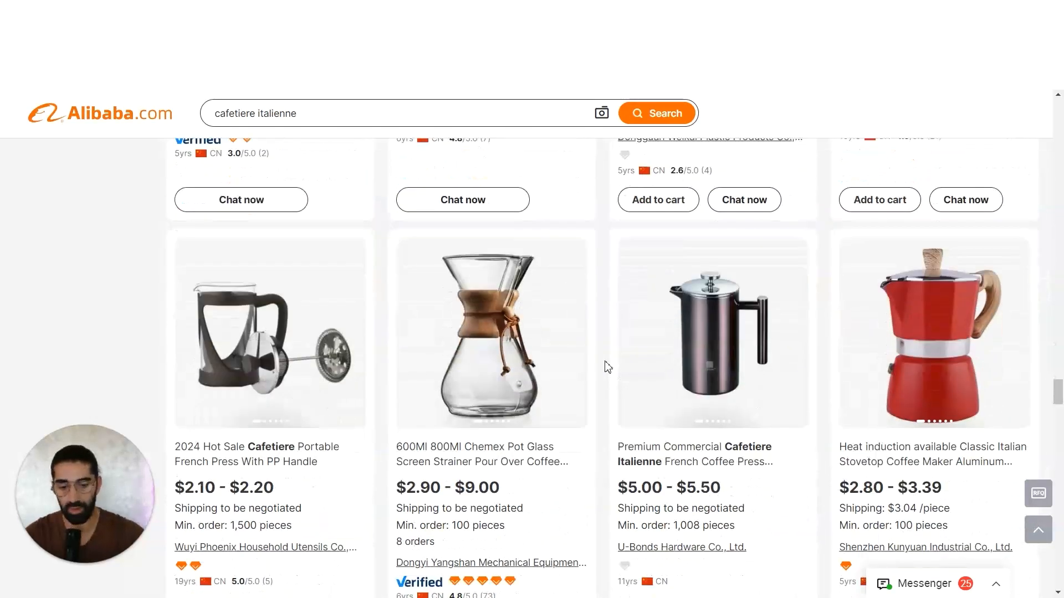
scroll(607, 366, down, 7)
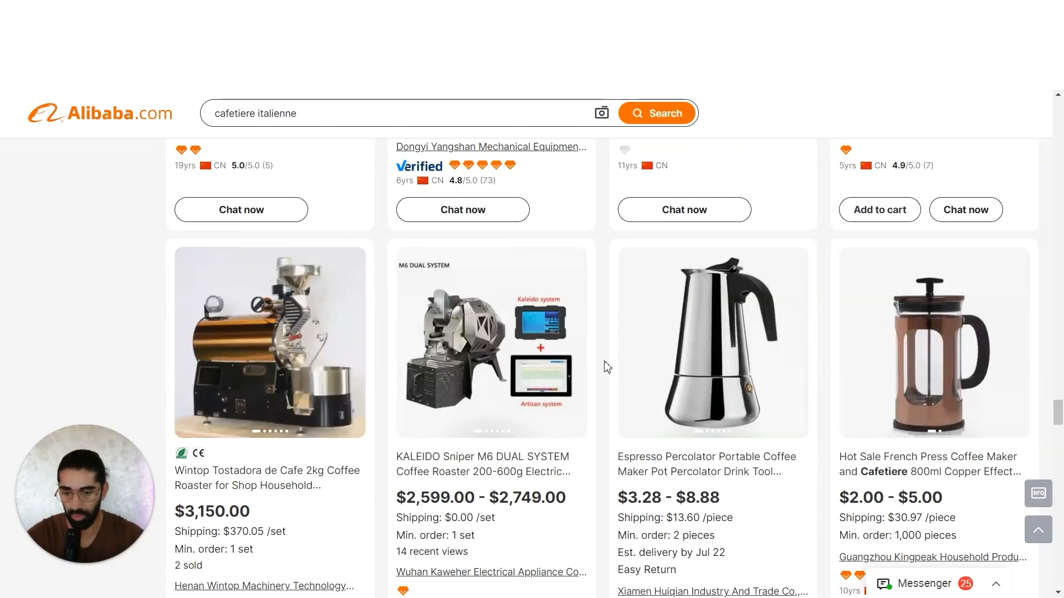
scroll(607, 366, down, 8)
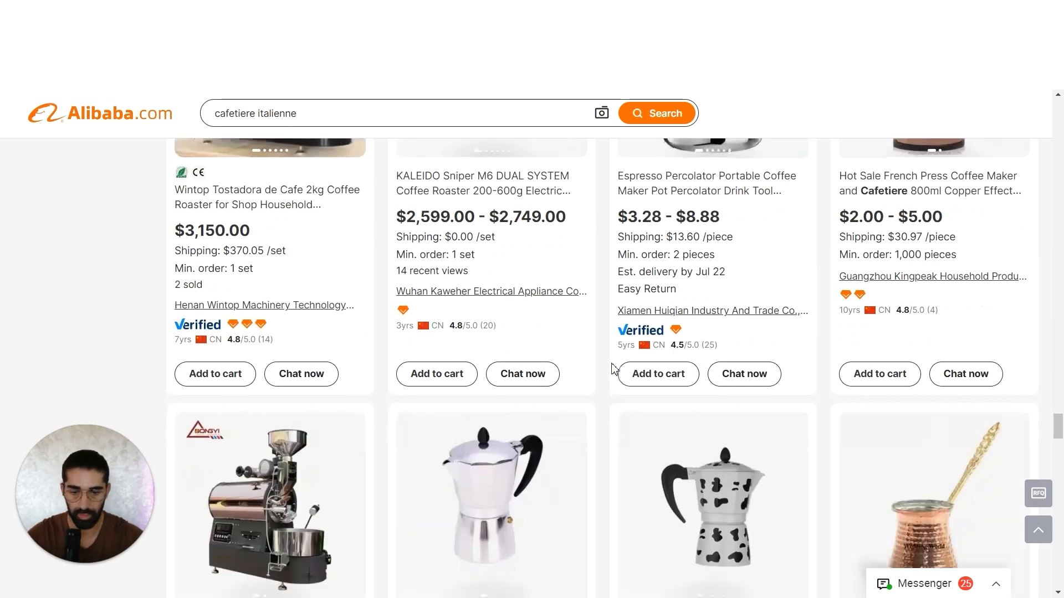
scroll(603, 327, up, 6)
scroll(603, 326, up, 2)
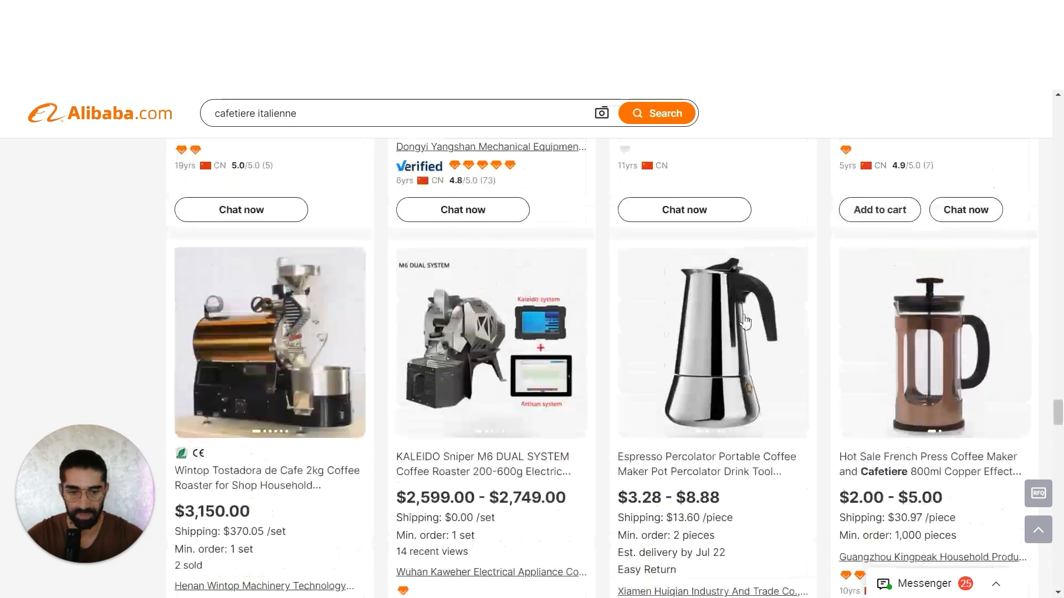
scroll(620, 393, down, 9)
scroll(619, 394, up, 20)
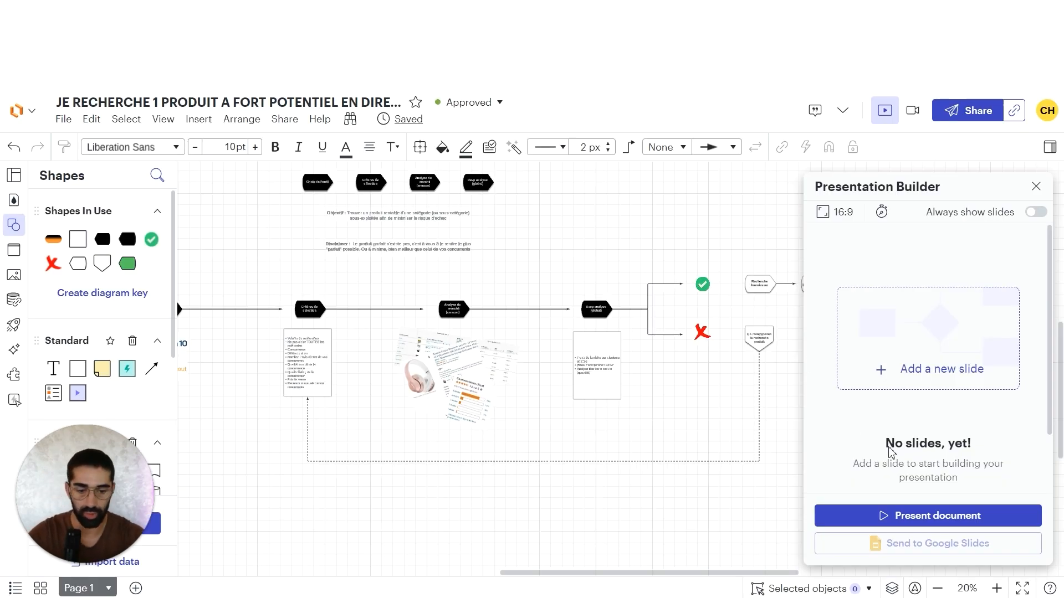
Switch to the Lucidchart product research diagram and review its selection criteria and market analysis stages
scroll(675, 430, up, 5)
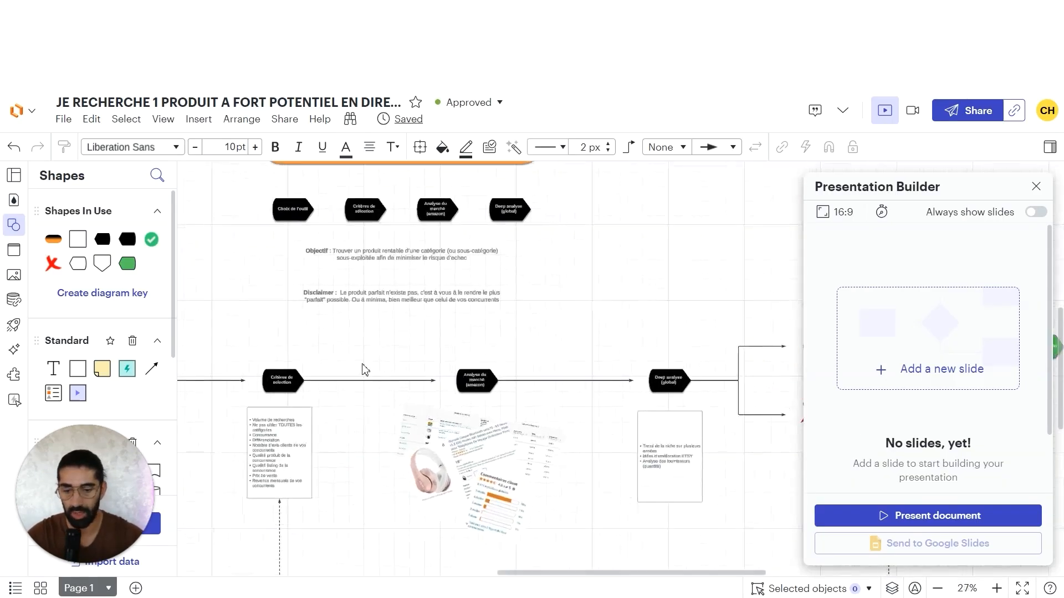
scroll(439, 428, right, 2)
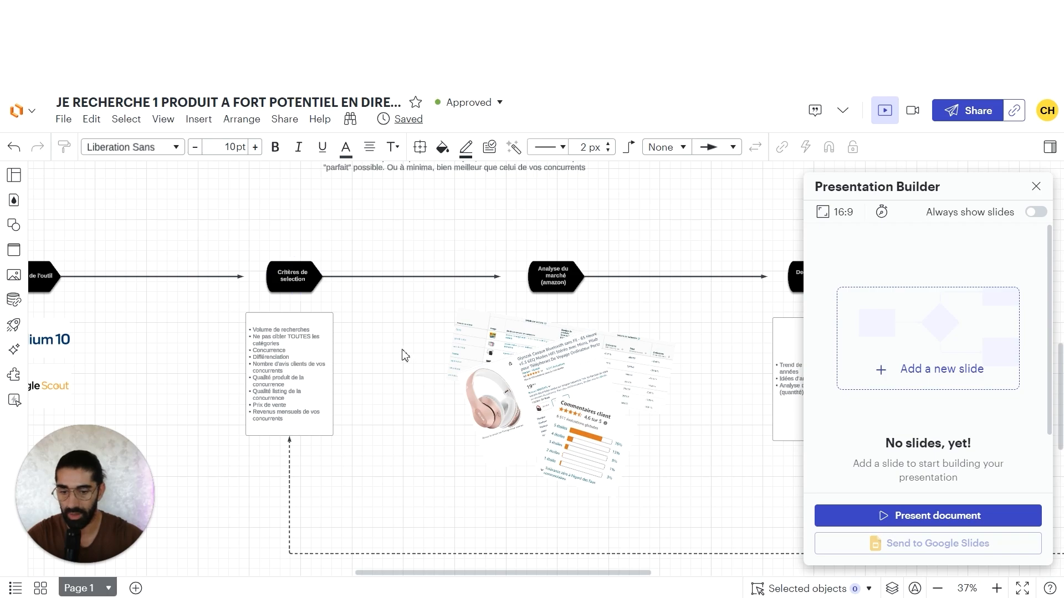
scroll(230, 324, right, 3)
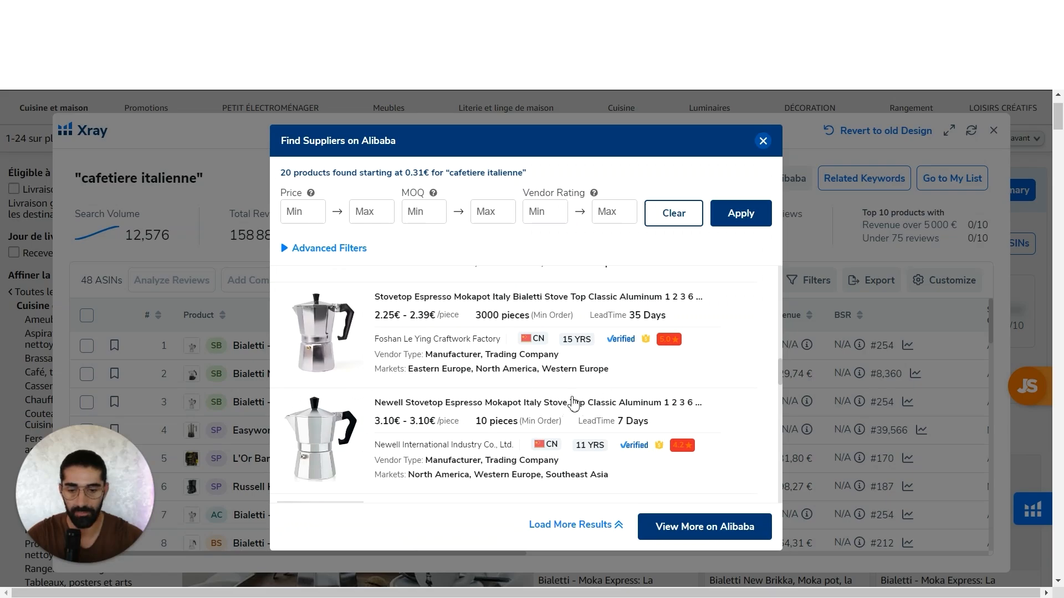
Back in Xray on Amazon, close the supplier list, sort the products by descending revenue and compare their BSR, active sellers and reviews
click(763, 141)
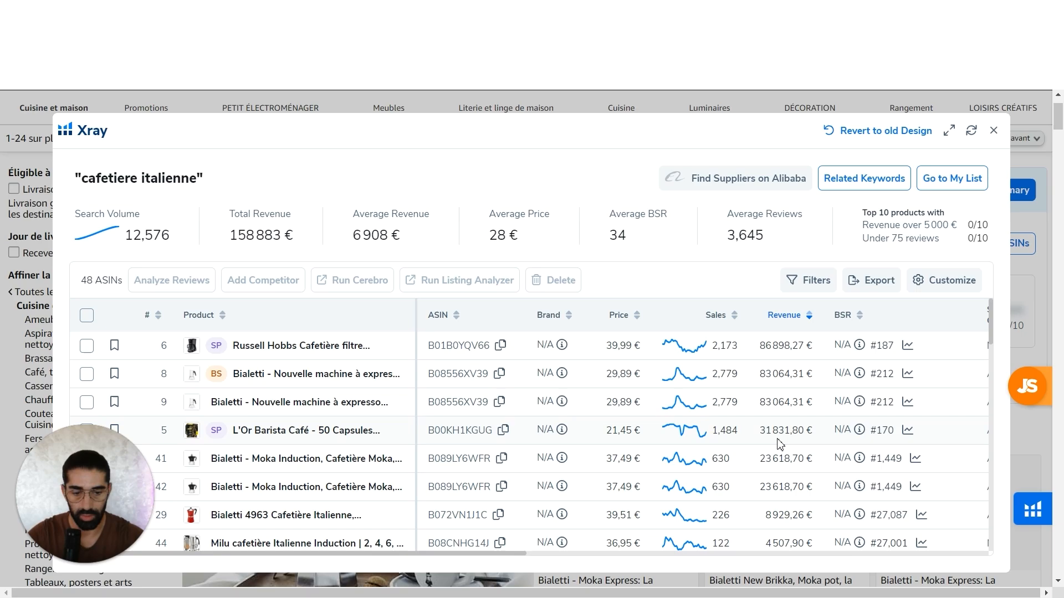
scroll(778, 443, down, 3)
scroll(778, 443, right, 5)
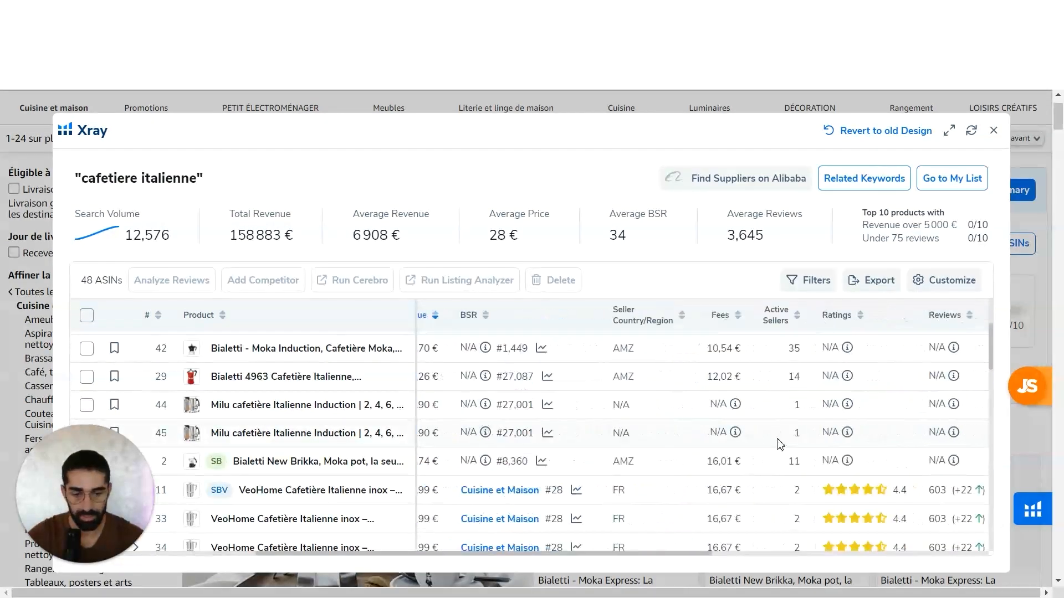
scroll(779, 444, right, 3)
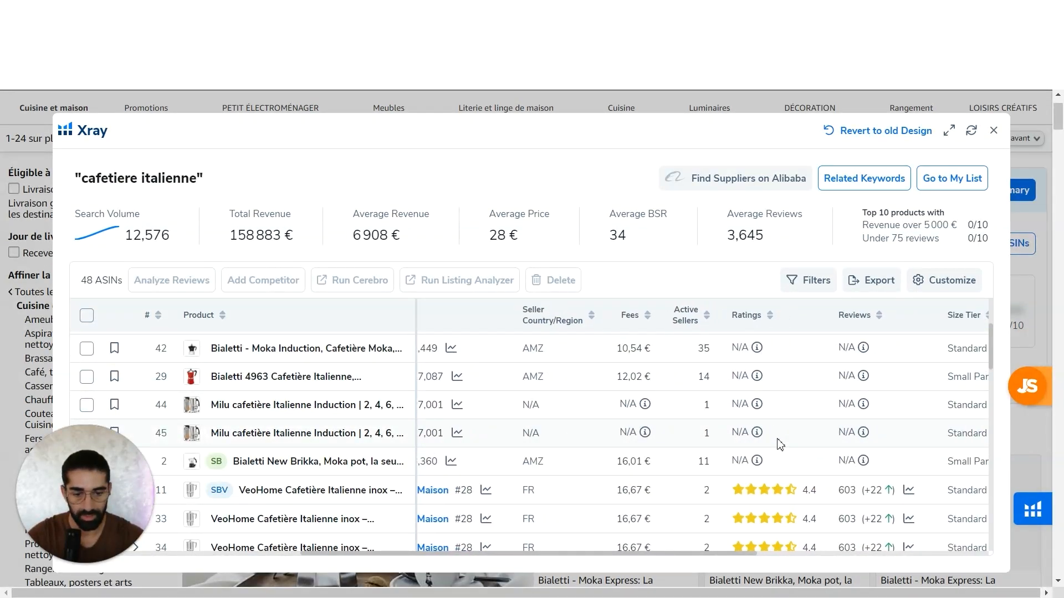
scroll(780, 444, down, 5)
scroll(784, 439, left, 5)
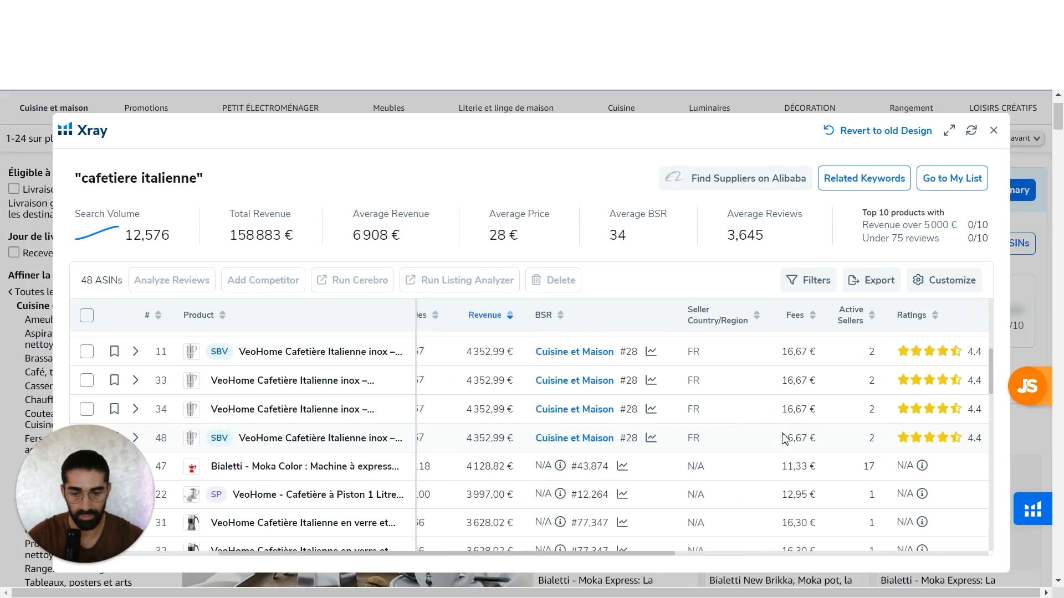
scroll(783, 439, up, 1)
scroll(783, 439, left, 3)
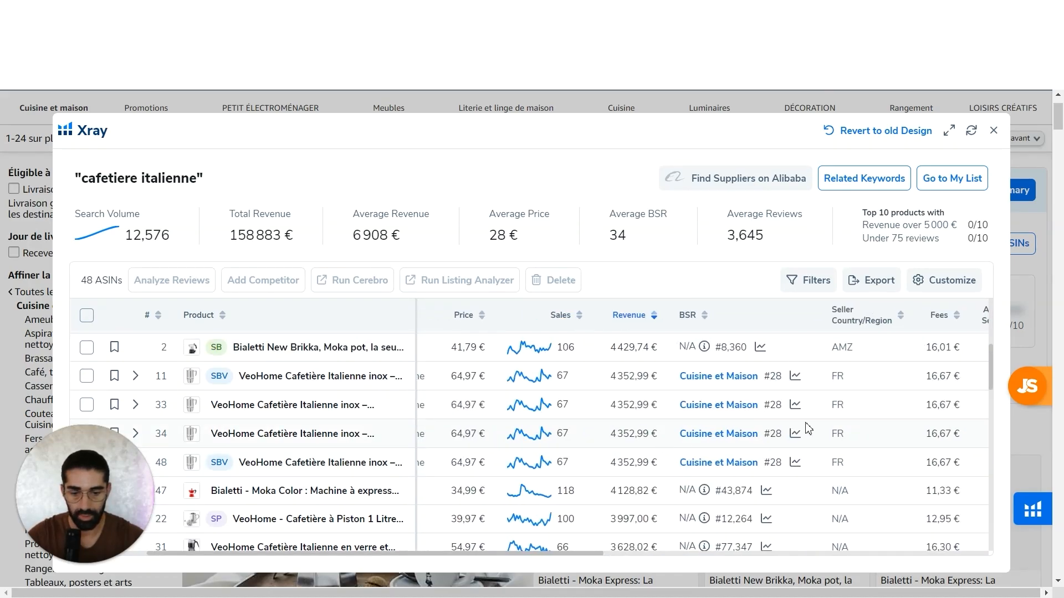
scroll(835, 433, right, 5)
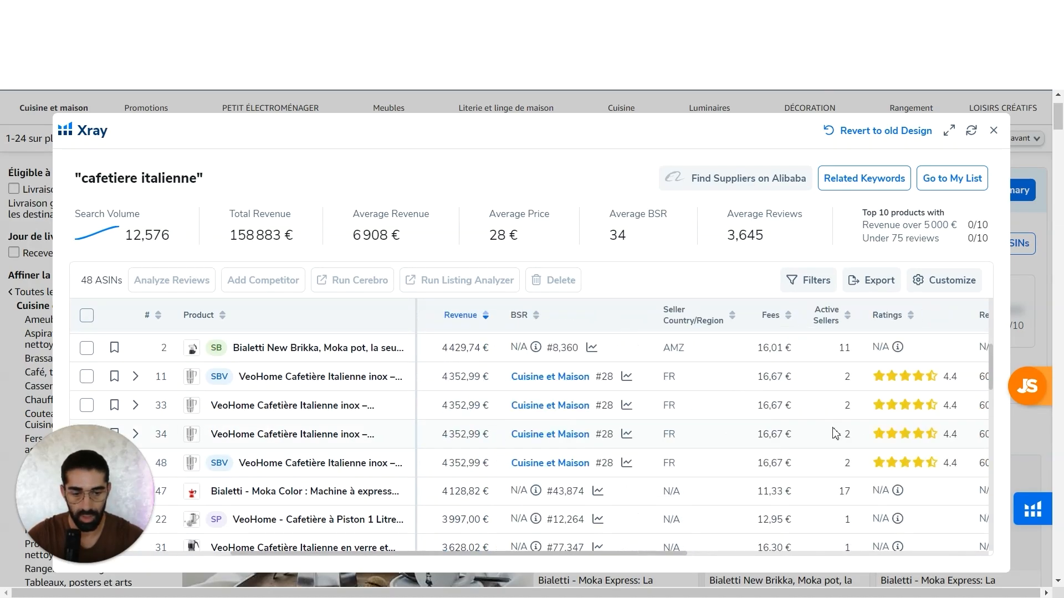
scroll(835, 433, right, 2)
scroll(835, 433, down, 10)
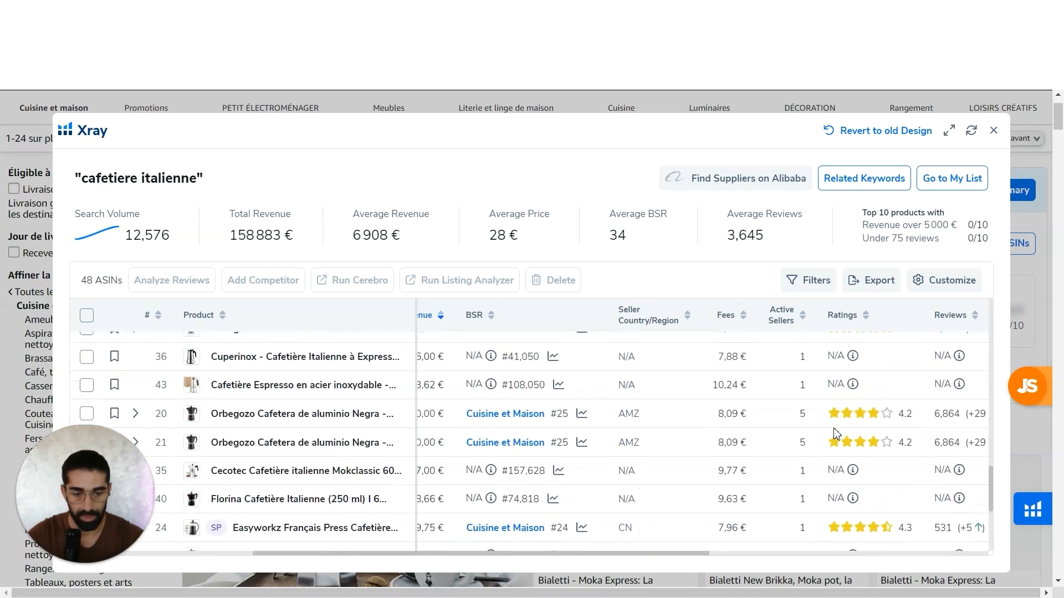
Examine the lower-revenue coffee makers in the Xray table, comparing price, sales, revenue, seller country, fees, ratings and reviews
scroll(837, 434, up, 5)
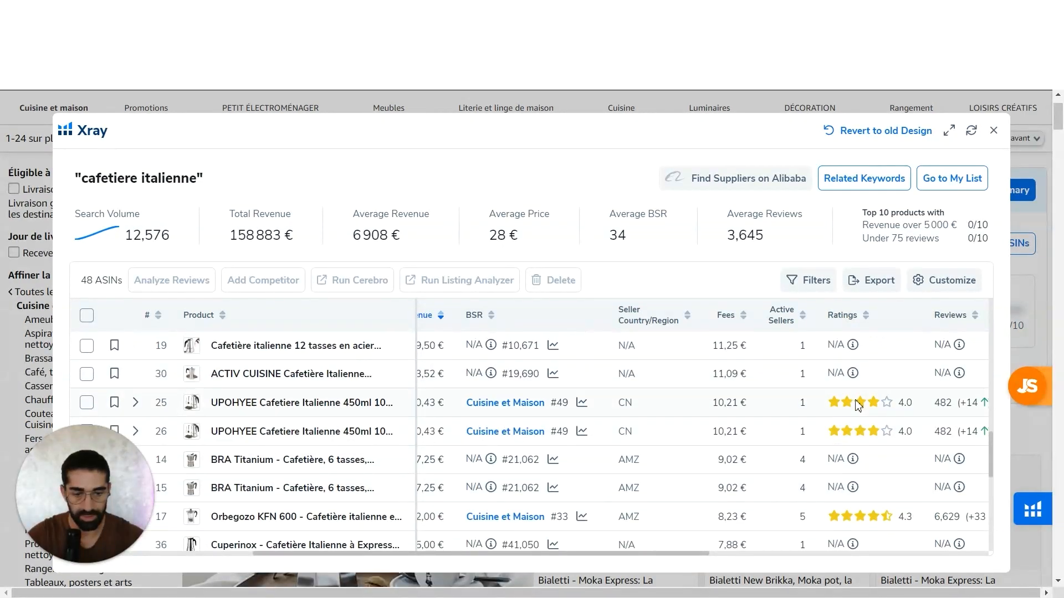
scroll(858, 406, left, 6)
scroll(858, 406, up, 1)
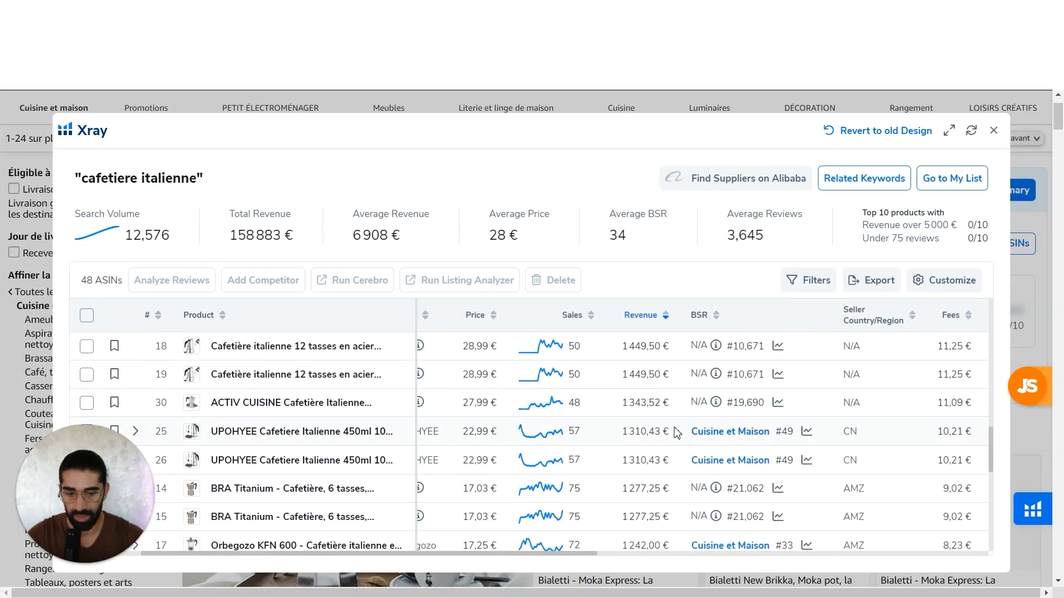
scroll(671, 433, right, 8)
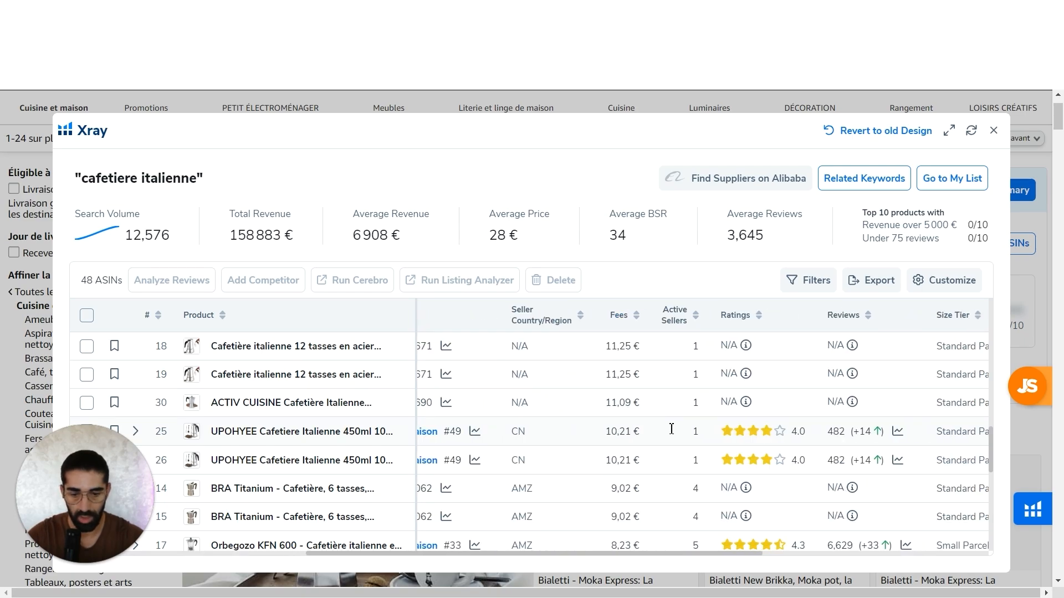
scroll(671, 430, left, 2)
scroll(672, 430, left, 8)
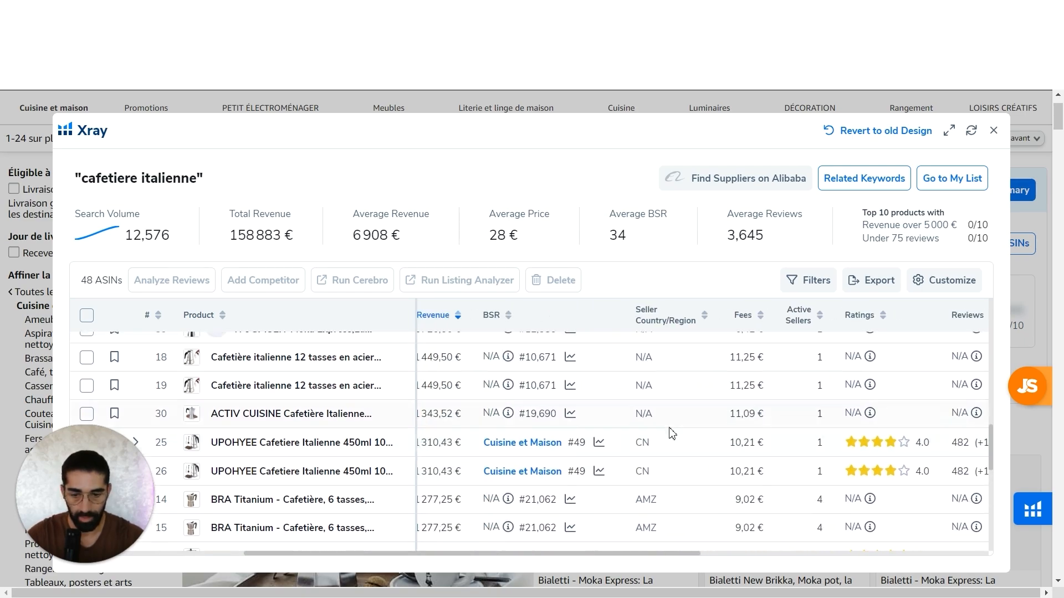
scroll(671, 431, up, 1)
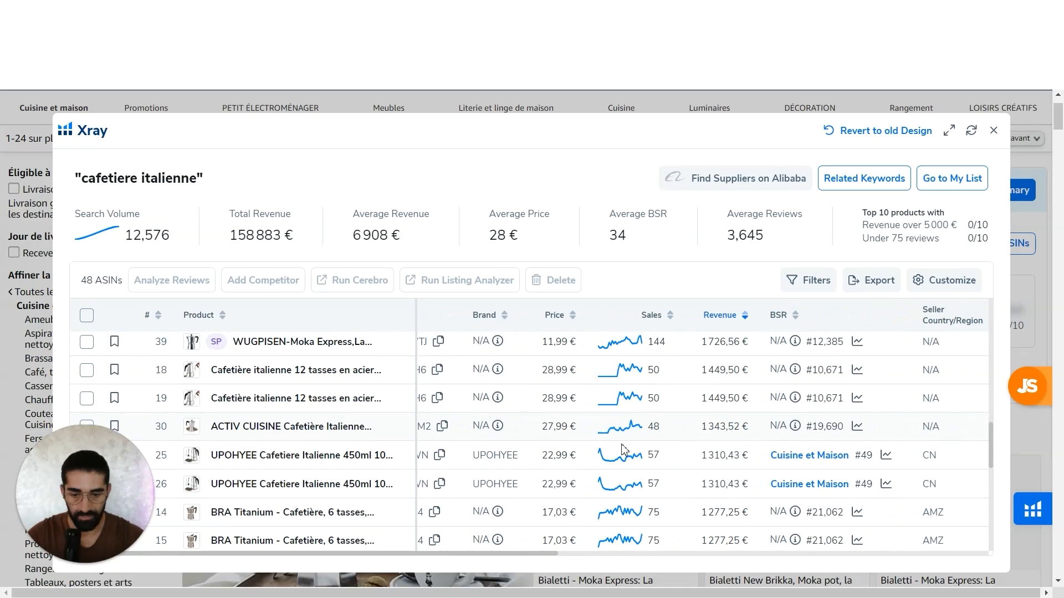
scroll(621, 443, right, 4)
scroll(621, 443, up, 1)
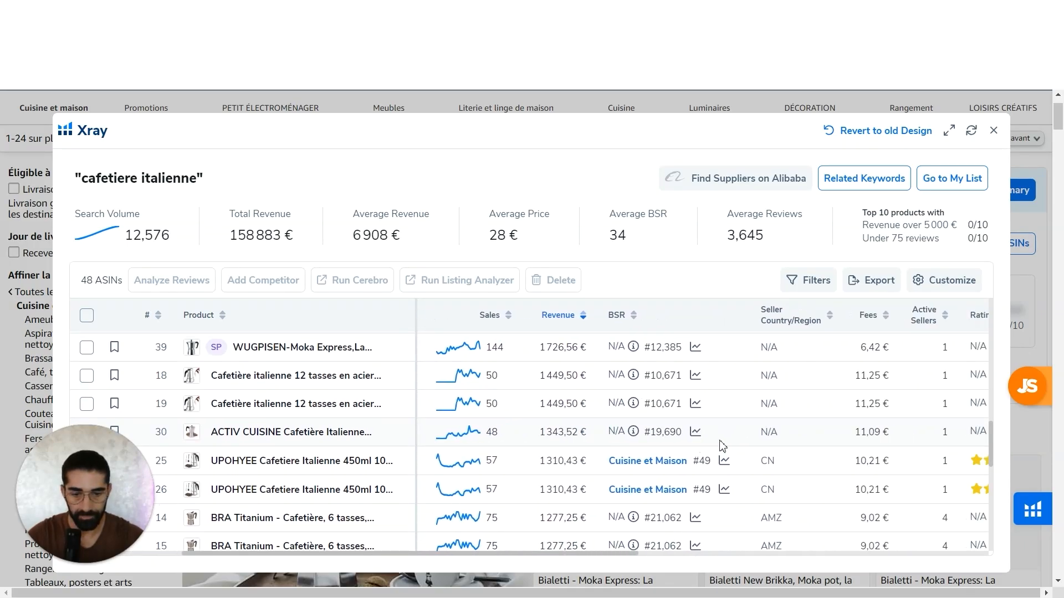
scroll(720, 443, right, 4)
scroll(680, 431, down, 5)
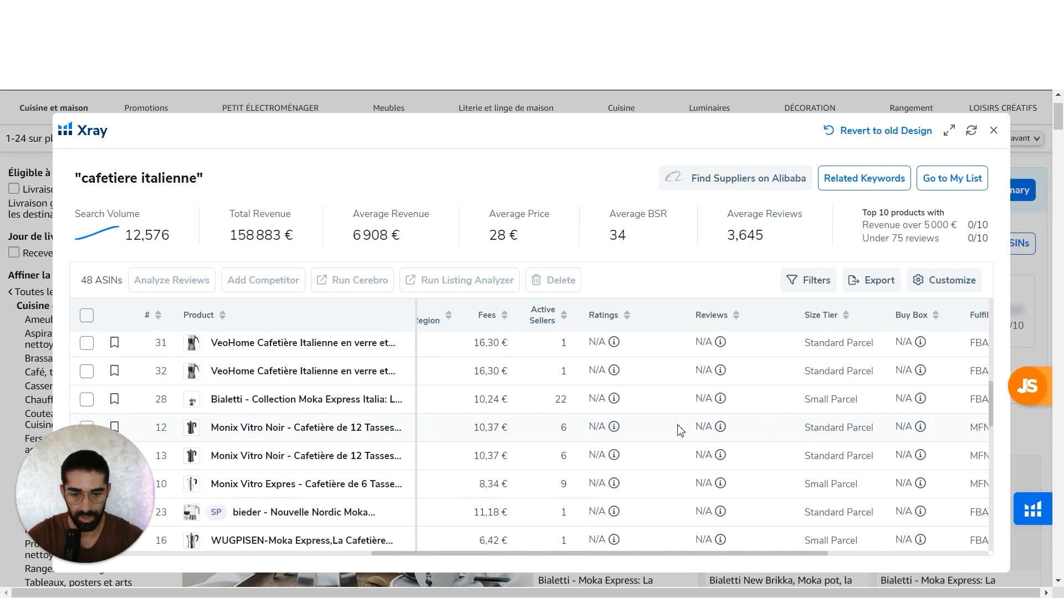
scroll(680, 431, left, 10)
scroll(681, 431, up, 1)
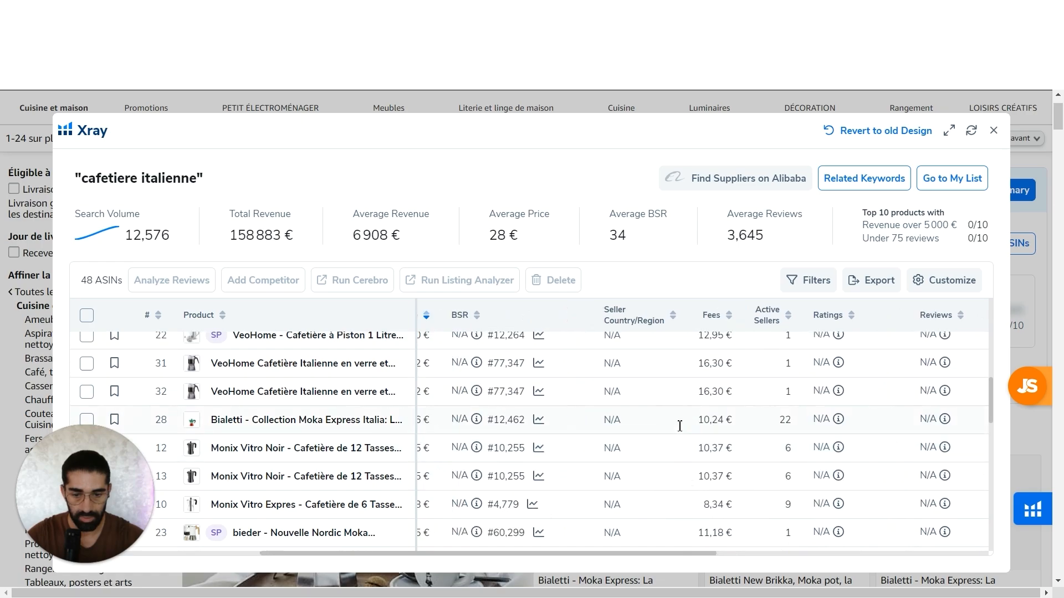
Recheck the price, sales and revenue of the higher-revenue coffee makers in the Xray table and close Xray
scroll(681, 431, up, 5)
scroll(680, 431, right, 1)
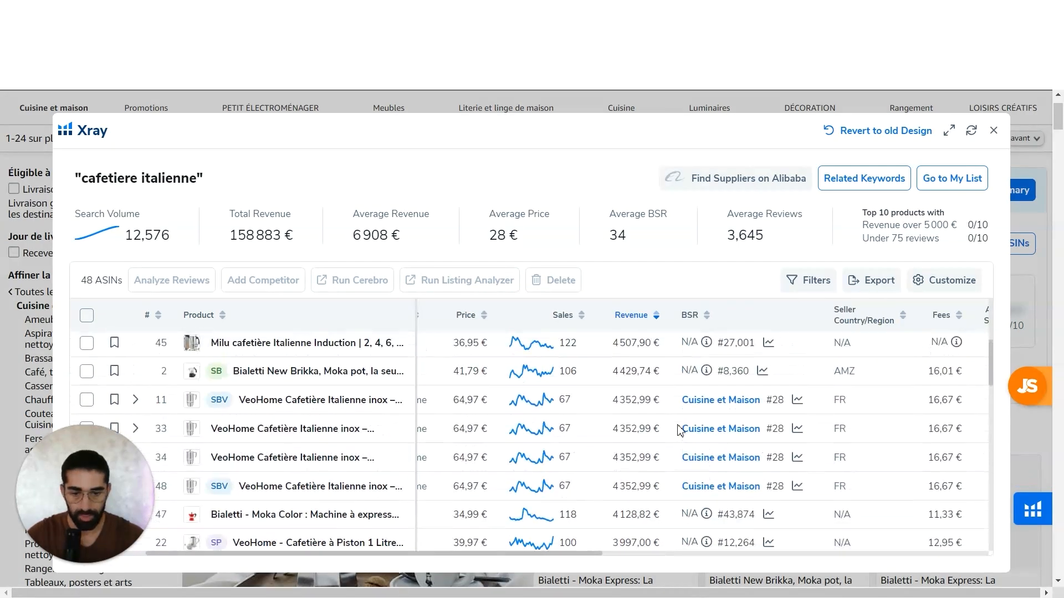
scroll(681, 431, up, 3)
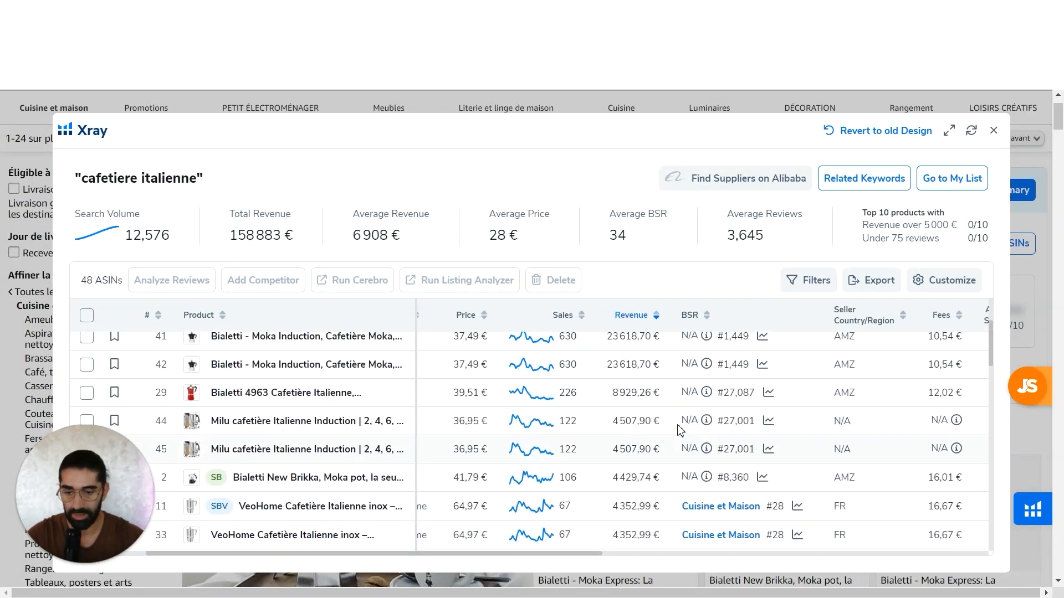
click(993, 131)
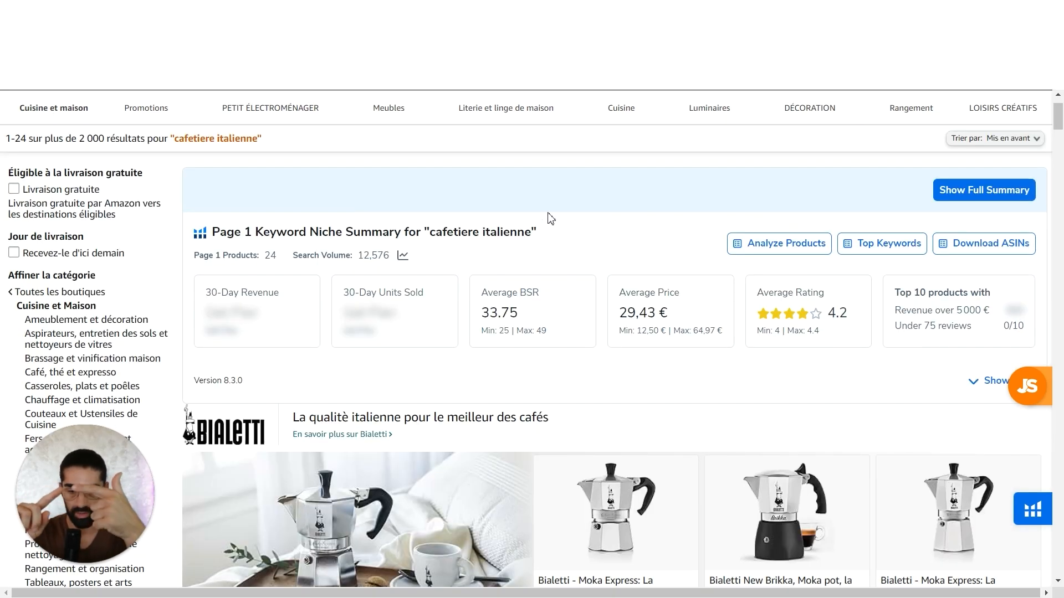
Examine the coffee maker designs, prices and review counts down the Amazon results for "cafetiere italienne", including the wooden-handled bieder model
scroll(601, 361, down, 10)
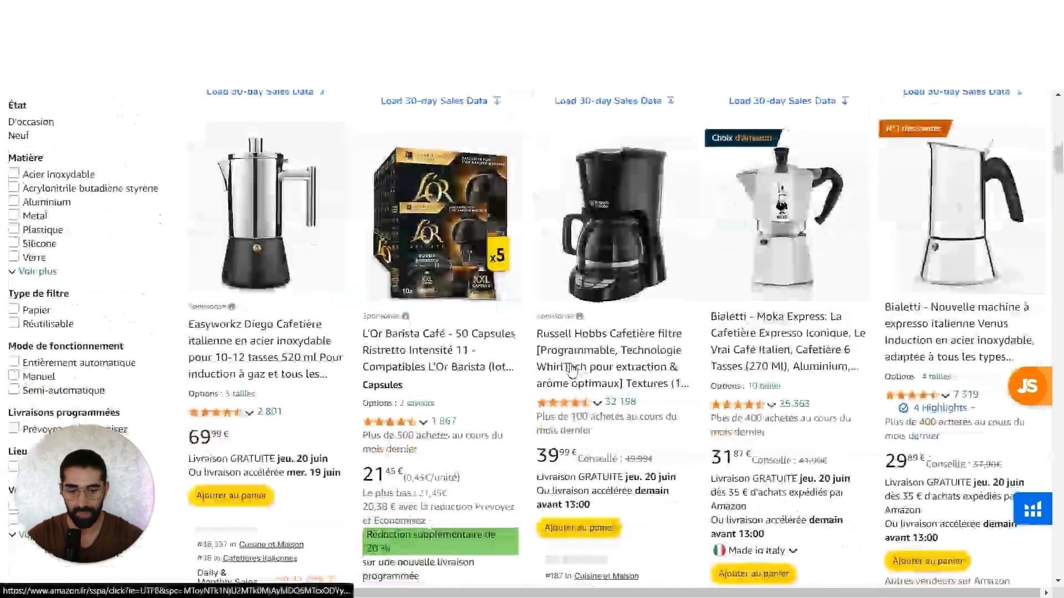
scroll(544, 370, down, 10)
scroll(545, 370, down, 3)
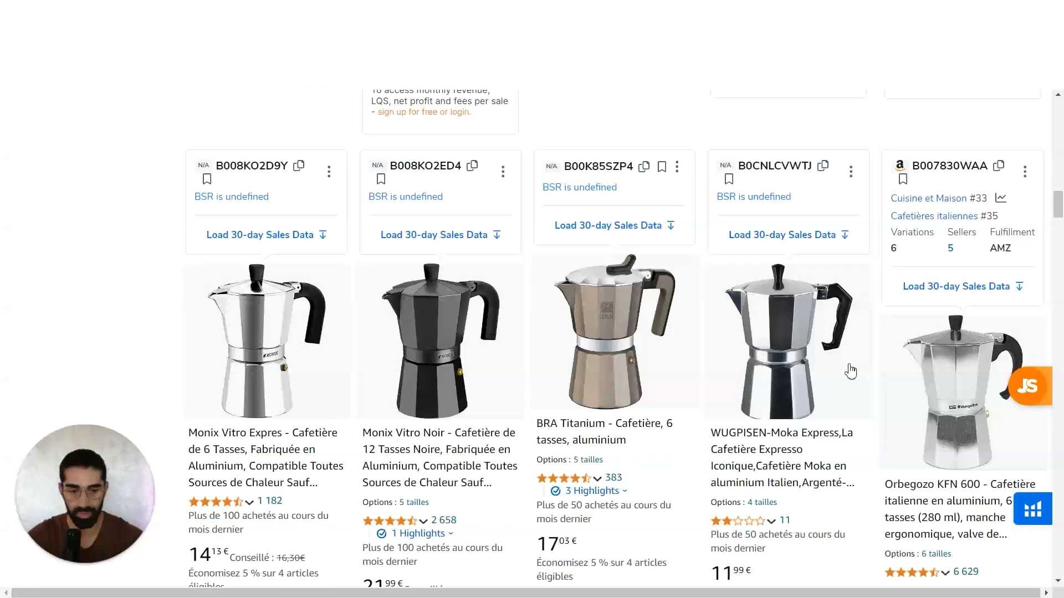
scroll(847, 368, down, 10)
scroll(734, 364, down, 7)
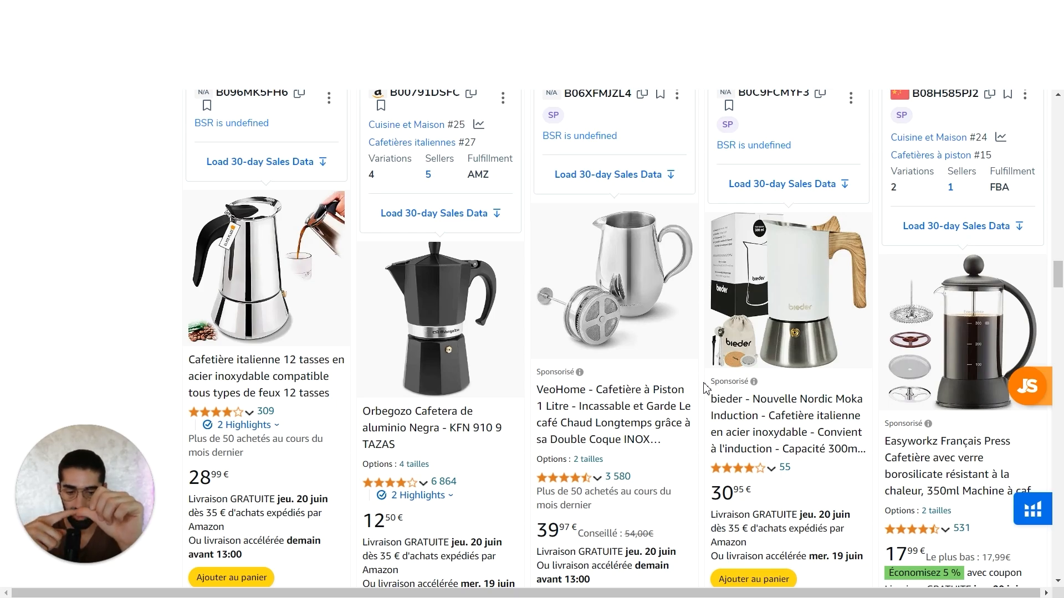
scroll(704, 386, down, 5)
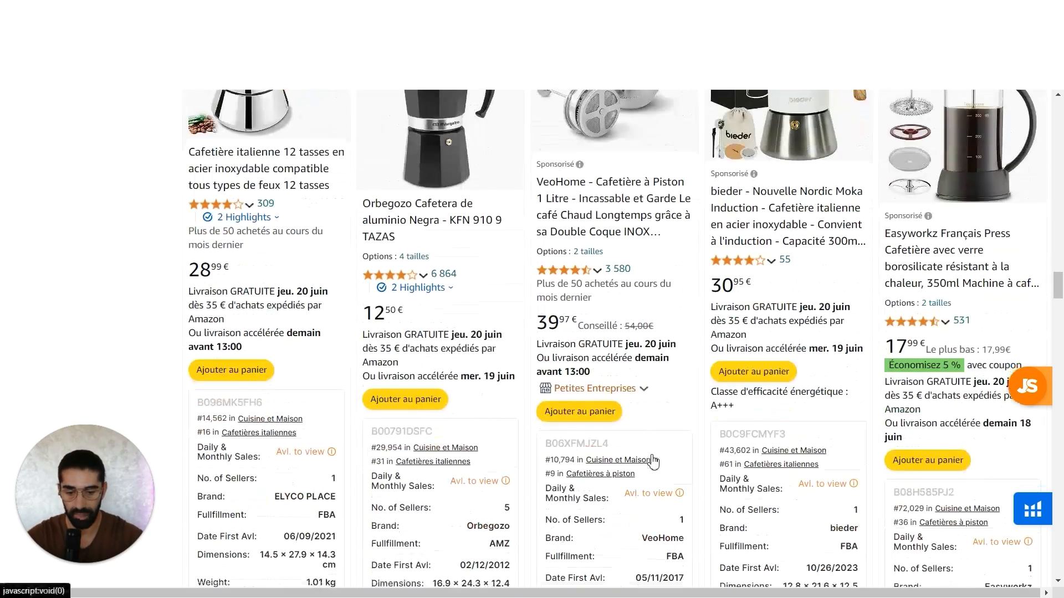
Compare the Easyworkz and Bialetti coffee makers at the start of the results with the bieder and other models further down
scroll(663, 452, up, 10)
scroll(663, 452, up, 15)
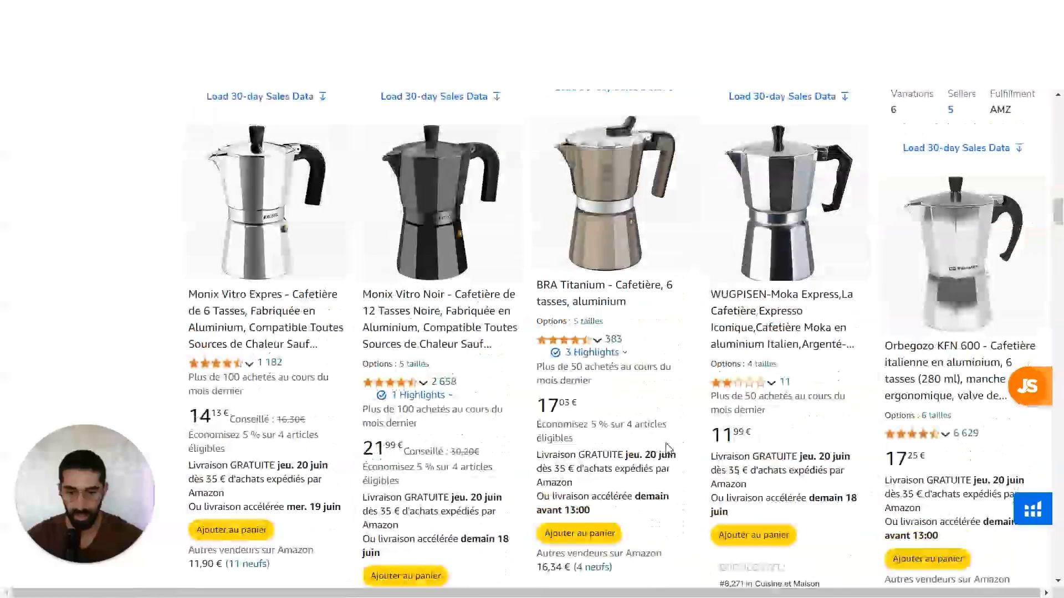
scroll(701, 437, up, 1)
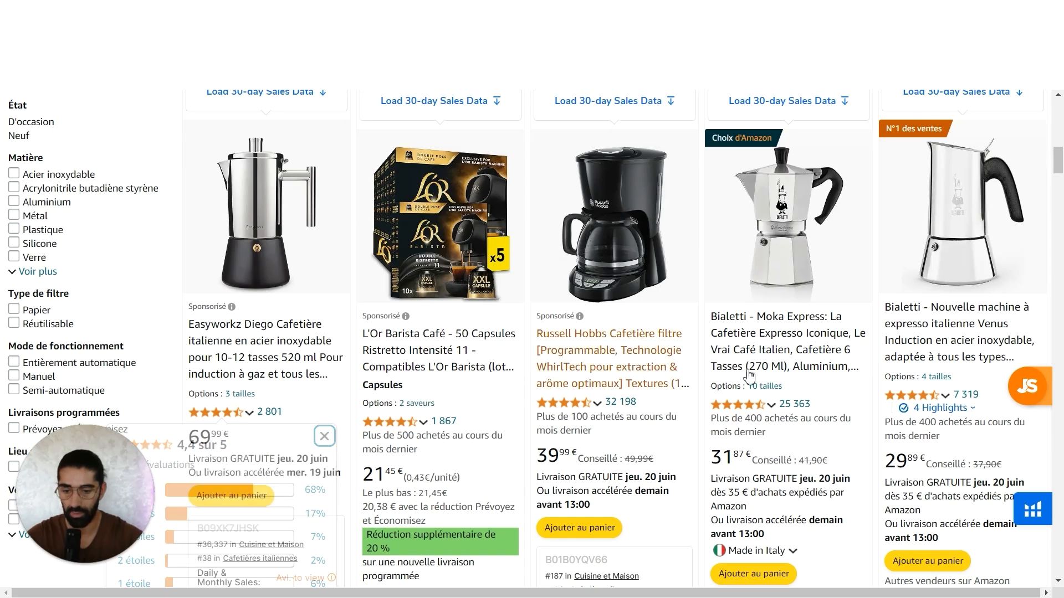
scroll(744, 466, up, 2)
scroll(744, 465, down, 15)
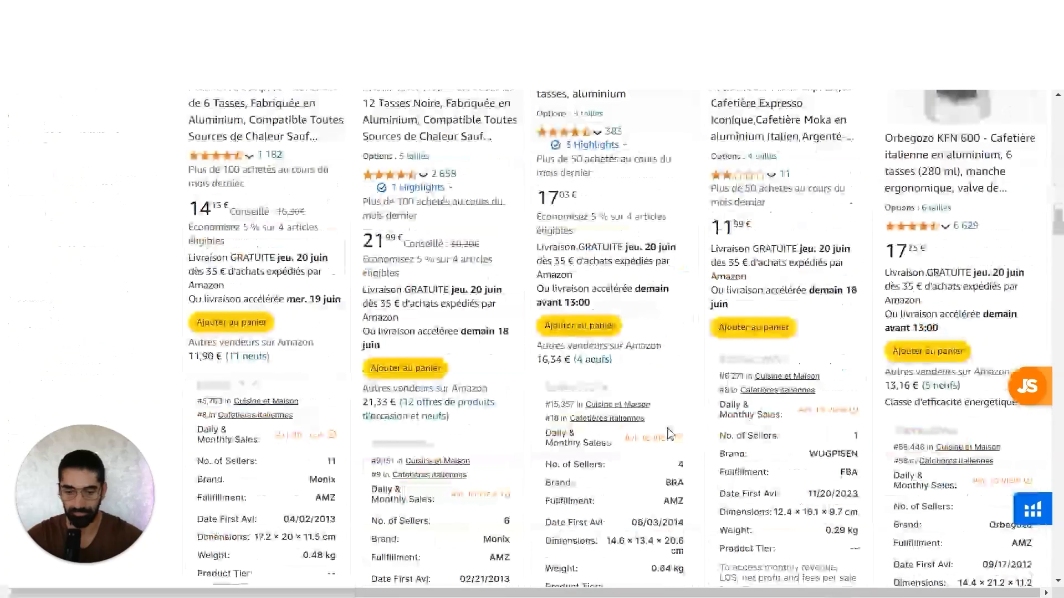
scroll(692, 434, down, 10)
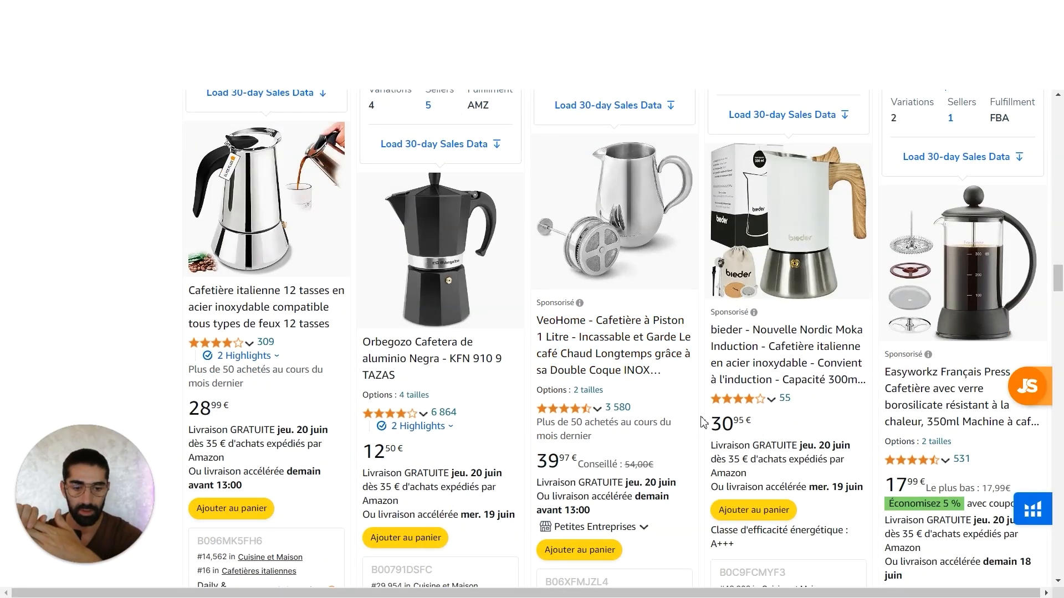
scroll(704, 421, down, 10)
scroll(703, 417, up, 12)
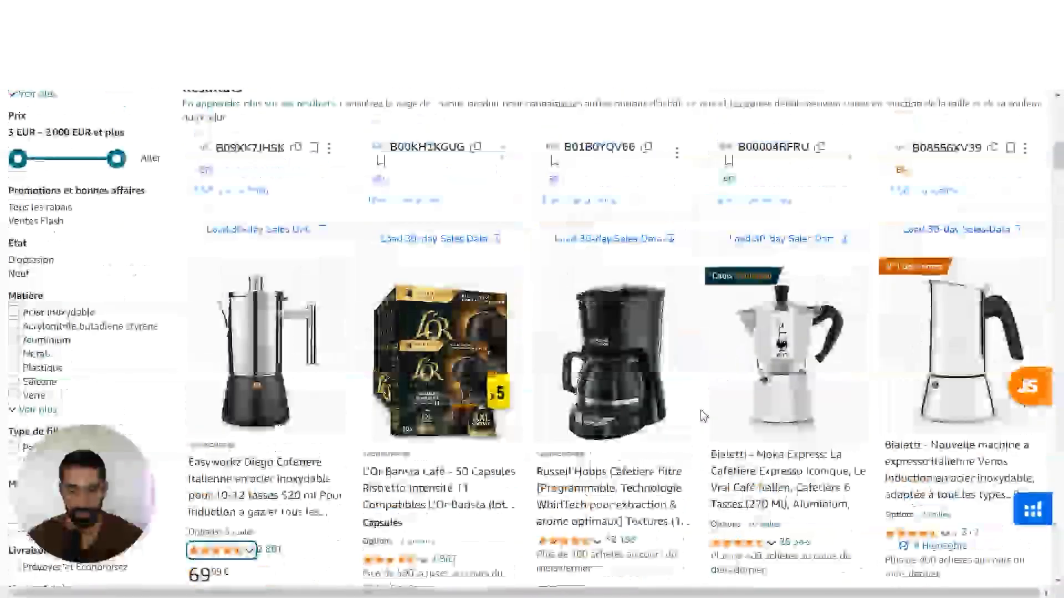
scroll(707, 416, down, 3)
scroll(708, 415, down, 5)
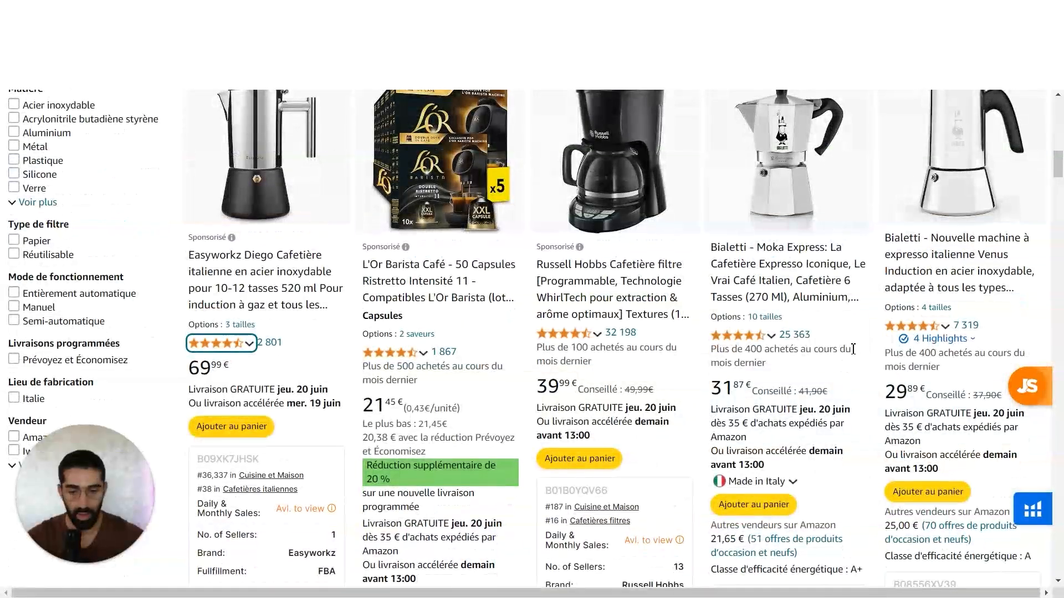
Compare the Monix, BRA, WUGPISEN and Orbegozo moka pots by design, price and reviews, and bring up the WUGPISEN model's rating details
scroll(530, 479, down, 8)
scroll(530, 479, down, 3)
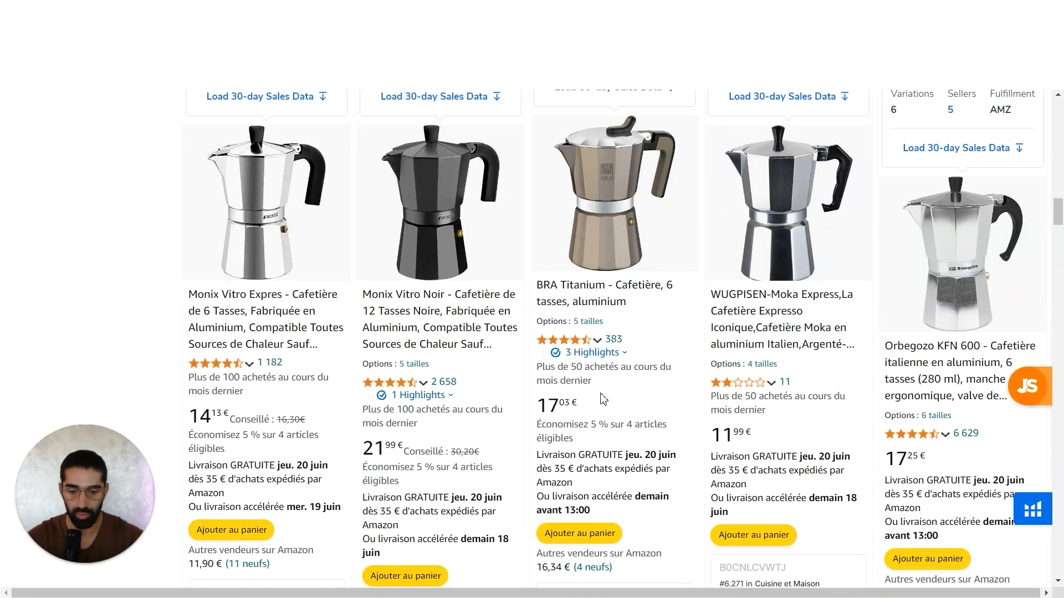
scroll(831, 402, down, 2)
scroll(831, 402, up, 2)
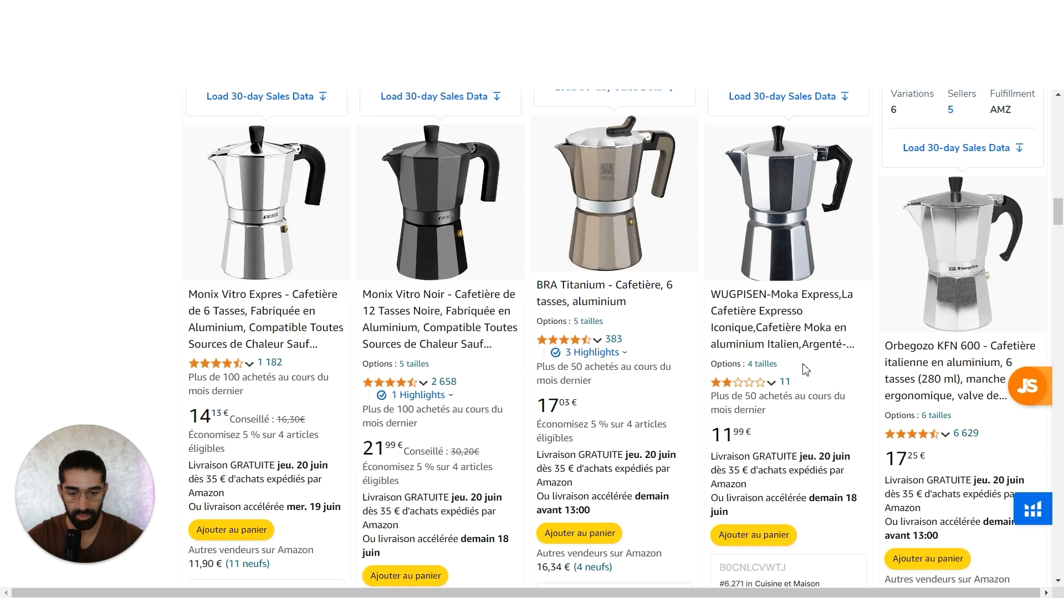
scroll(802, 347, up, 1)
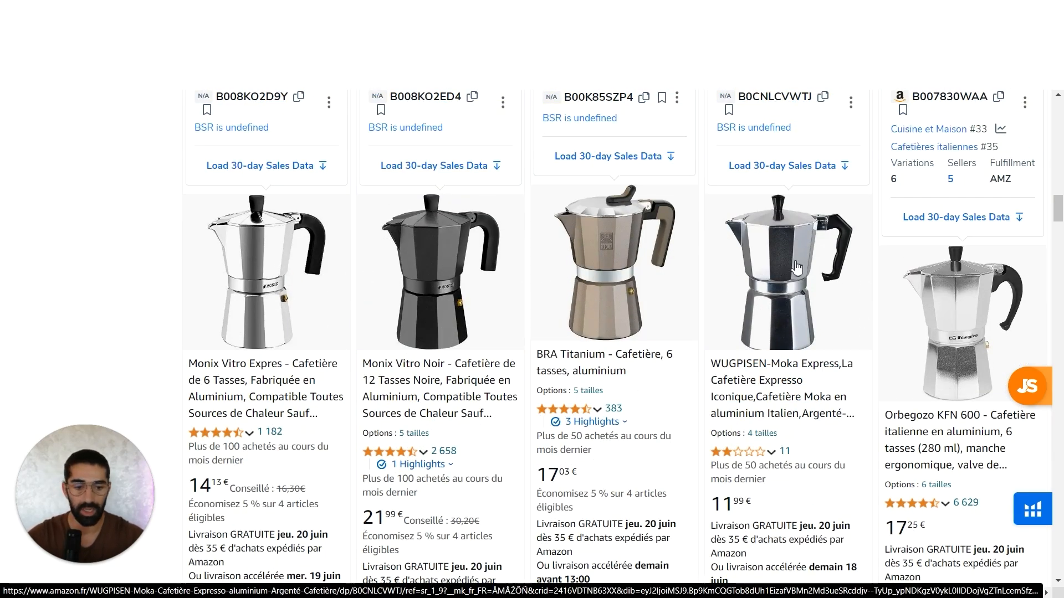
mouse_move(735, 460)
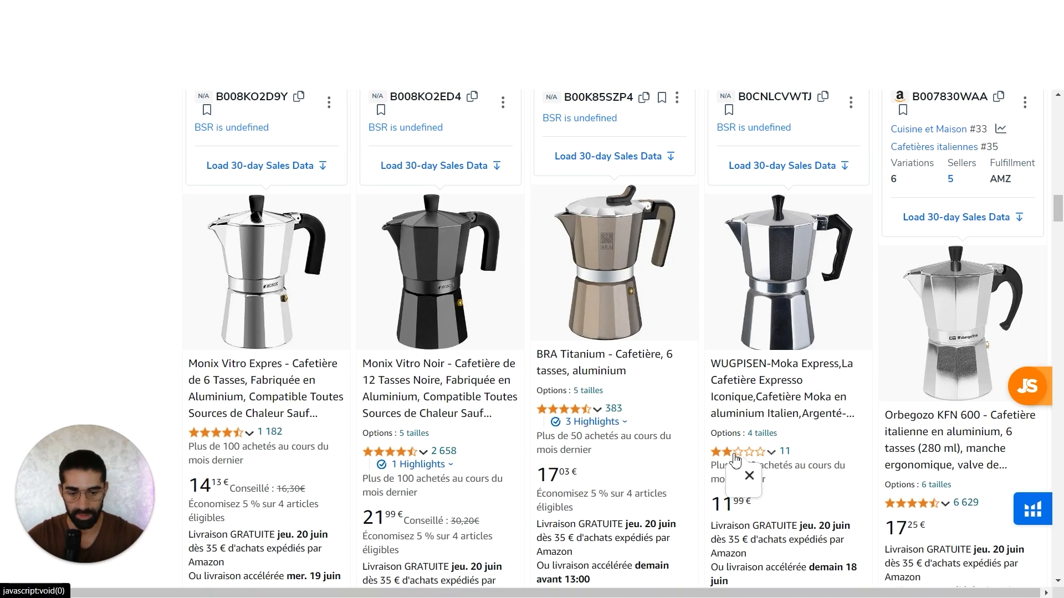